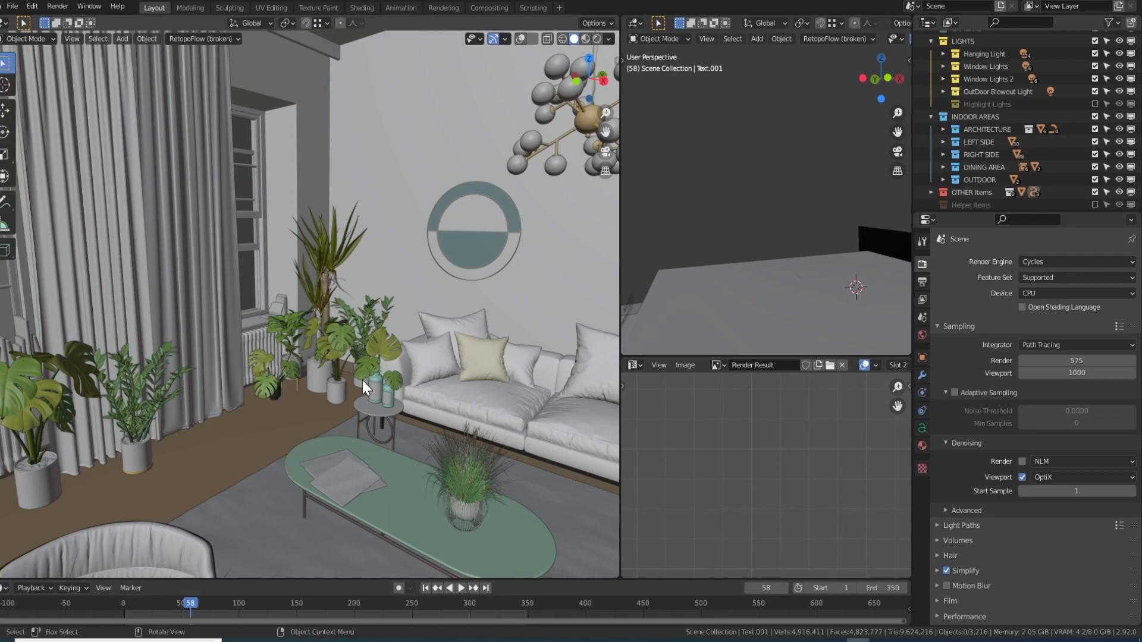
- Isolate the camera rig's surroundings in view and play the animation through the camera, stopping near frame 341
middle_click_drag(362, 383, 365, 375)
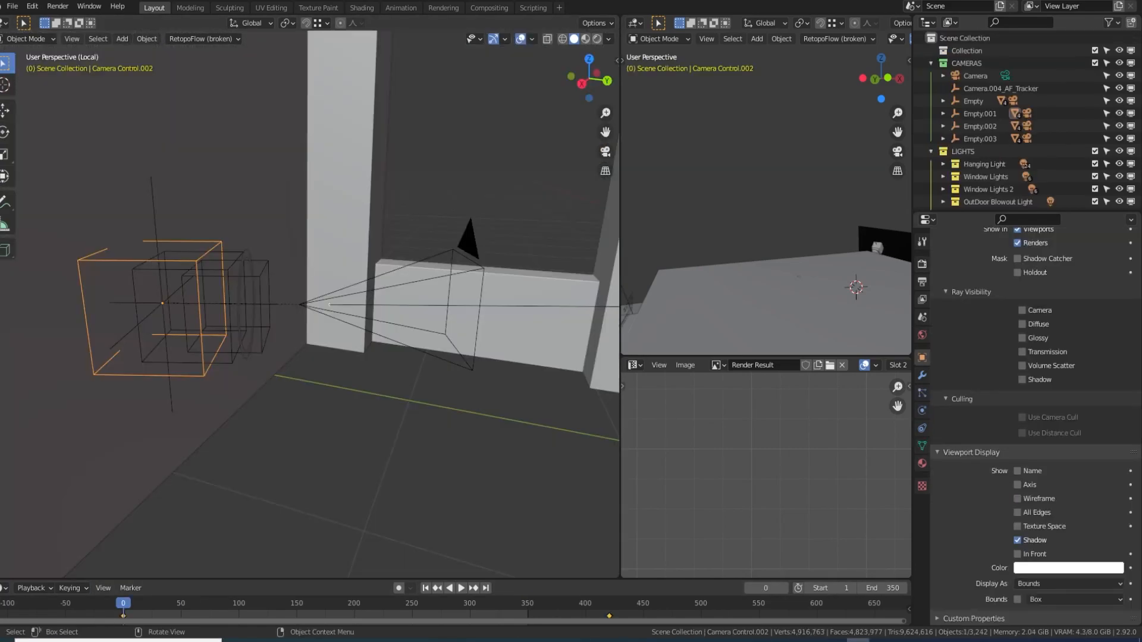
middle_click_drag(363, 362, 357, 392)
scroll(334, 397, "down", 2)
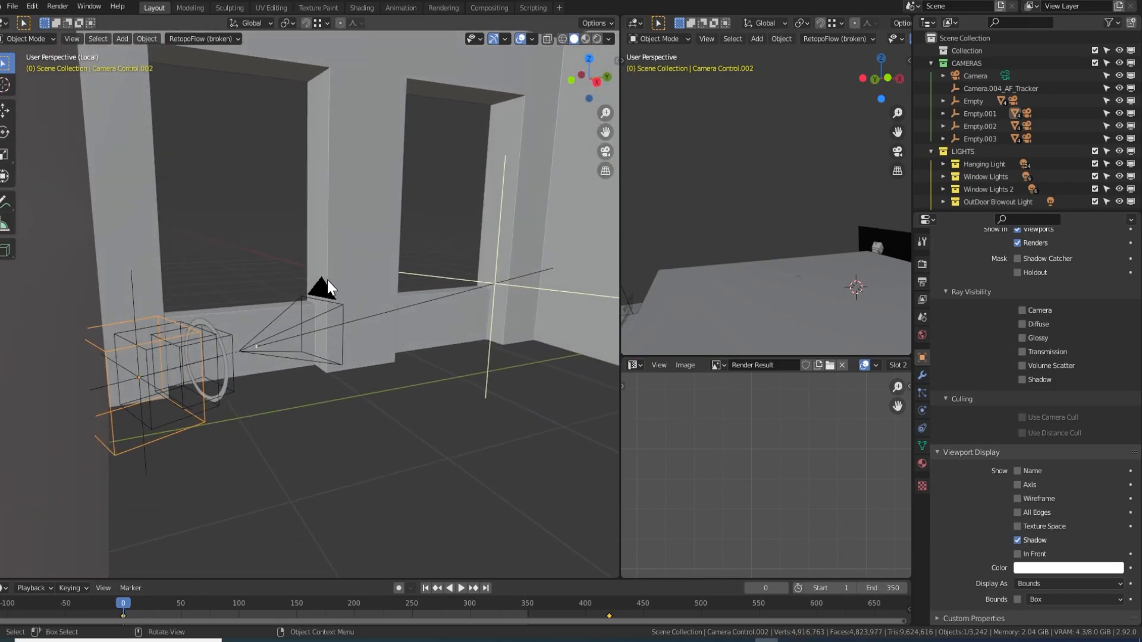
key("KP_0")
key("space")
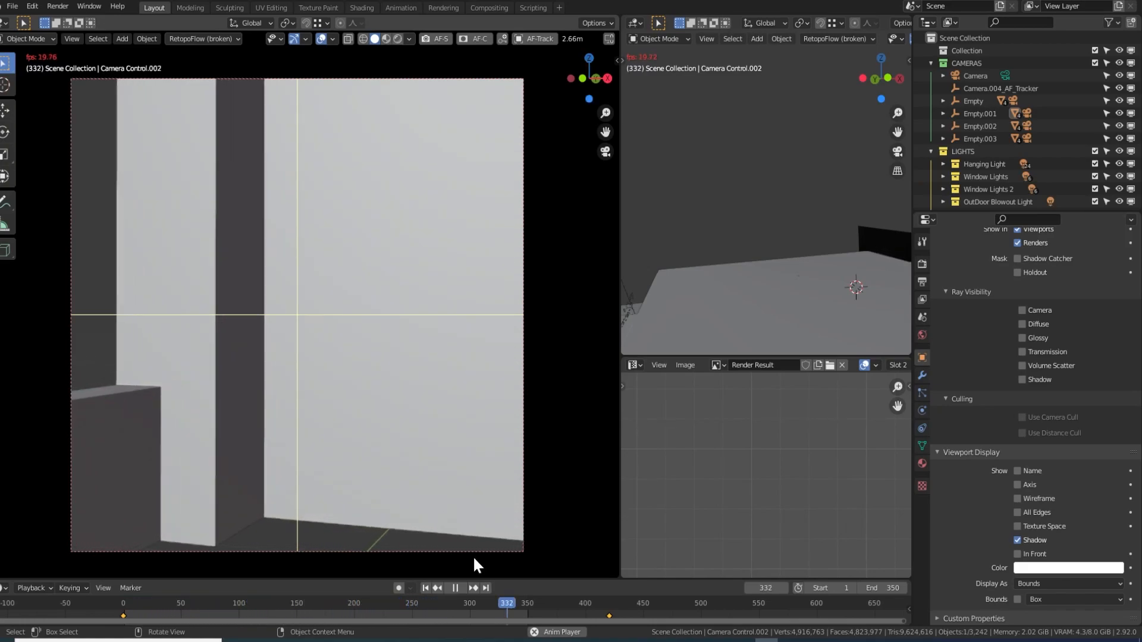
left_click(456, 587)
- Examine the camera rig from outside the camera view while scrubbing the timeline back to frame 0
middle_click_drag(426, 494, 352, 471)
scroll(331, 458, "down", 8)
middle_click_drag(295, 376, 313, 340)
scroll(301, 339, "up", 4)
middle_click_drag(398, 326, 320, 324)
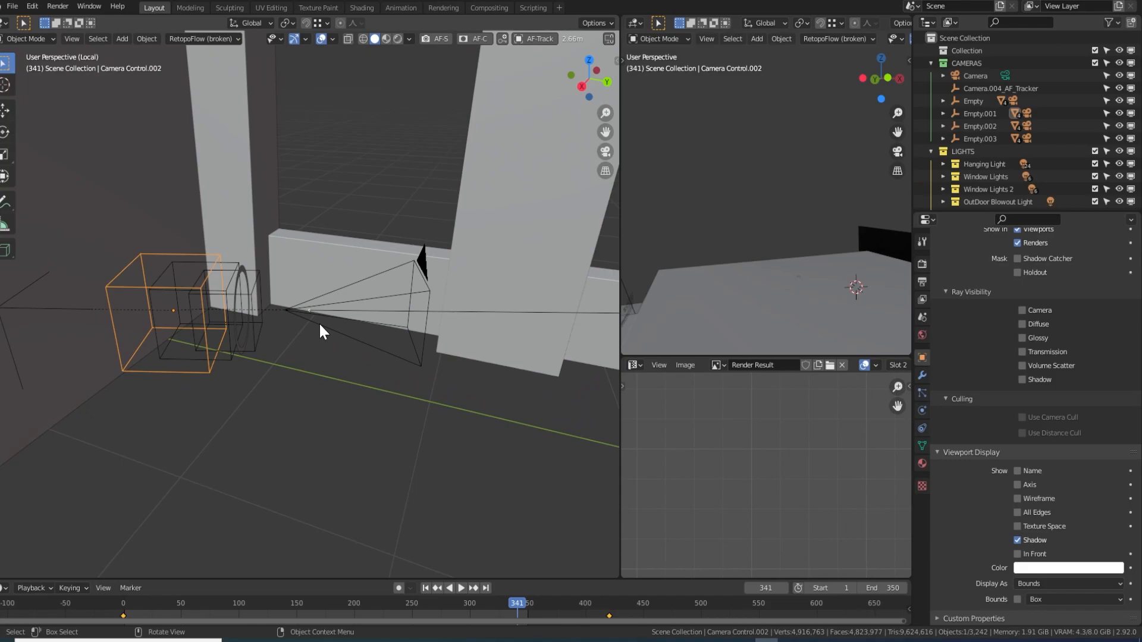
middle_click_drag(292, 329, 265, 333)
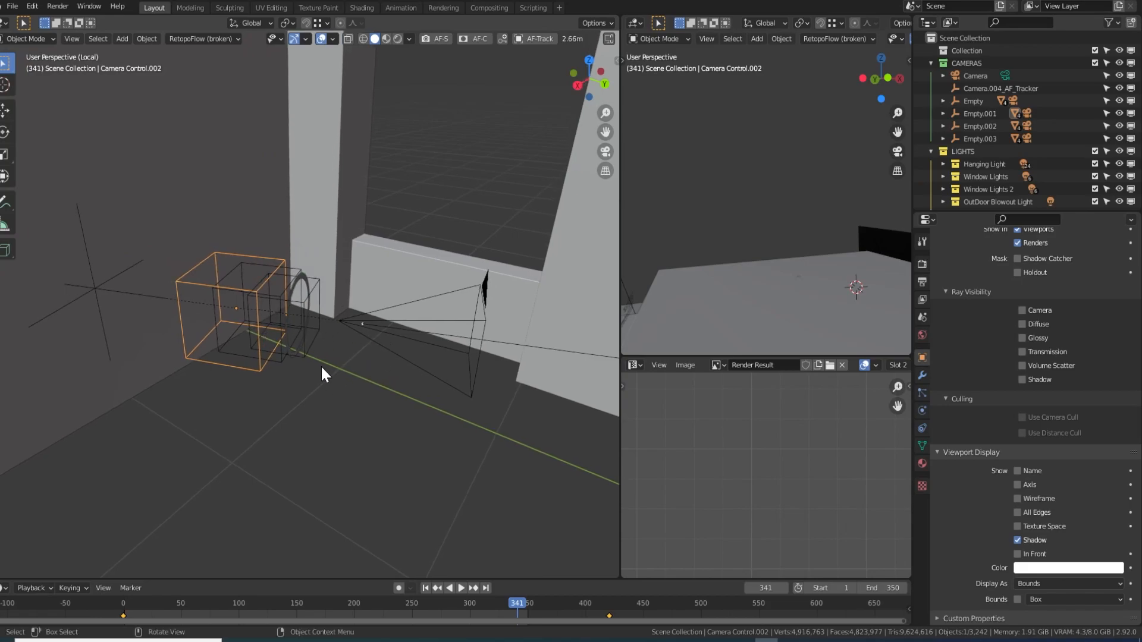
left_click_drag(237, 607, 102, 605)
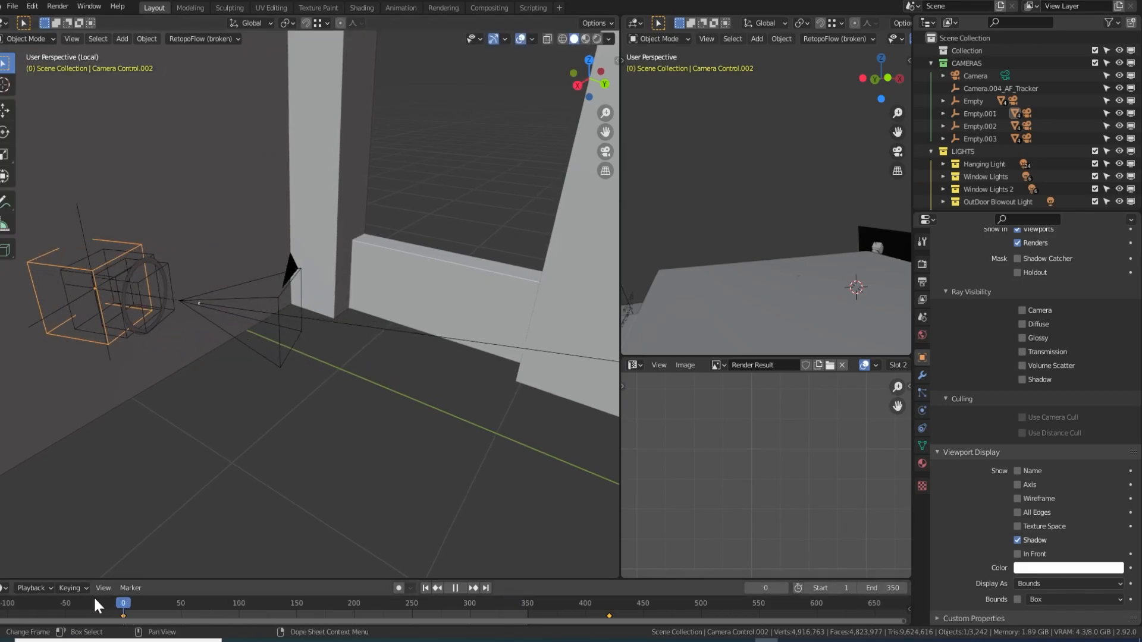
middle_click_drag(186, 352, 278, 341, "shift")
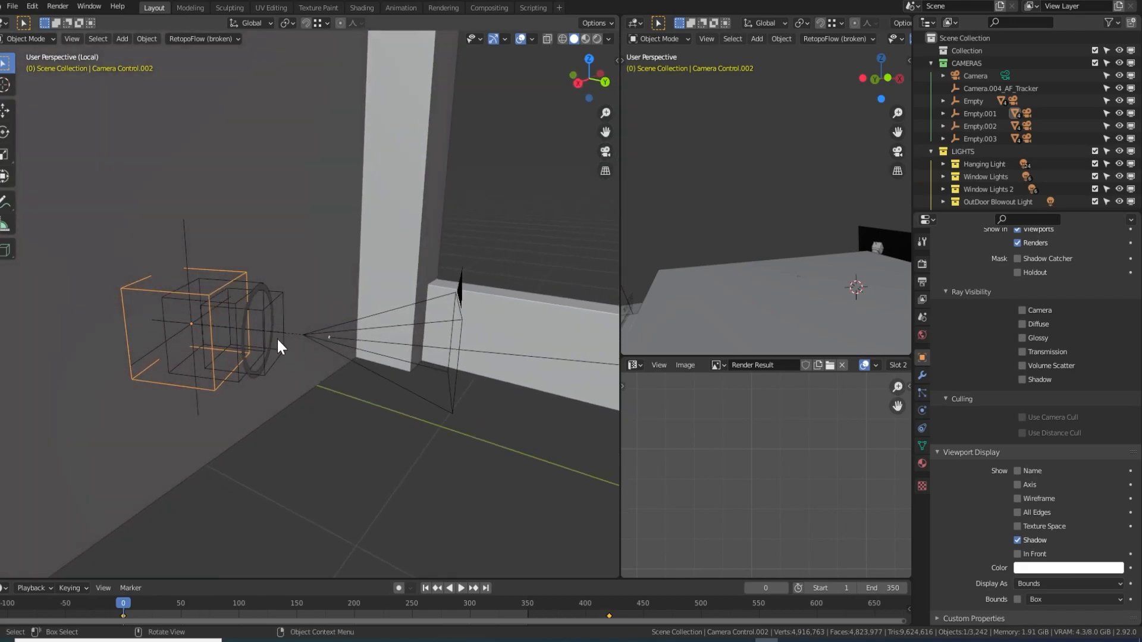
- Inspect the keyframes of Camera Control.001 and Camera Control.002, and scrub to frame 14
left_click(236, 300)
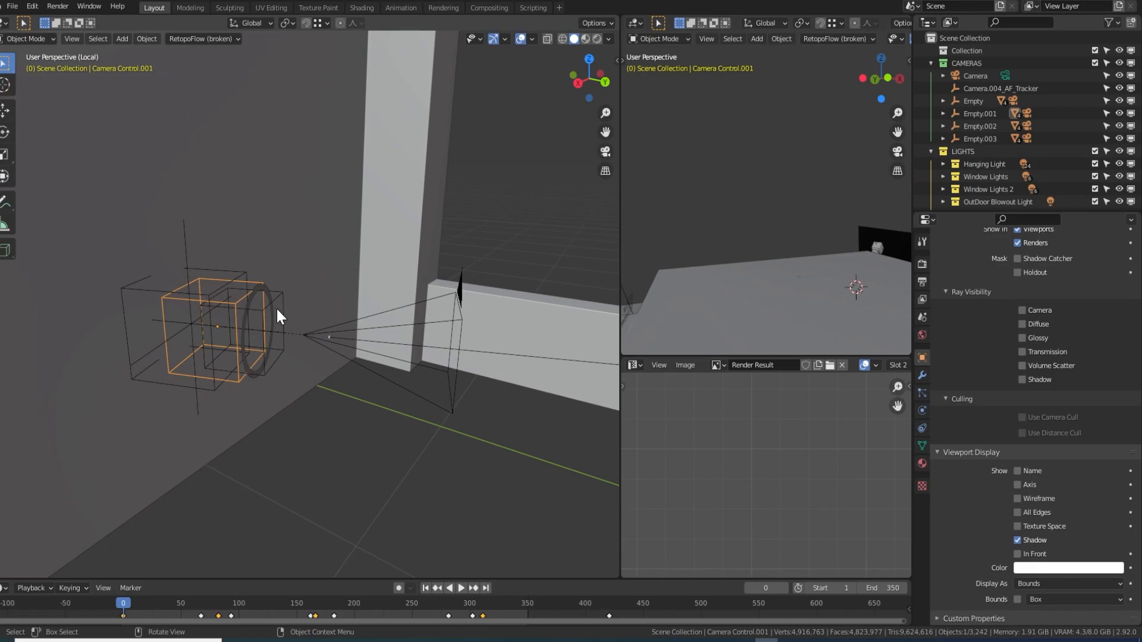
middle_click_drag(234, 320, 223, 295)
left_click(240, 273)
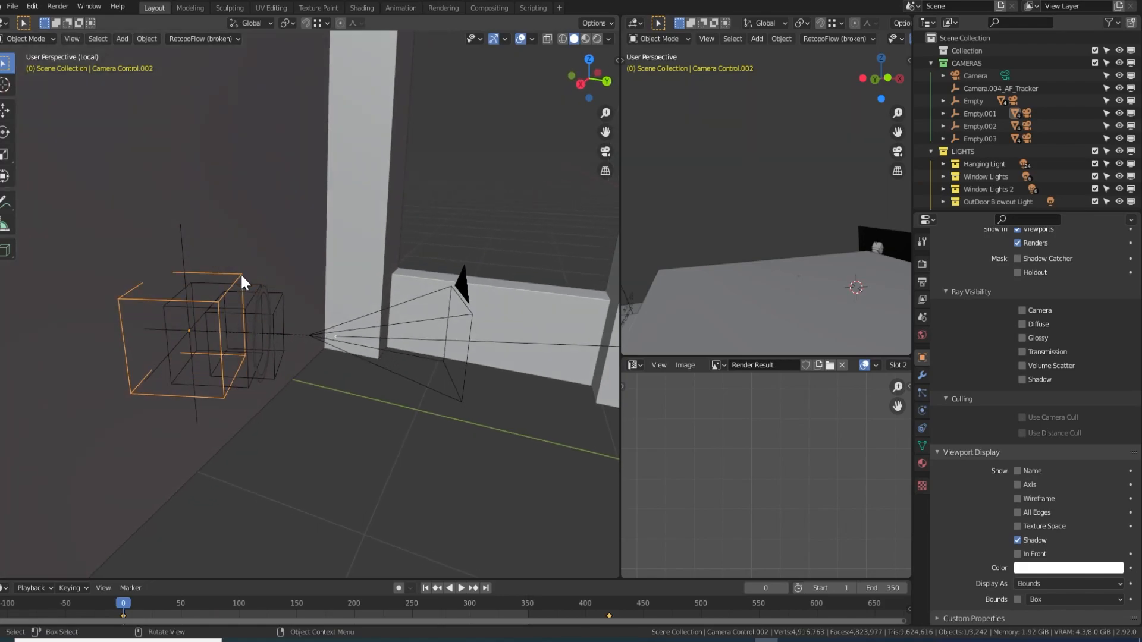
left_click_drag(173, 598, 139, 568)
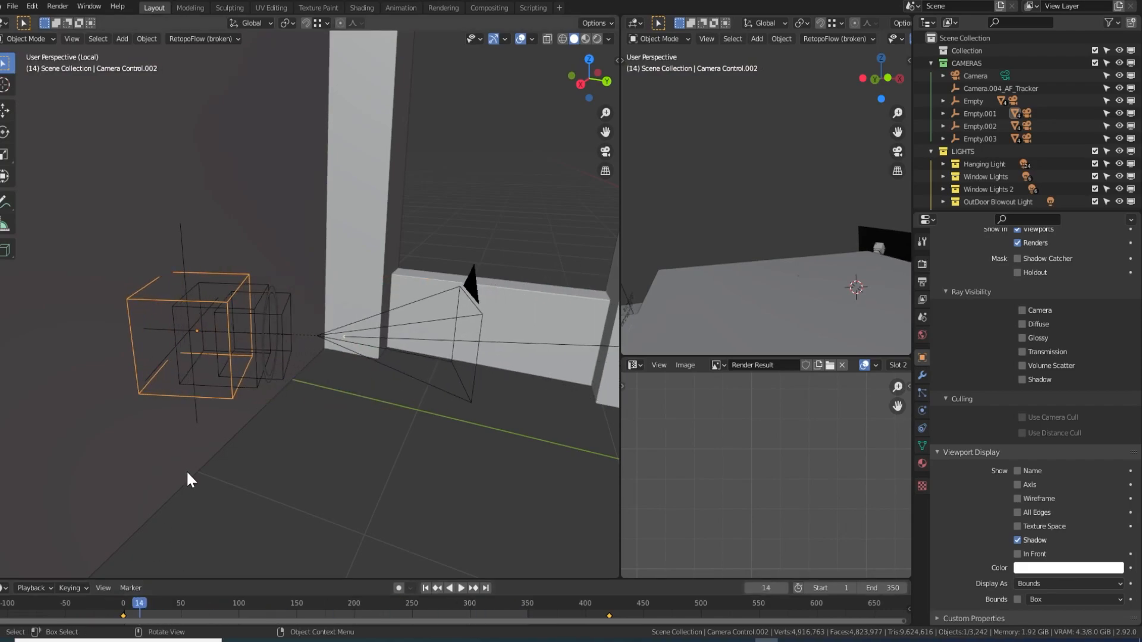
- Move the middle control box, Camera Control.001, freely, repeating the move while looking through the camera
left_click(262, 304)
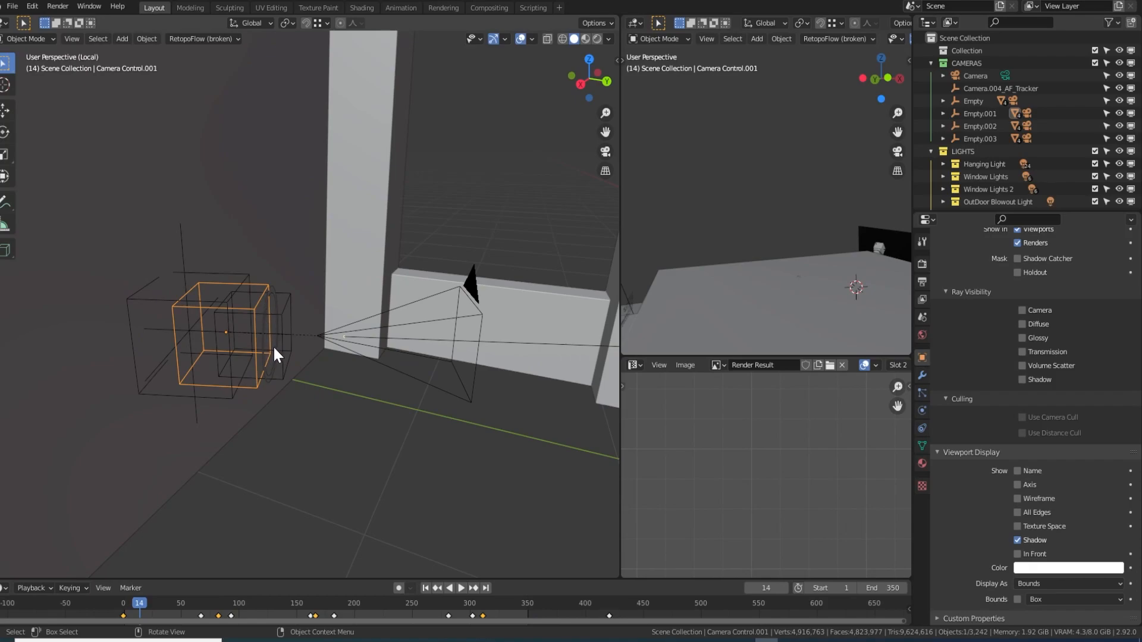
key("g")
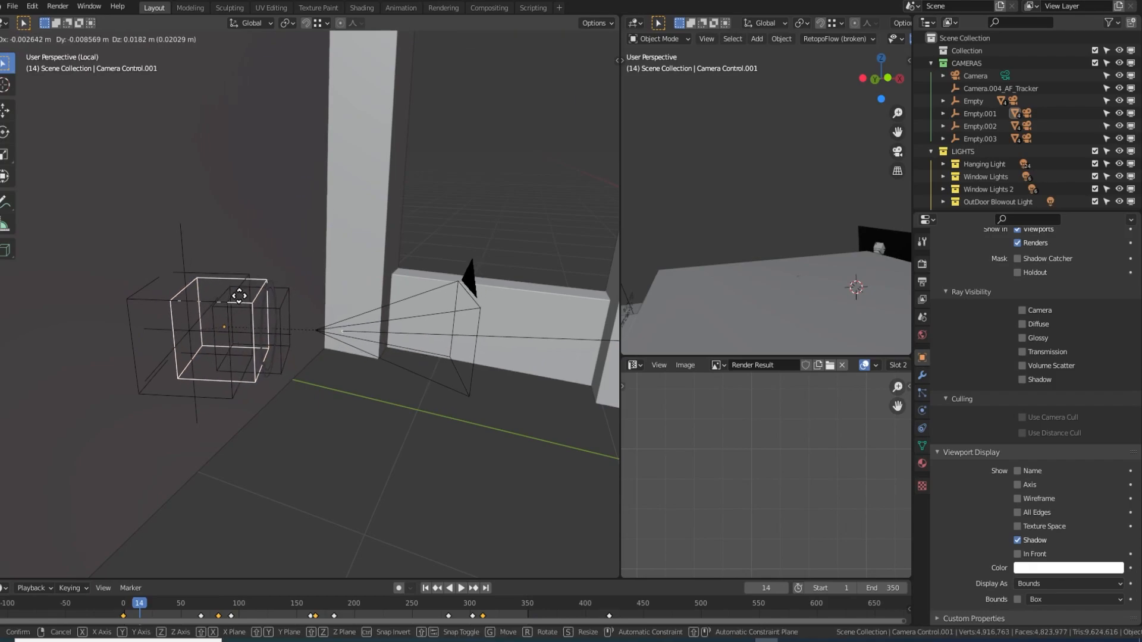
left_click(301, 255)
scroll(301, 255, "up", 2)
key("KP_0")
key("g")
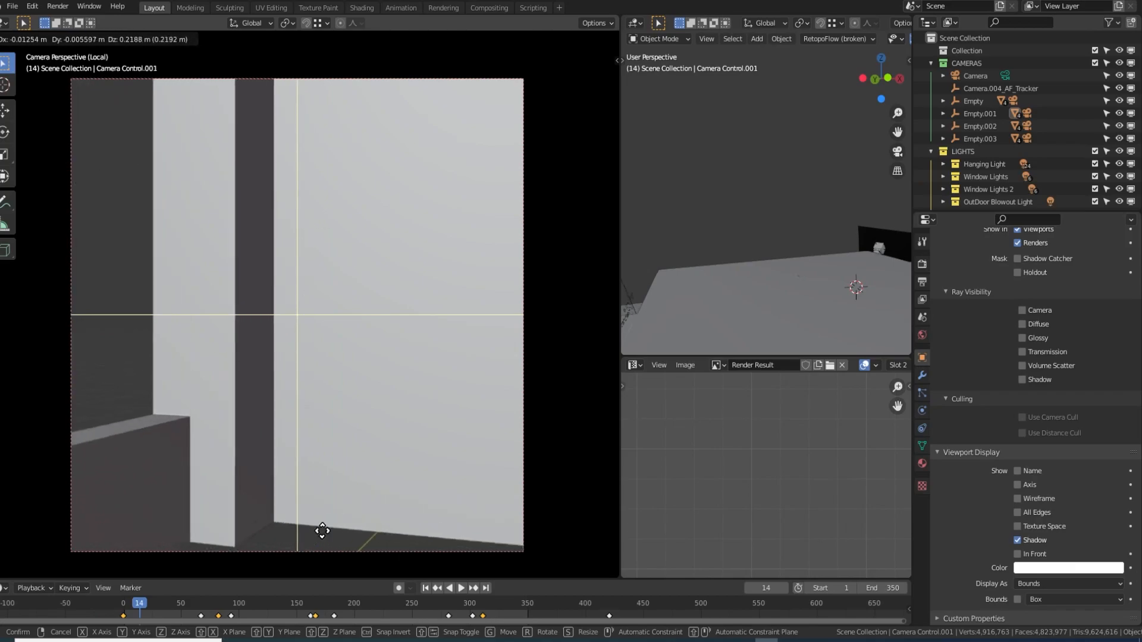
left_click(351, 484)
- Rotate the innermost box, Camera Control, with a trackball rotation of about 0.48 and 0.94 while looking through the camera
middle_click_drag(351, 485, 245, 343)
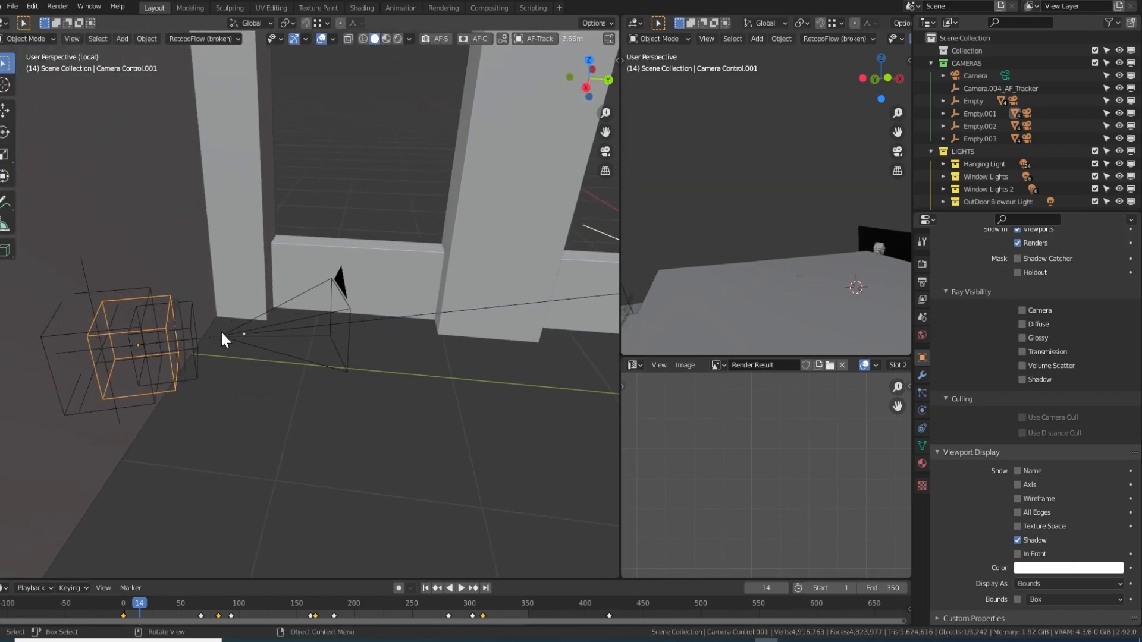
left_click(189, 307)
key("KP_0")
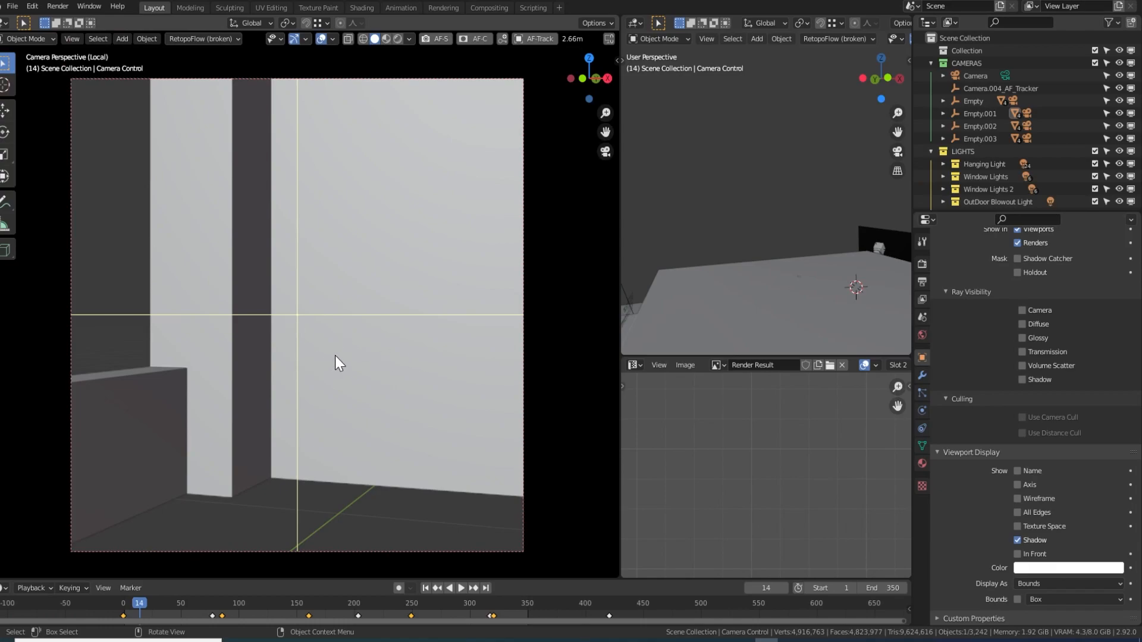
key("r")
key("r")
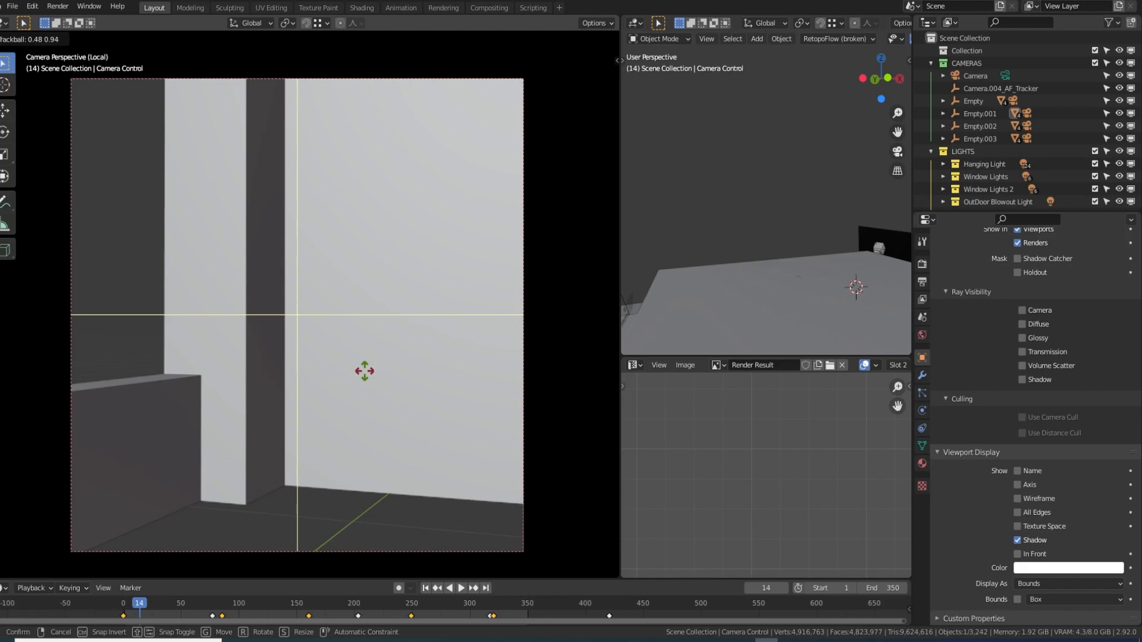
left_click(364, 371)
- Examine Camera.001's Copy Location constraint, its influence setting and its target, the ring named Cylinder
middle_click_drag(365, 371, 201, 366)
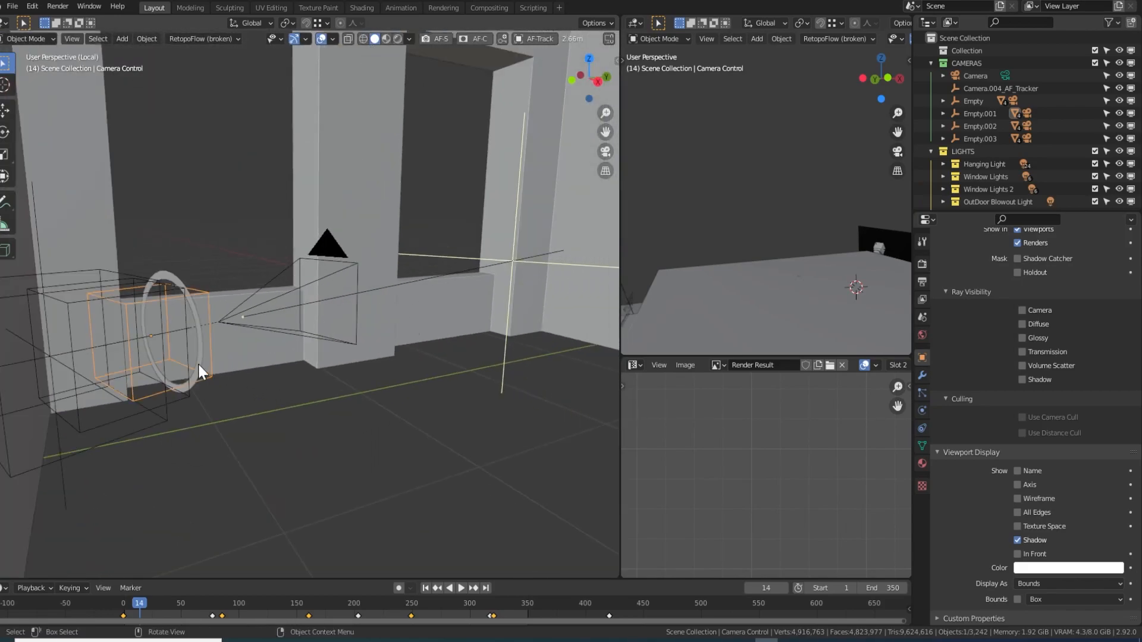
left_click(172, 274)
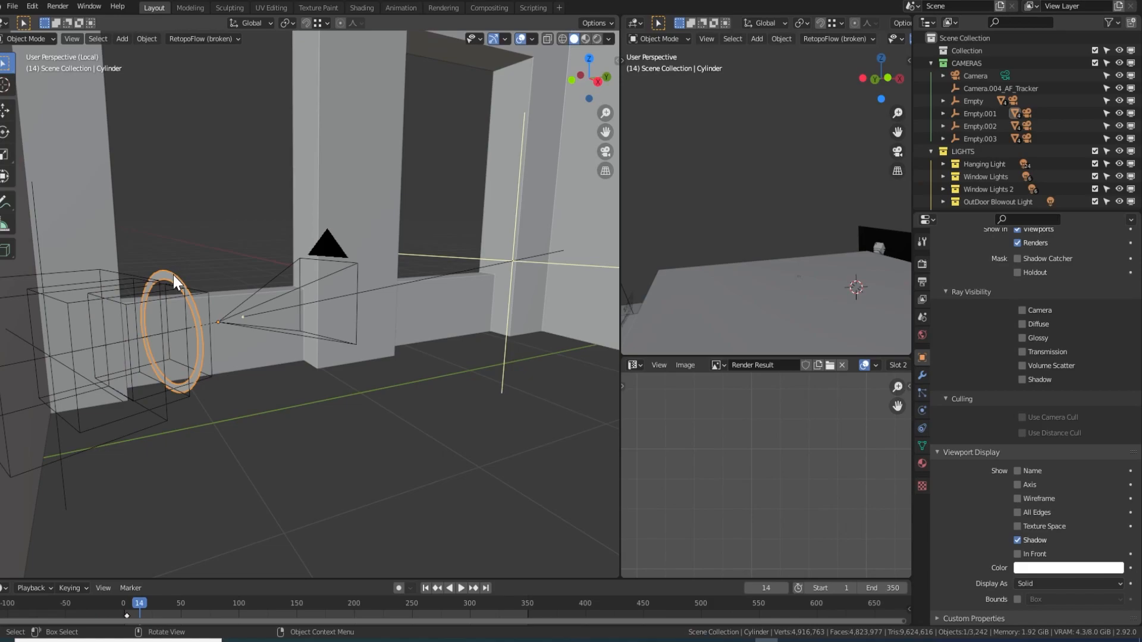
left_click(325, 244)
left_click(634, 364)
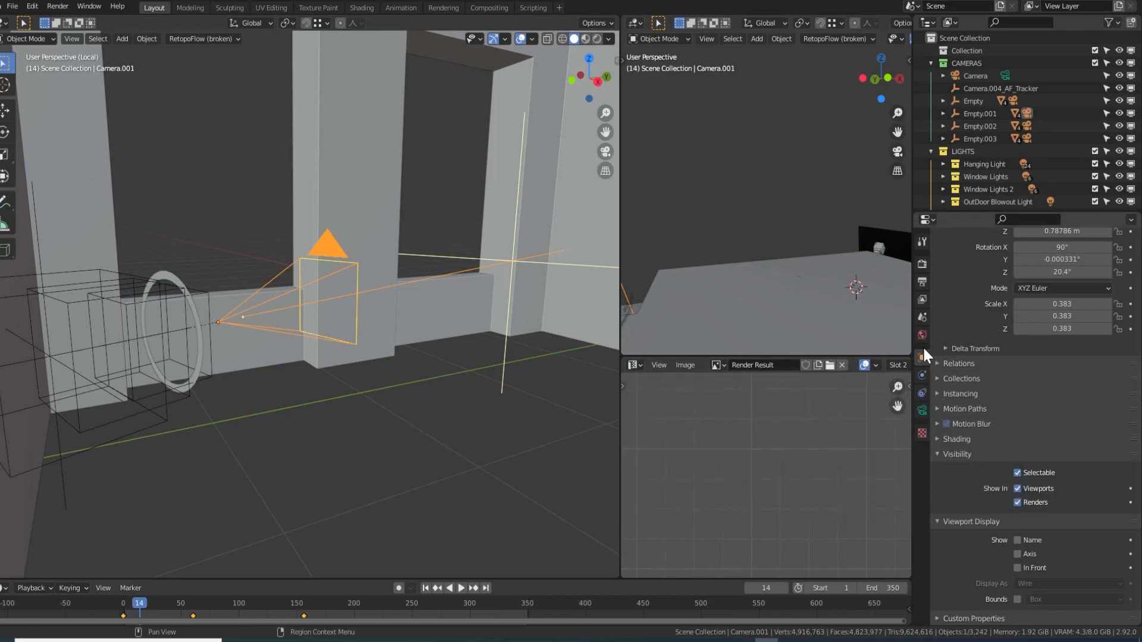
left_click(922, 393)
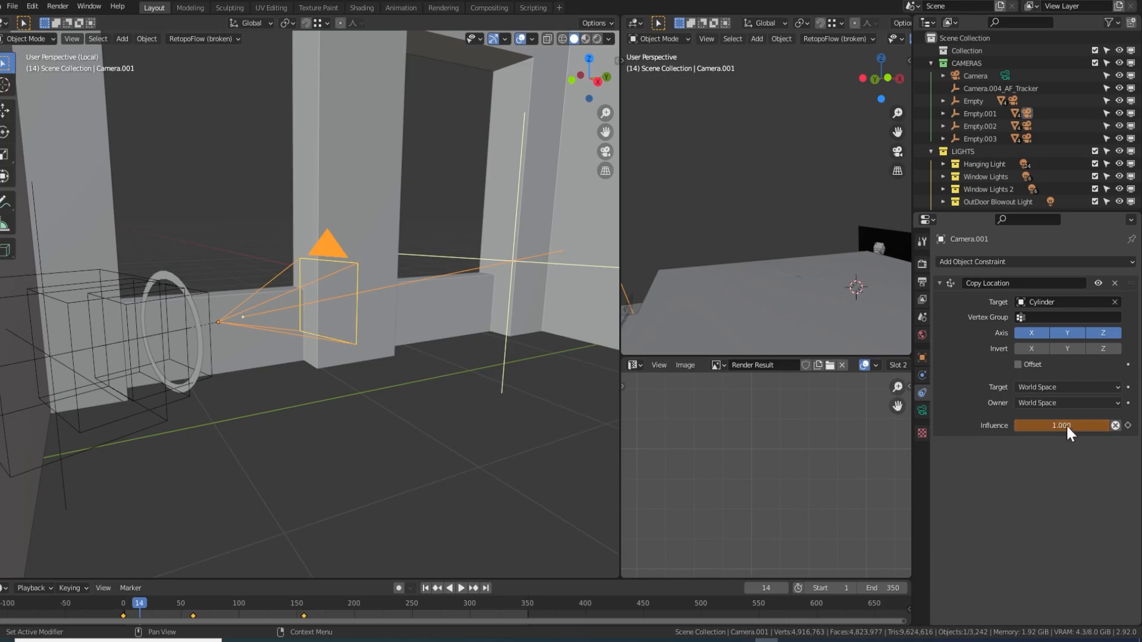
left_click(171, 274)
left_click(208, 294)
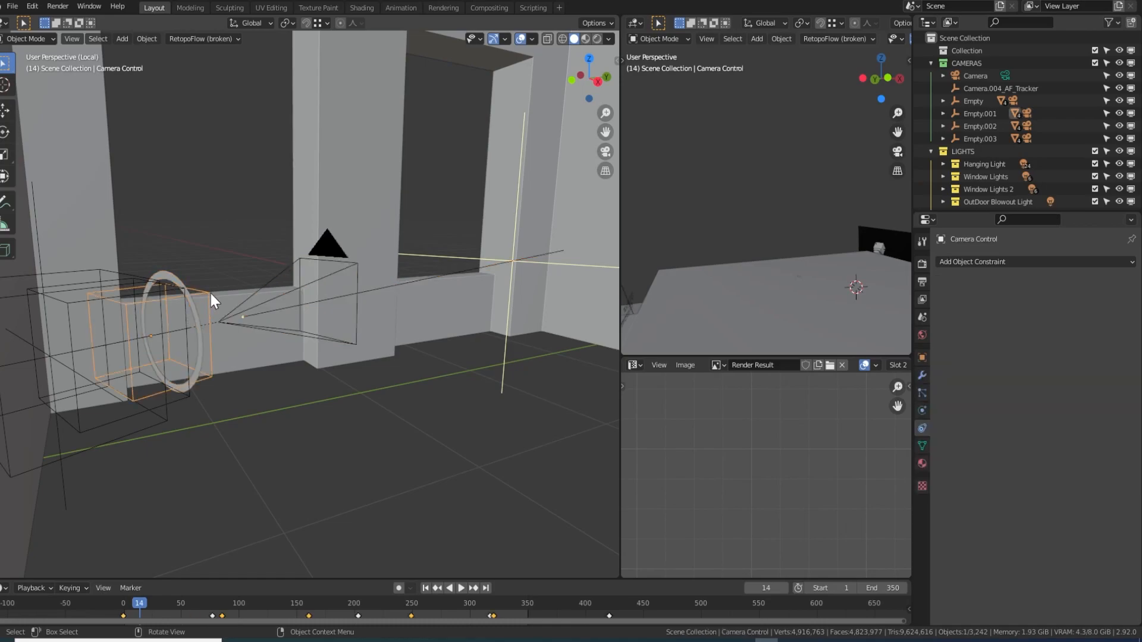
left_click(329, 247)
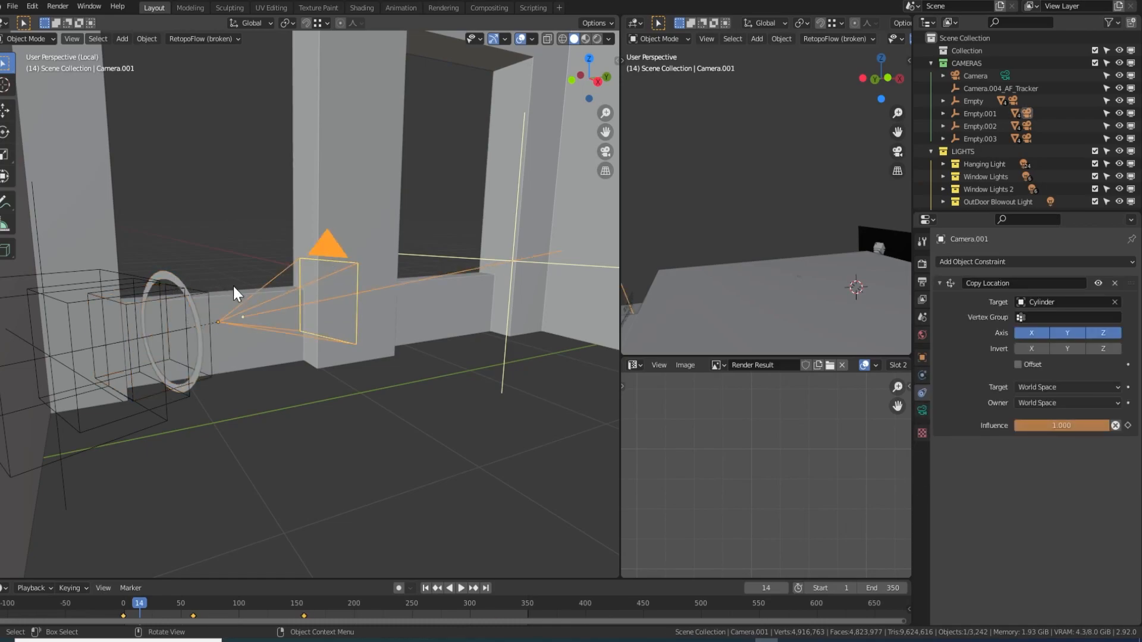
- Change the image editor area to the Graph Editor and scale it to show Camera.001's Copy Location influence curve
left_click(635, 365)
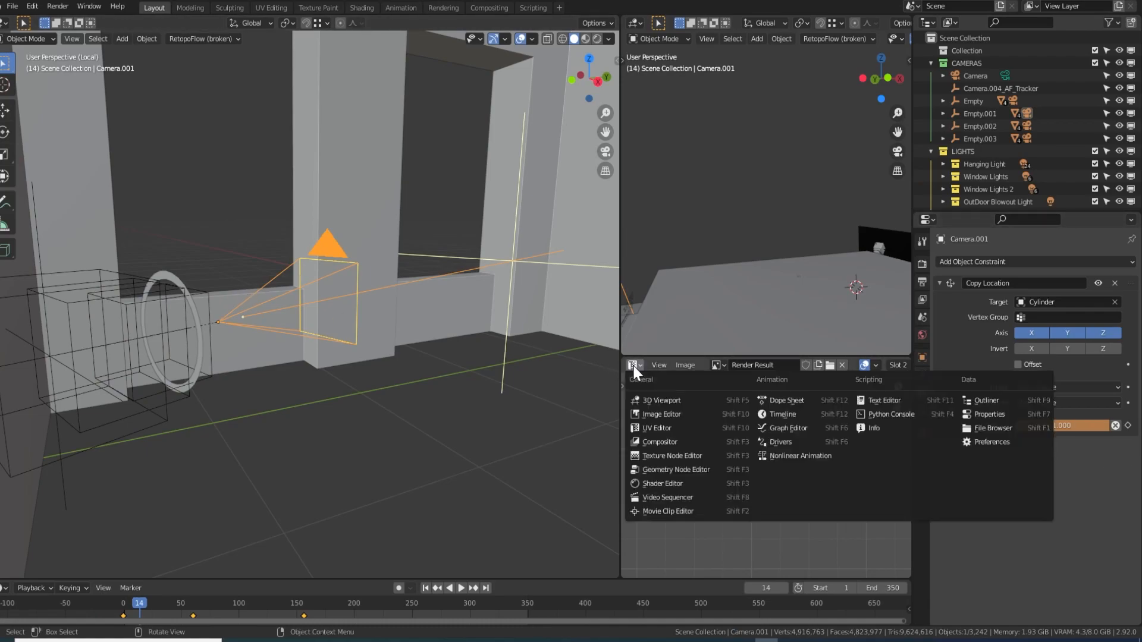
left_click(789, 429)
middle_click_drag(803, 483, 794, 427)
middle_click_drag(671, 418, 708, 418)
left_click(813, 411)
middle_click_drag(791, 444, 815, 454, "ctrl")
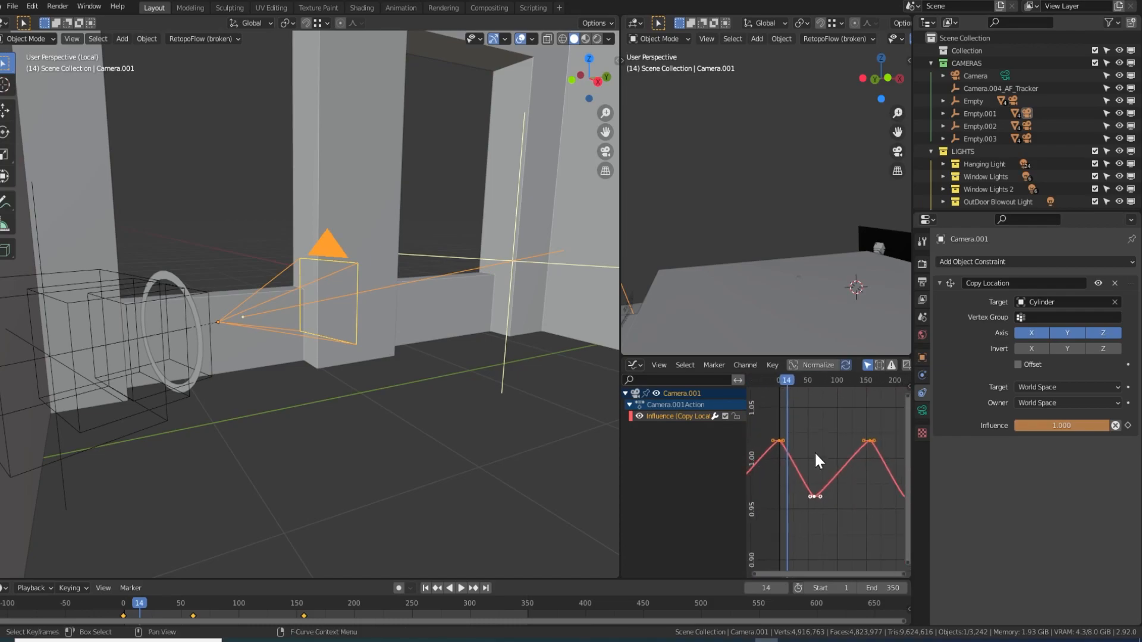
- Scrub to frame 141 to compare the influence curve's keyframes with the camera's motion
middle_click_drag(883, 408, 843, 418)
left_click(893, 399)
left_click_drag(846, 512, 761, 420)
left_click(826, 424)
left_click_drag(819, 451, 803, 412)
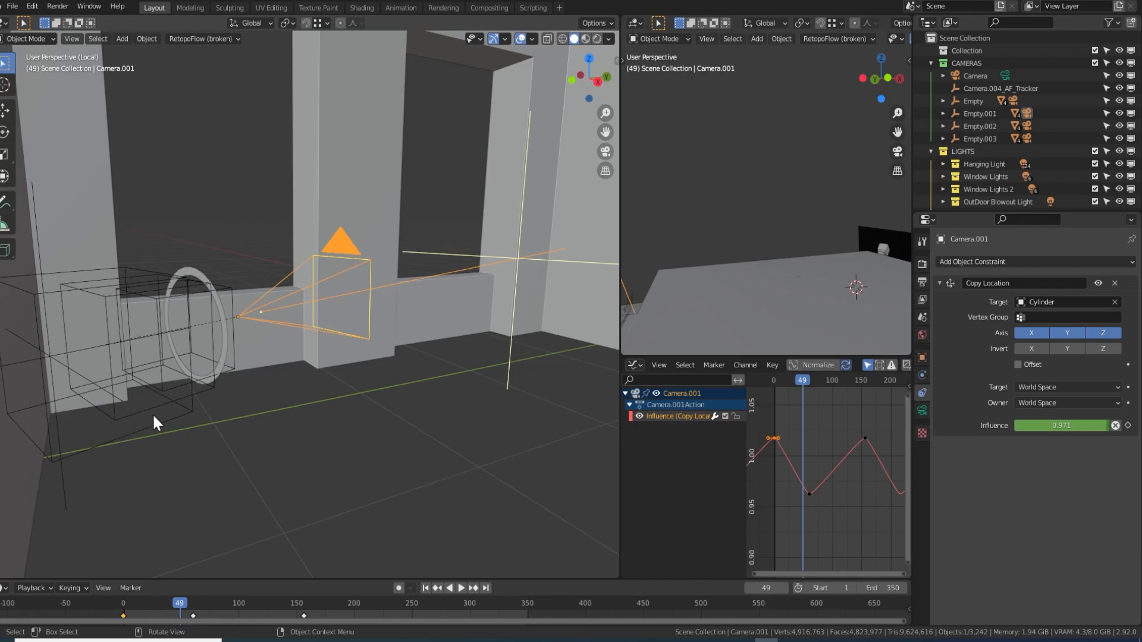
left_click_drag(793, 381, 844, 380)
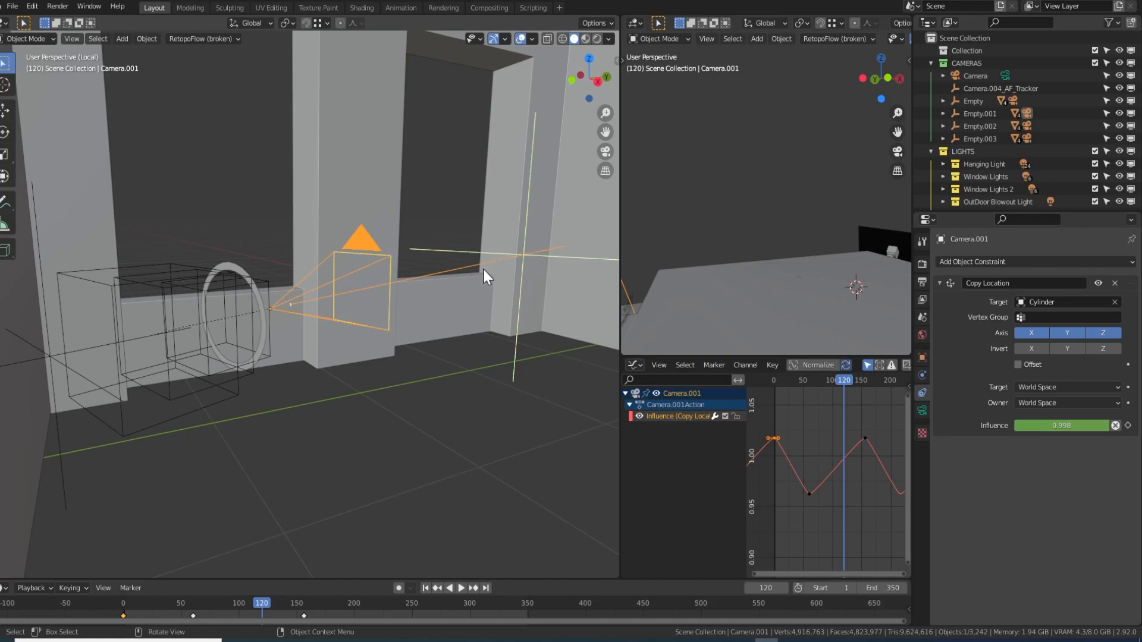
mouse_move(845, 381)
left_mouse_down()
mouse_move(785, 378)
mouse_move(855, 383)
left_mouse_up()
- Try to move the rig's largest control box away from its empty
middle_click_drag(484, 299, 393, 378)
left_click(190, 326)
key("g")
left_click(299, 338)
- Select all the camera rig's objects and duplicate them, placing the copy above the original
key("b")
left_click_drag(406, 425, 60, 162)
key("b")
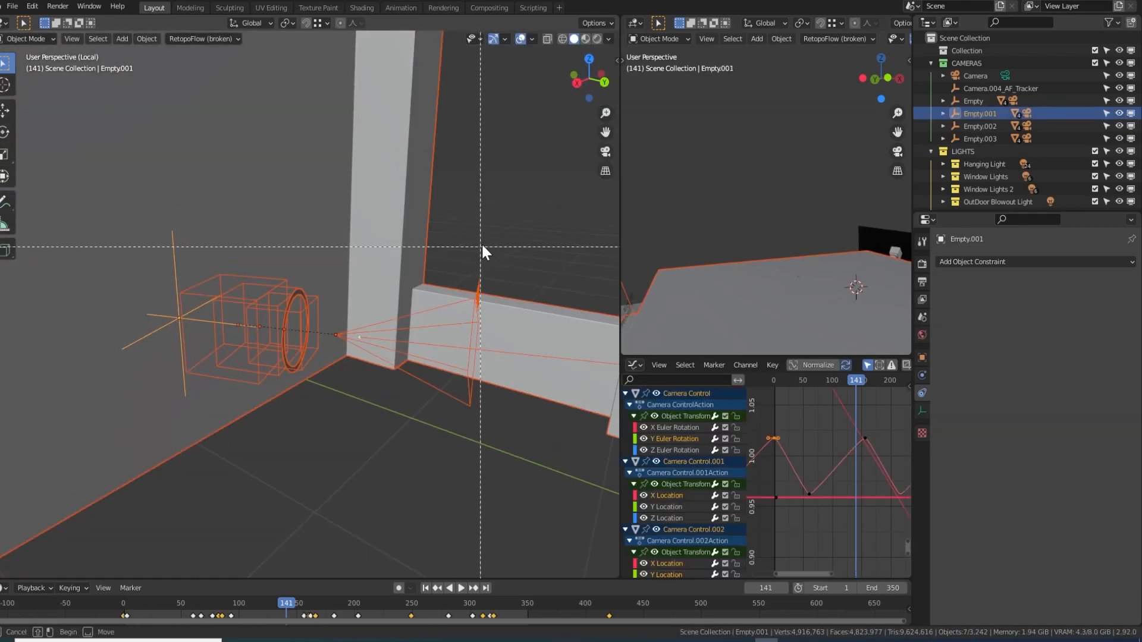
middle_click_drag(479, 245, 398, 134)
scroll(355, 259, "down", 3)
key("shift+d")
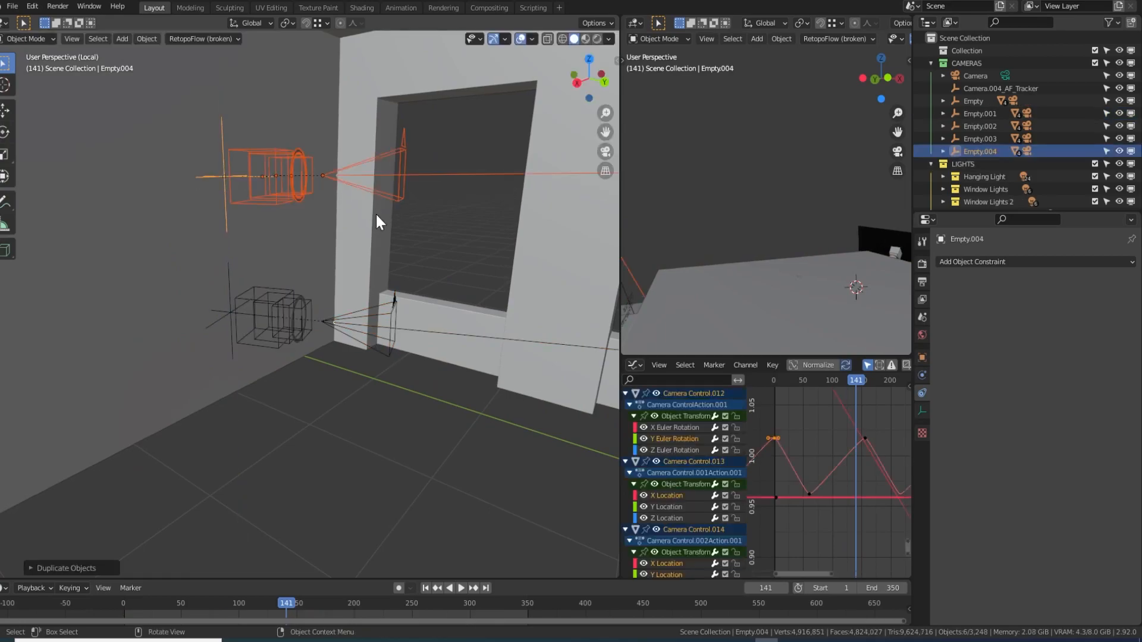
left_click(287, 212)
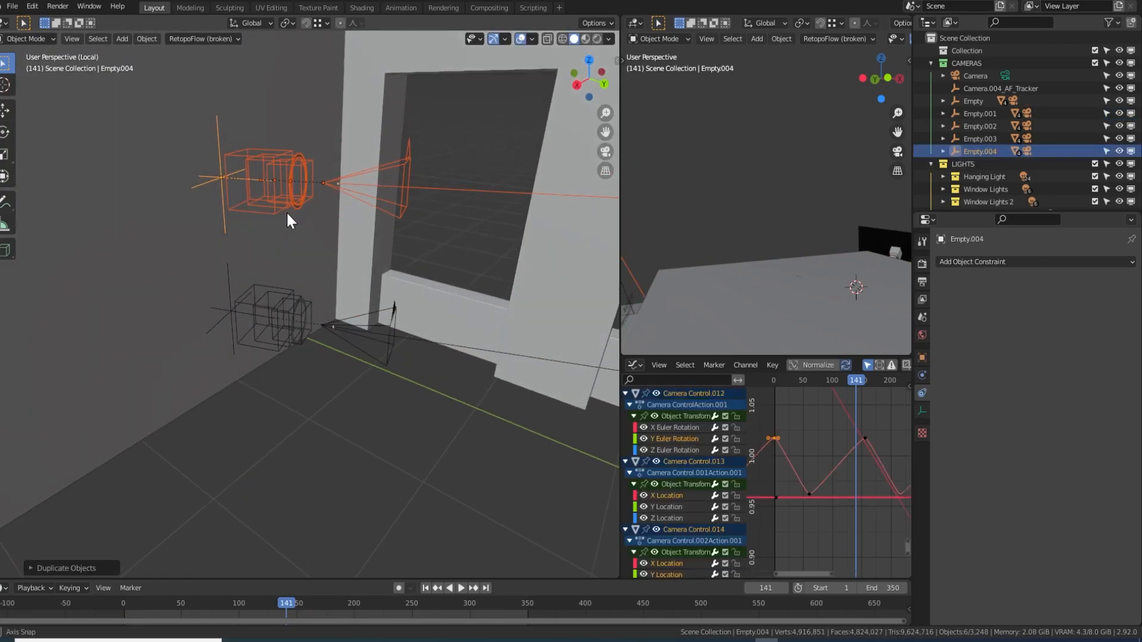
- Move the duplicated rig's largest control box, Camera Control.014, away from its empty, and jump to frame 92
left_click(252, 166)
key("g")
left_click(327, 158)
key("space")
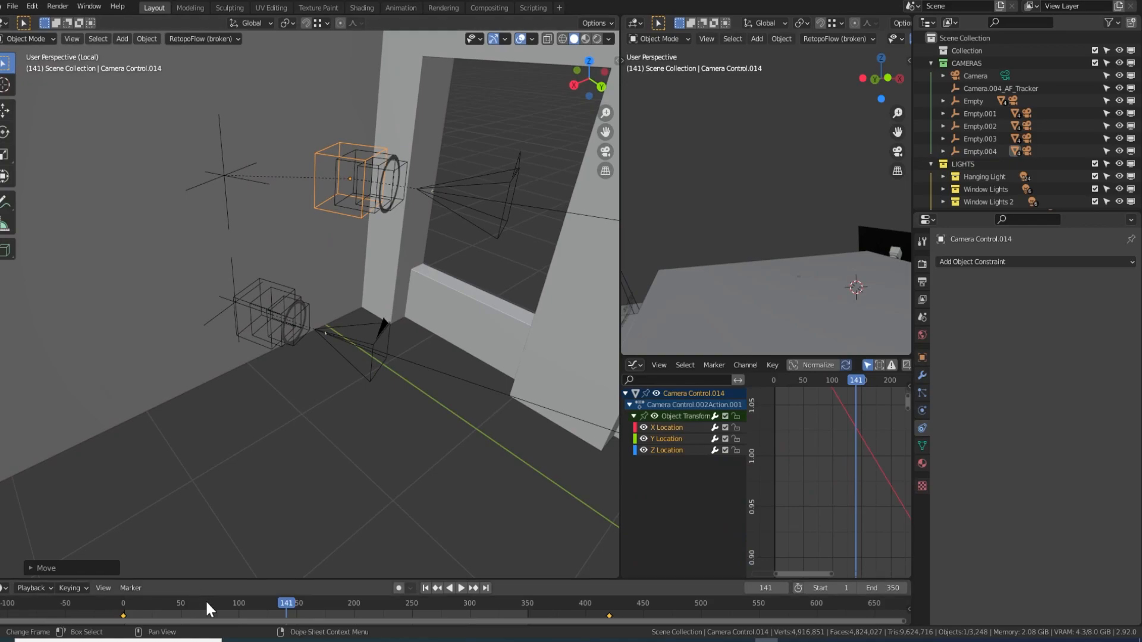
left_click(203, 599)
key("space")
- Rotate the duplicated rig's Empty.004 about the Z axis and move it to the side of the original rig
left_click(237, 176)
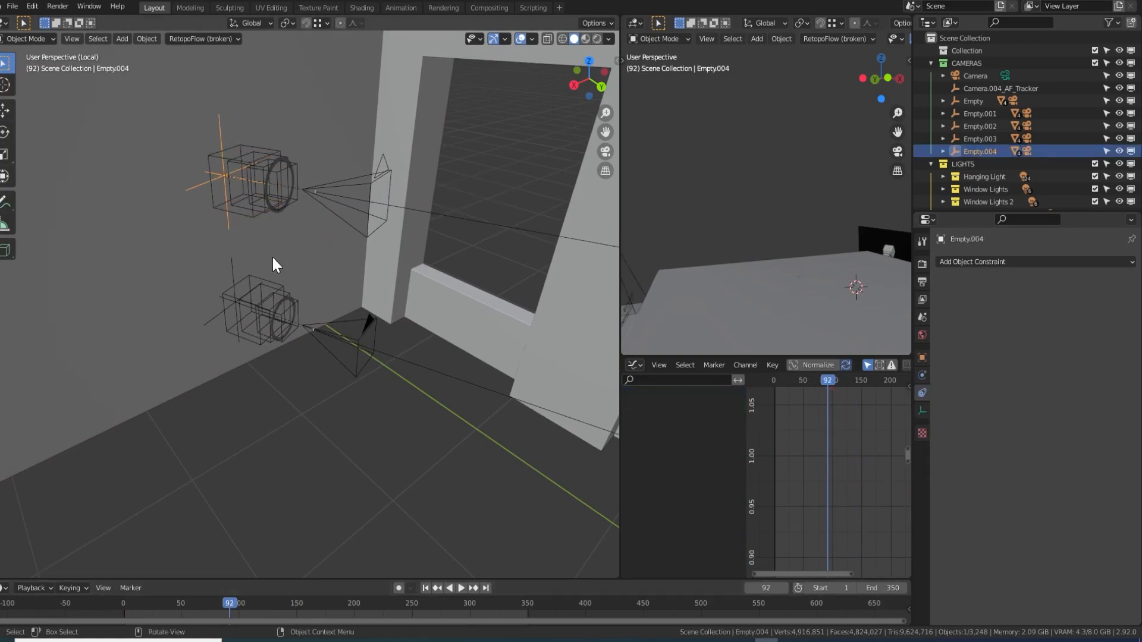
key("r")
key("z")
left_click(256, 180)
key("g")
left_click(366, 269)
key("KP_Decimal")
middle_click_drag(304, 283, 281, 267)
scroll(281, 266, "down", 10)
key("g")
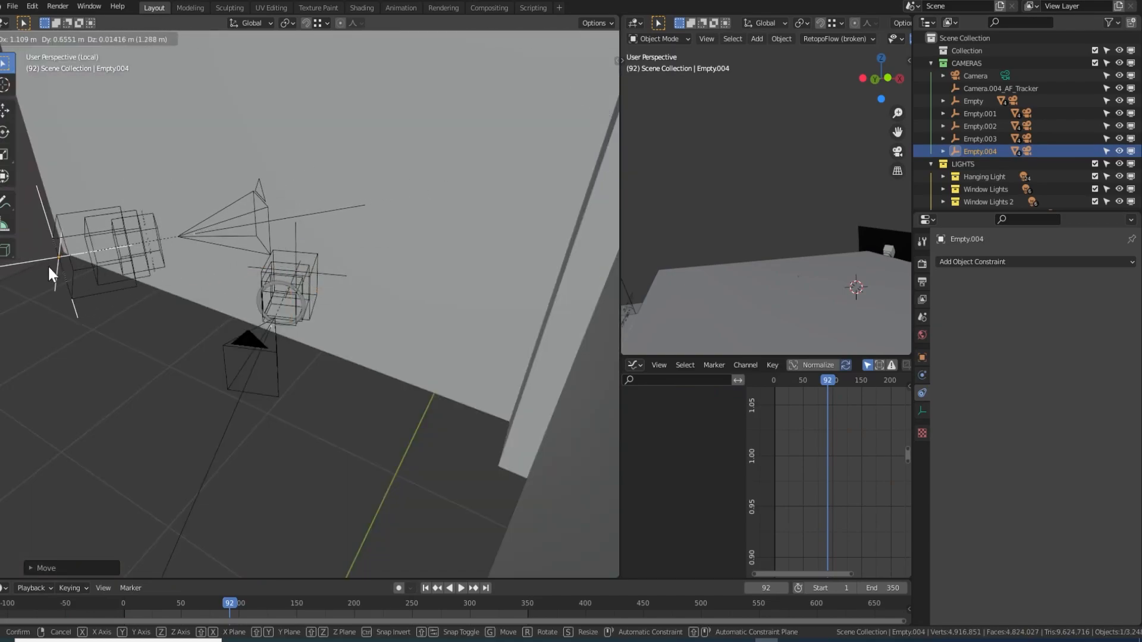
left_click(47, 266)
- Scrub to frame 52 to compare the motion of the duplicated and original rigs, and clear the selection
middle_click_drag(47, 265, 251, 301, "shift")
left_click_drag(232, 608, 183, 580)
middle_click_drag(228, 294, 342, 285)
left_click(205, 180)
left_click_drag(174, 370, 100, 427)
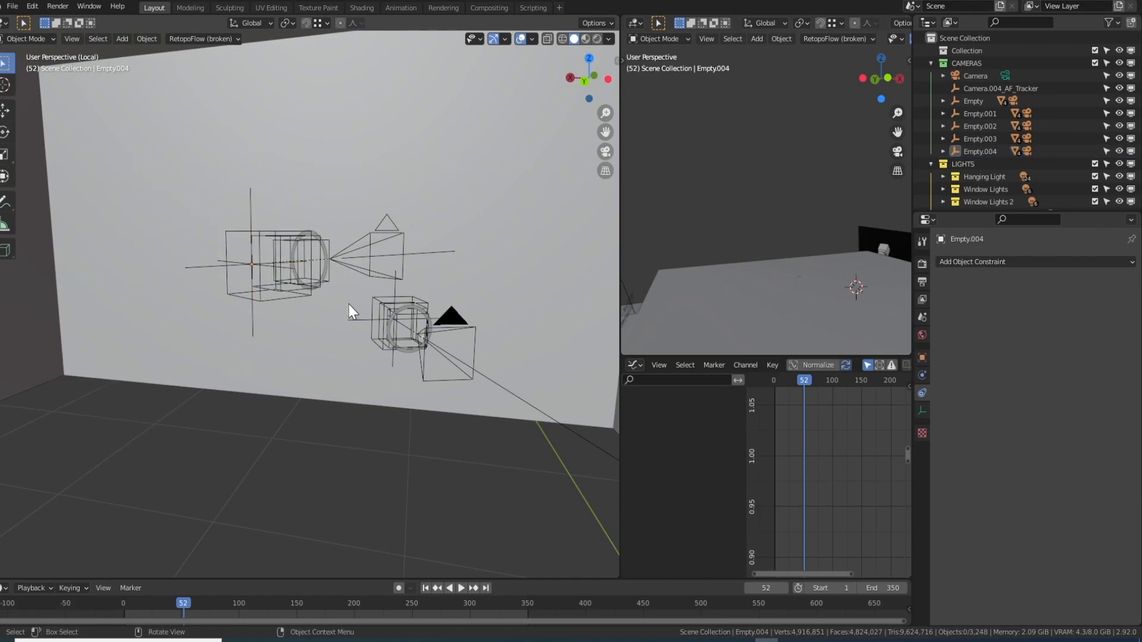
- Select all objects of the duplicated camera rig and delete them
left_click_drag(361, 295, 218, 178)
left_click_drag(357, 137, 375, 164, "ctrl")
mouse_move(310, 266)
middle_mouse_down()
mouse_move(387, 294)
mouse_move(441, 280)
mouse_move(427, 302)
mouse_move(405, 281)
mouse_move(516, 263)
mouse_move(273, 312)
mouse_move(437, 313)
middle_mouse_up()
key("z")
left_click(305, 269)
key("Delete")
- Exit local view and bring the camera in the upper wall corner above the sofa into view
key("z")
left_click(422, 302)
key("KP_Divide")
scroll(442, 280, "down", 3)
scroll(427, 302, "up", 5)
middle_click_drag(339, 334, 323, 380)
middle_click_drag(451, 201, 307, 364, "shift")
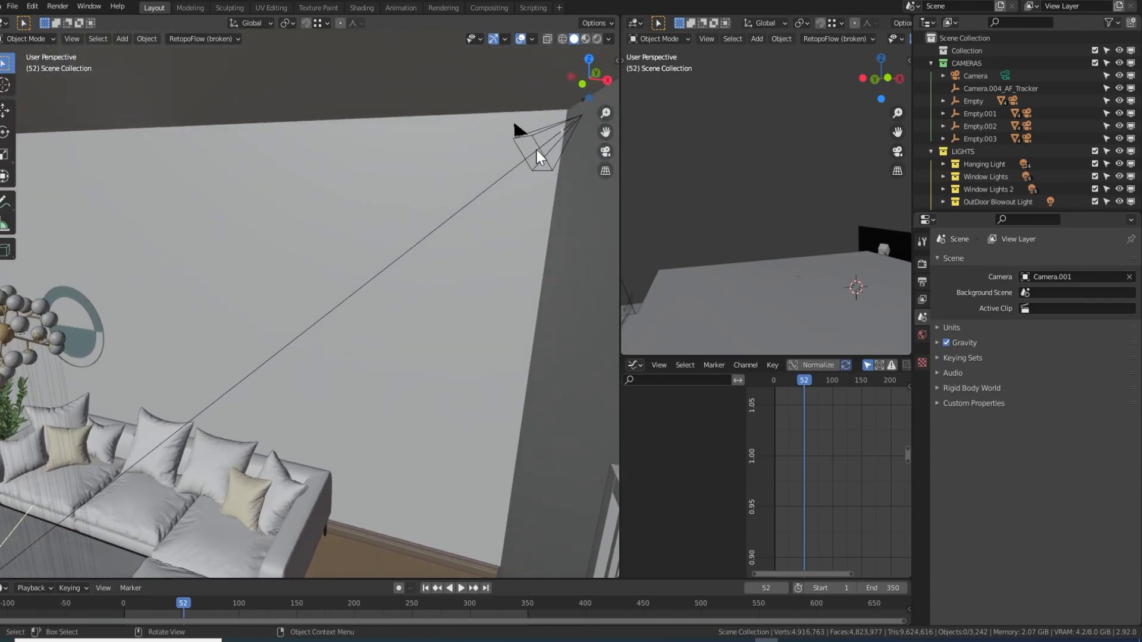
- Select Camera.002 in the upper wall corner and look at the room through it
left_click(530, 138)
scroll(523, 148, "up", 6)
key("KP_0")
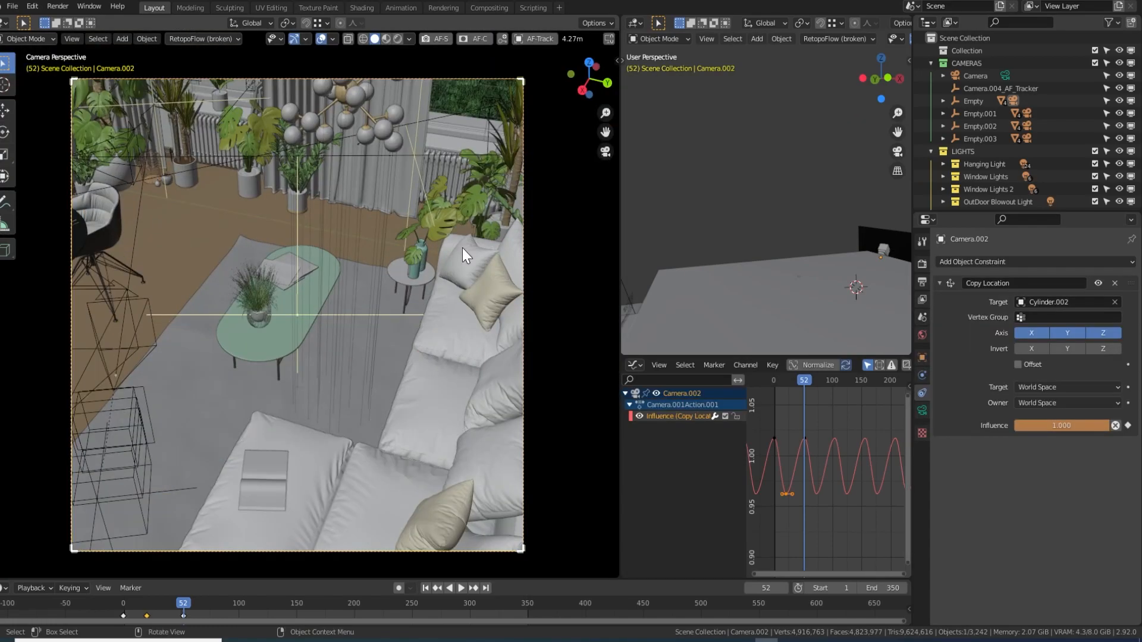
- Play the animation from the first frame through Camera.002, go to frame 119, and view the camera against the wall from outside
key("shift+Left")
key("space")
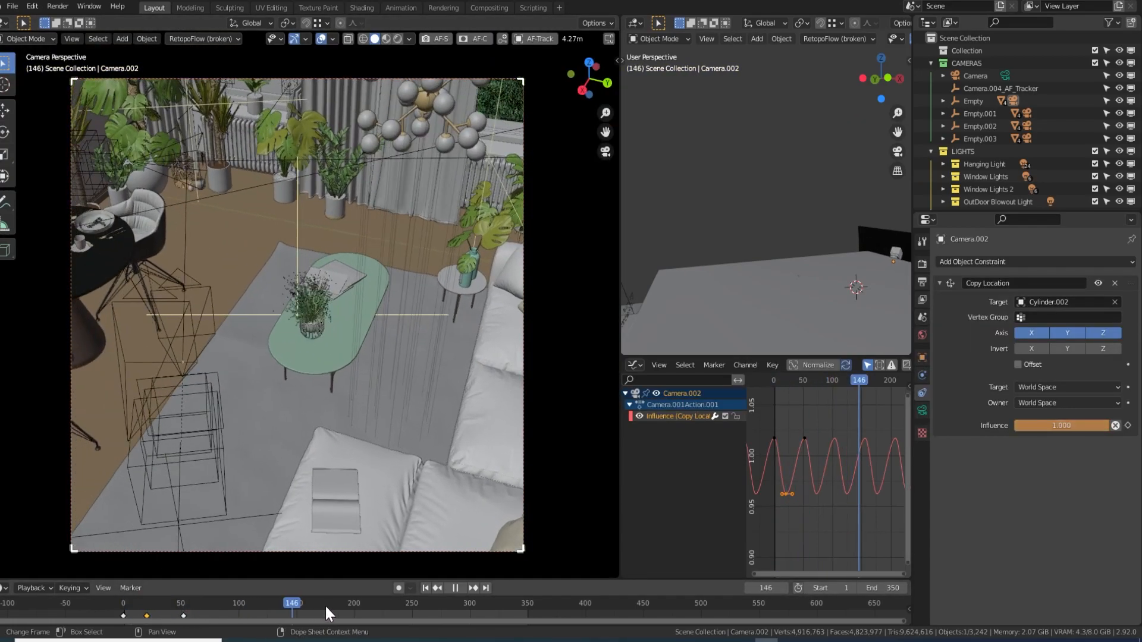
left_click_drag(551, 595, 261, 507)
middle_click_drag(241, 387, 187, 259)
scroll(187, 259, "down", 4)
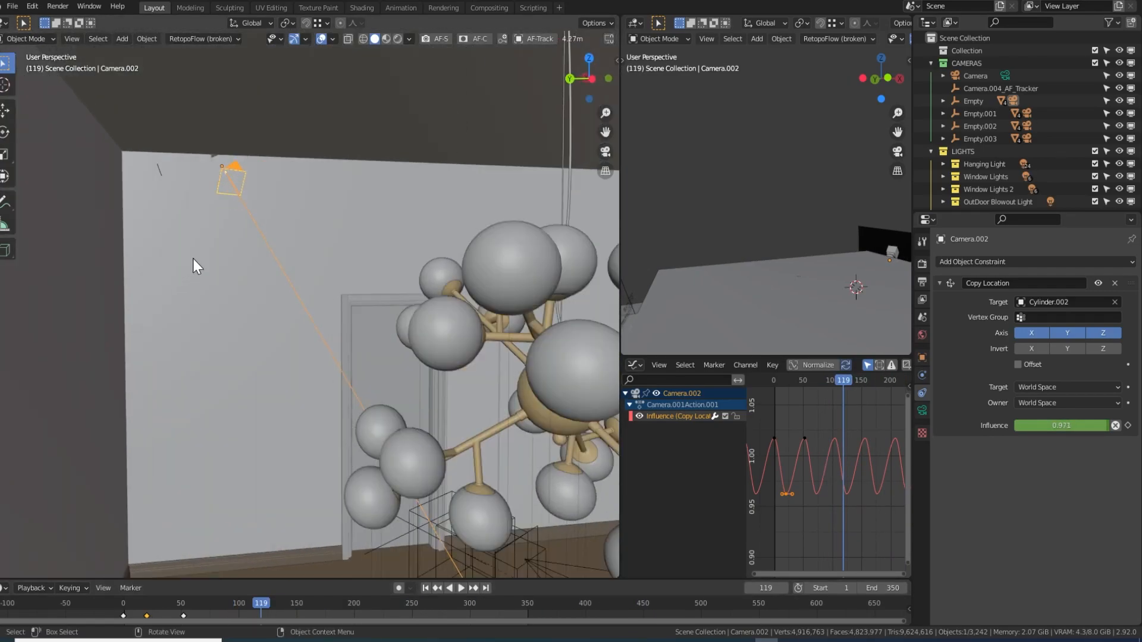
middle_click_drag(273, 188, 204, 191)
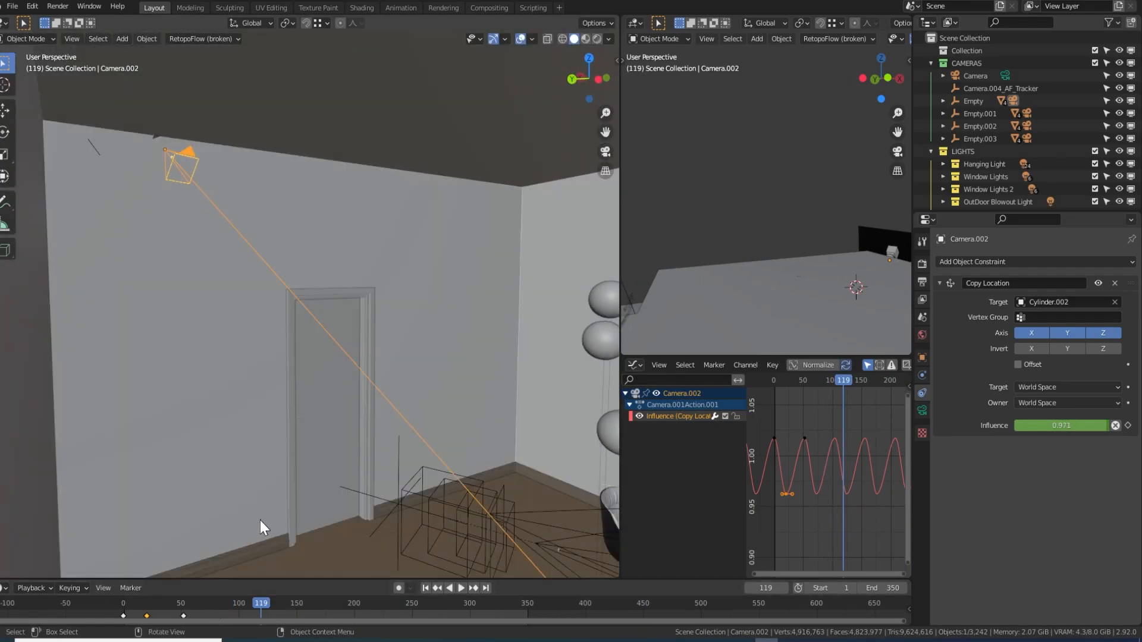
- Replay the camera motion through Camera.002, stop at frame 160, and examine the camera's position from outside its view
key("KP_0")
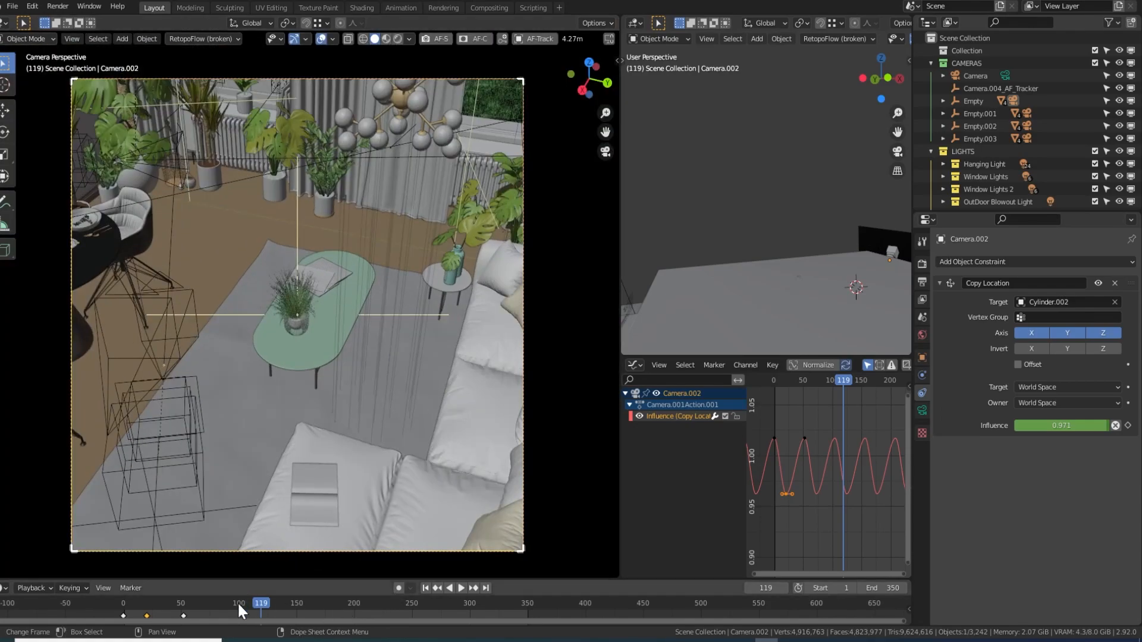
key("space")
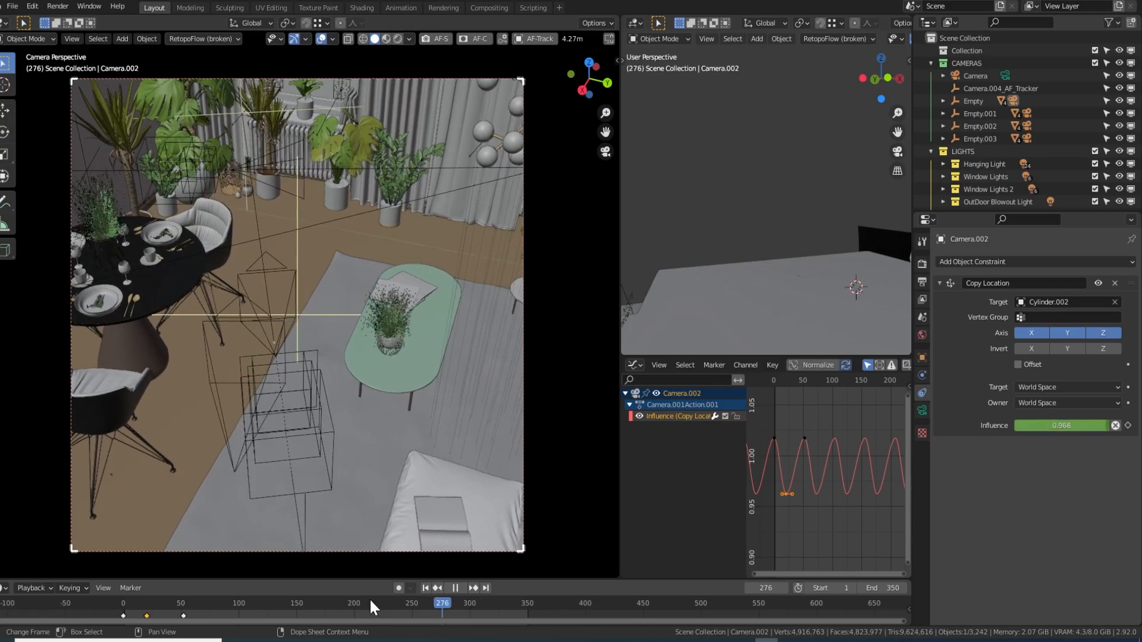
left_click(280, 594)
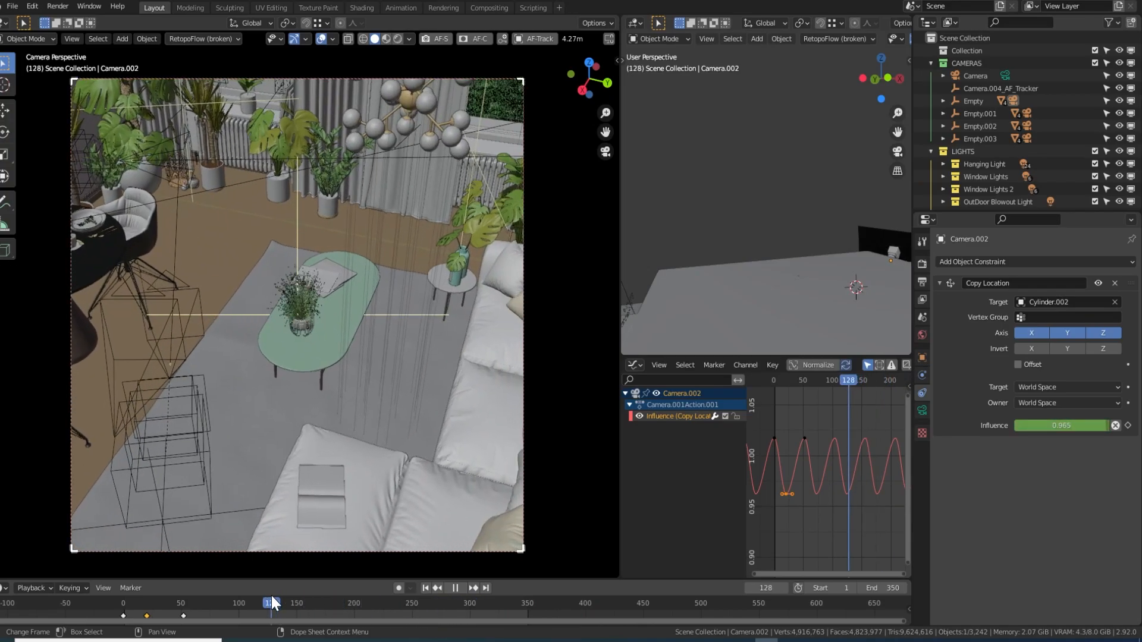
key("space")
middle_click_drag(402, 366, 221, 304)
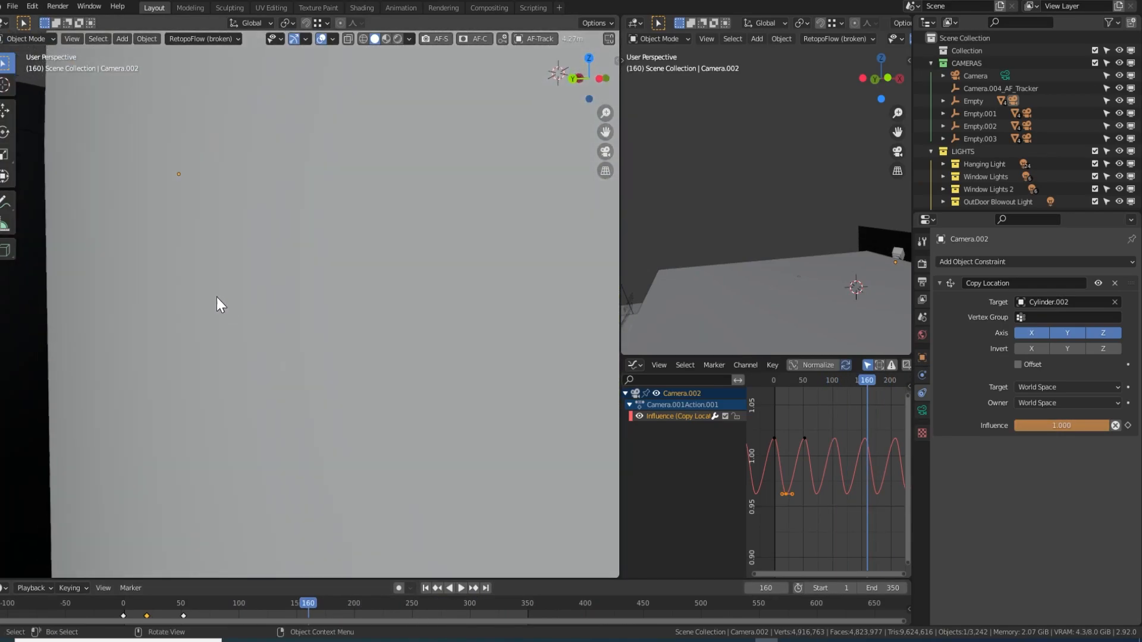
scroll(188, 215, "up", 3)
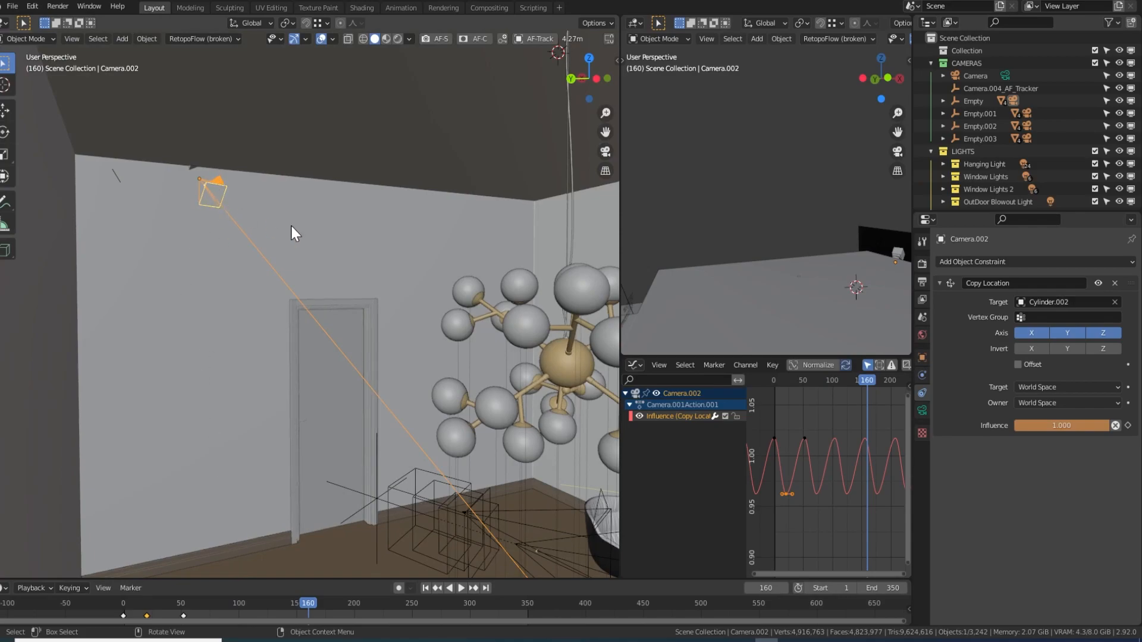
middle_click_drag(345, 265, 376, 269)
- Return to the camera view, scrub and play the motion again up to frame 213, and leave the camera view
key("KP_0")
left_click_drag(257, 597, 164, 598)
key("space")
left_click_drag(300, 597, 369, 588)
key("space")
middle_click_drag(307, 376, 204, 329)
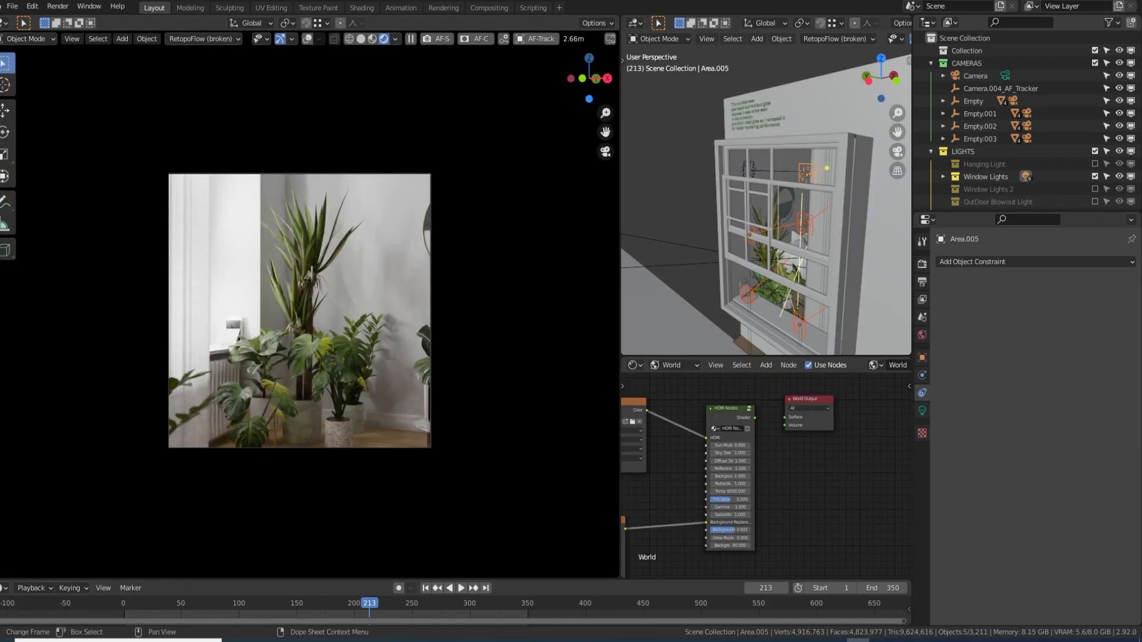
left_click(755, 172)
middle_click_drag(773, 223, 807, 177)
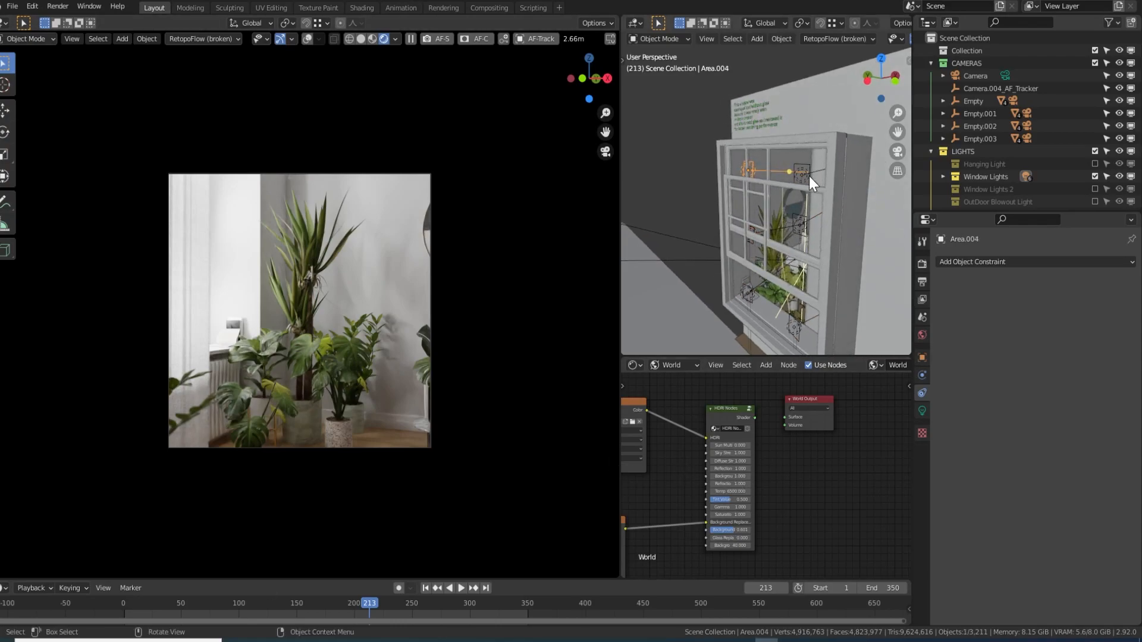
key("ctrl+z")
middle_click_drag(857, 238, 807, 240)
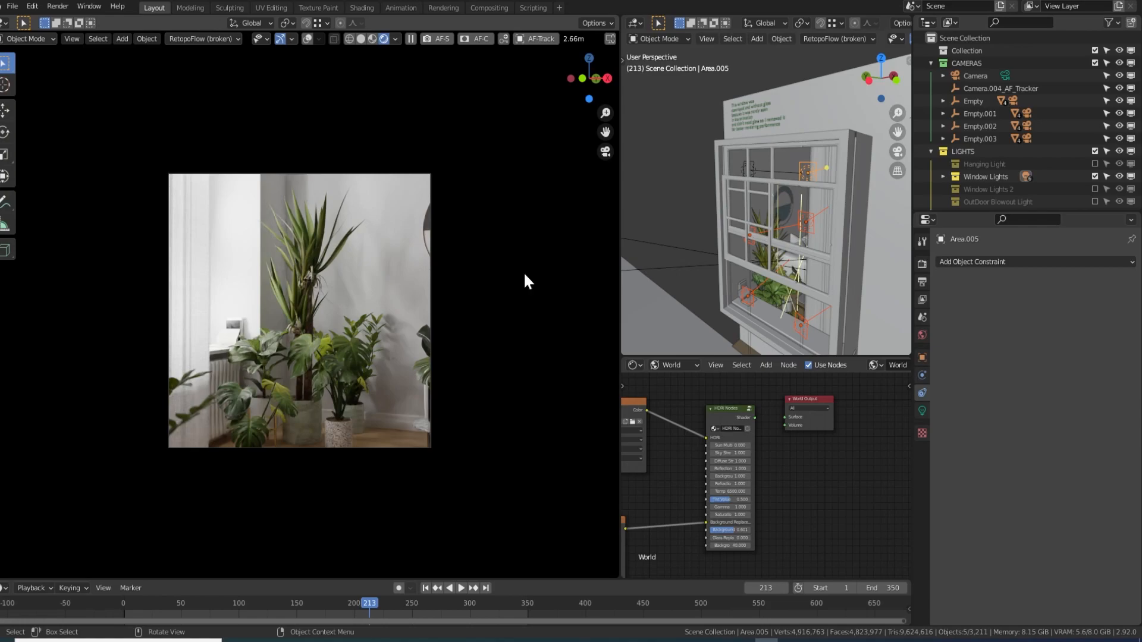
- Raise the five selected window area lights along Z above the window, and limit the render region to the wall beside the plants
middle_click_drag(787, 265, 736, 233)
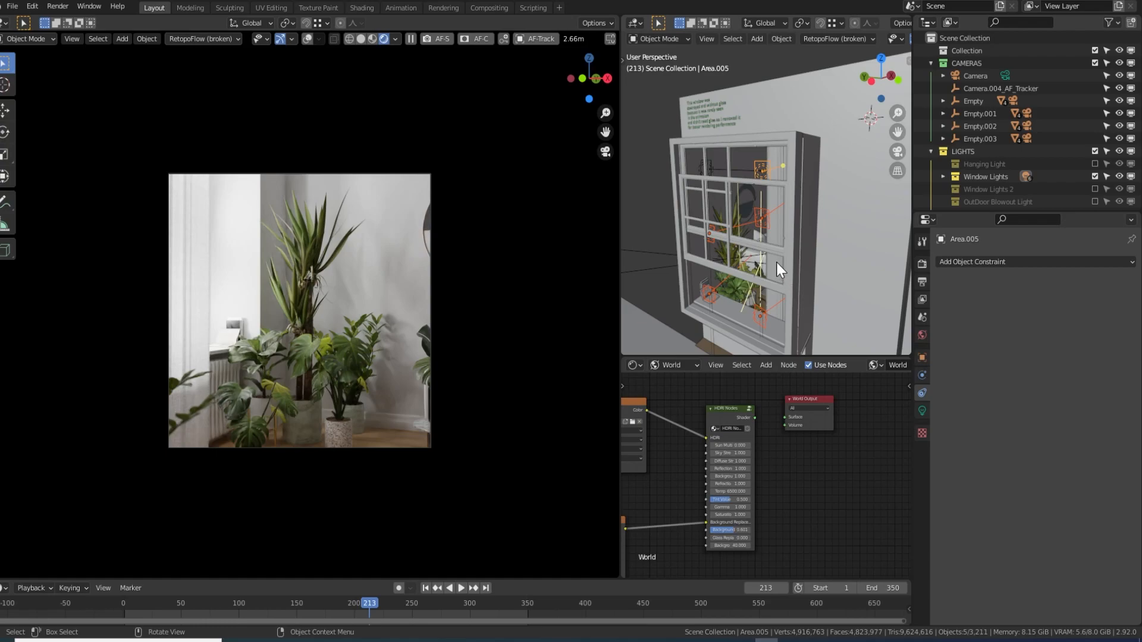
middle_click_drag(765, 246, 770, 285)
key("g")
key("z")
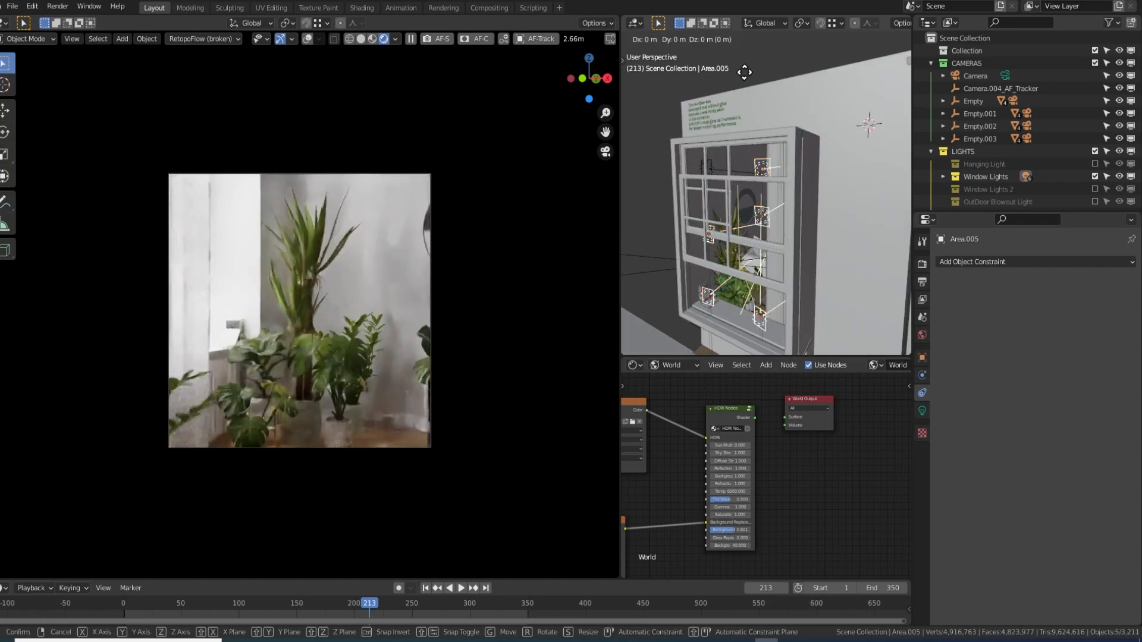
left_click(747, 74)
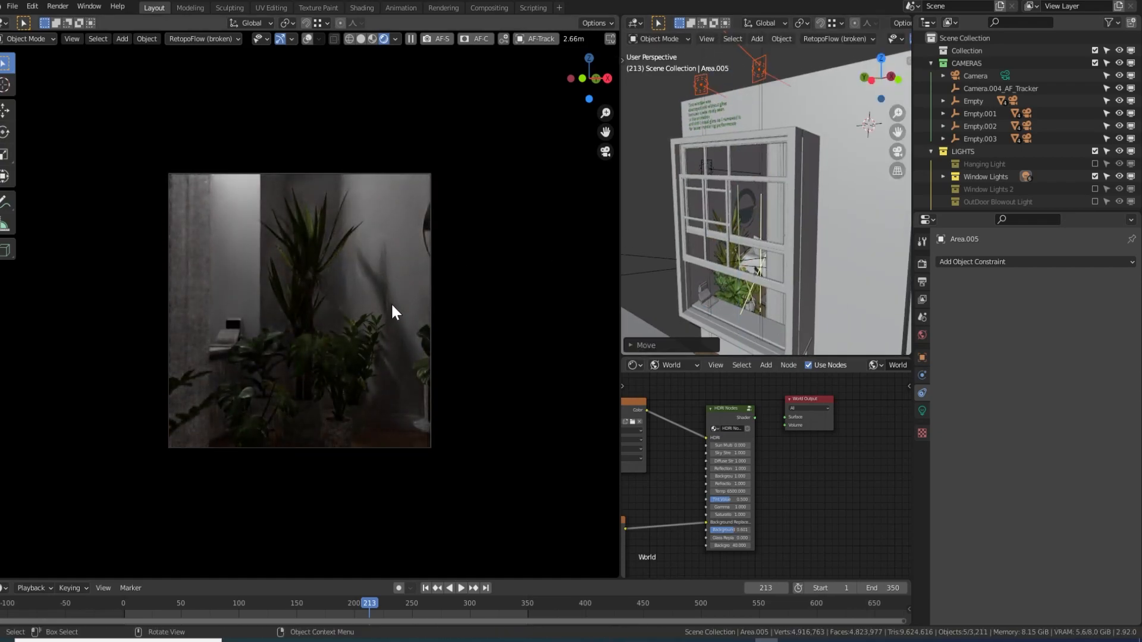
key("ctrl+b")
mouse_move(341, 211)
left_mouse_down()
mouse_move(416, 327)
mouse_move(428, 325)
left_mouse_up()
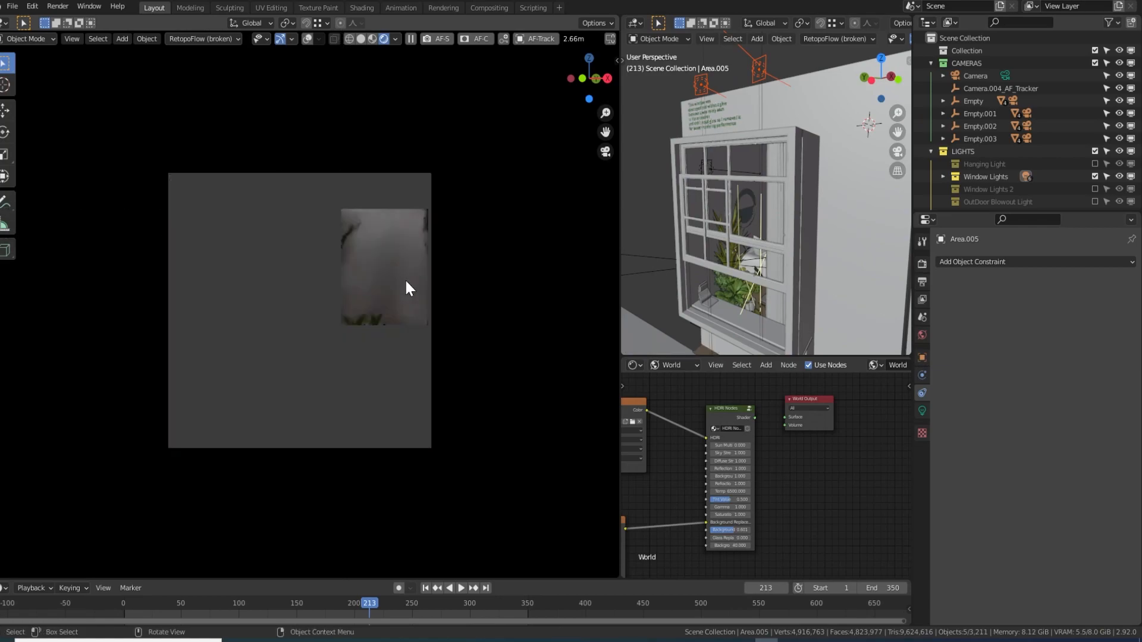
- Select Area.005 above the window and move it down along Z into the window opening
left_click(762, 70)
mouse_move(763, 67)
middle_mouse_down()
mouse_move(806, 116)
mouse_move(793, 131)
mouse_move(778, 63)
middle_mouse_up()
left_click(777, 58)
key("g")
key("z")
left_click(773, 231)
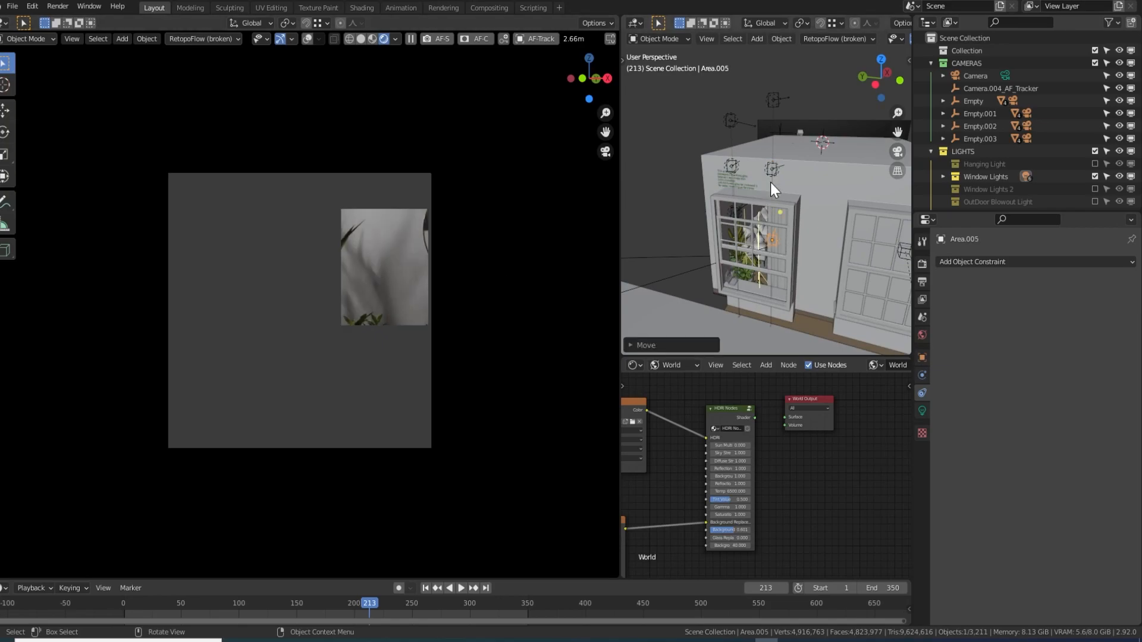
- Move Area.002 down along Z by about 2.2 m into the window opening and examine the wall shadows
left_click(730, 119)
key("g")
key("z")
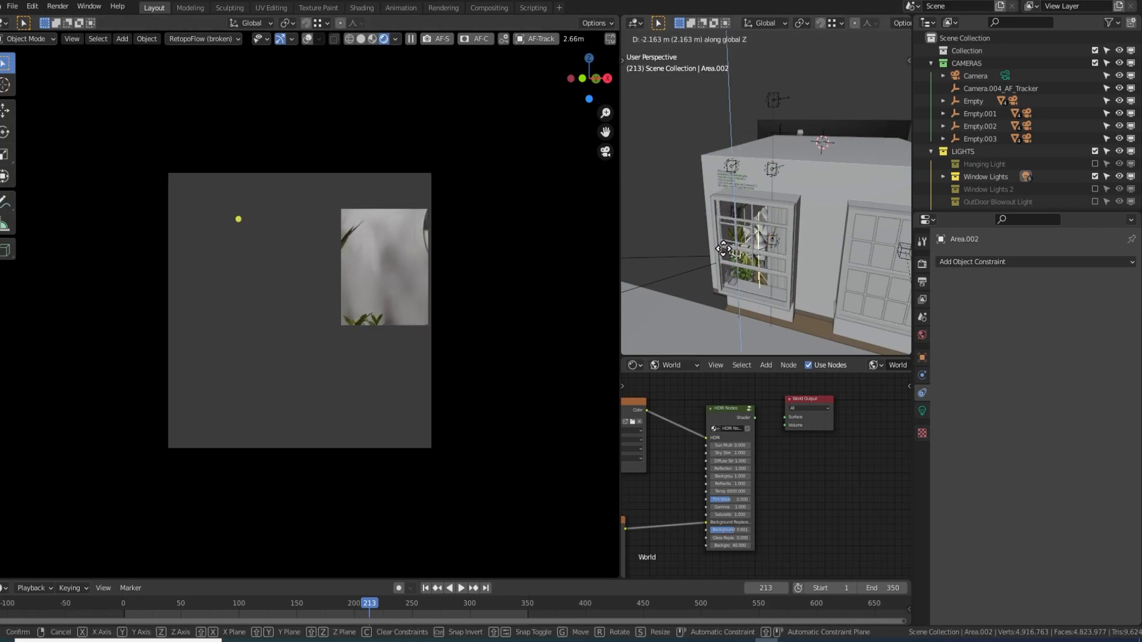
left_click(738, 248)
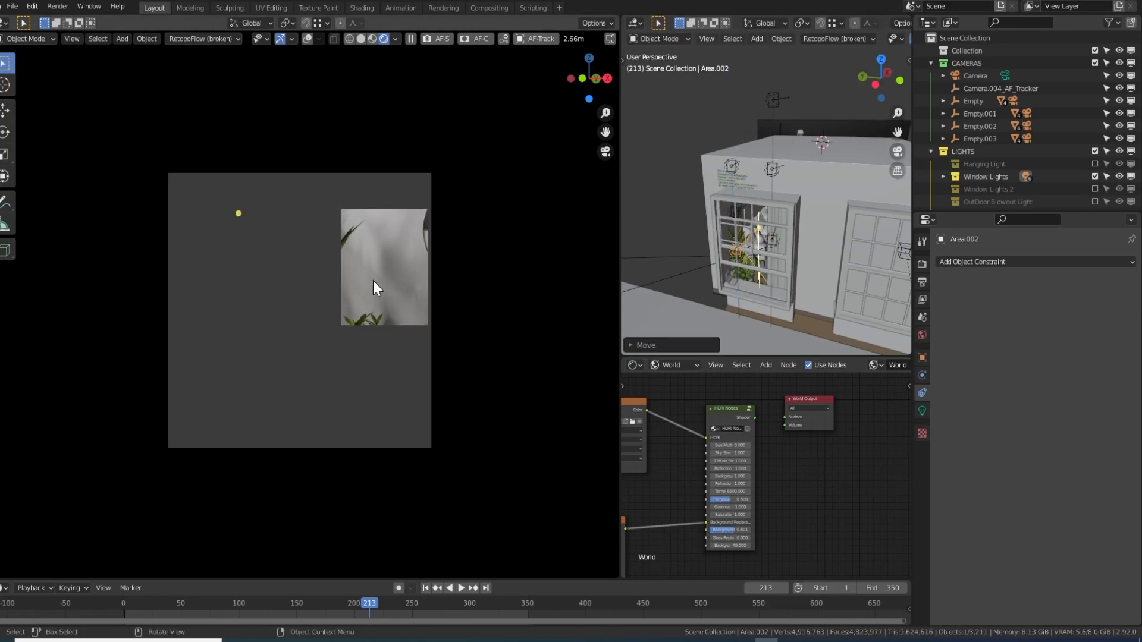
scroll(362, 281, "up", 3)
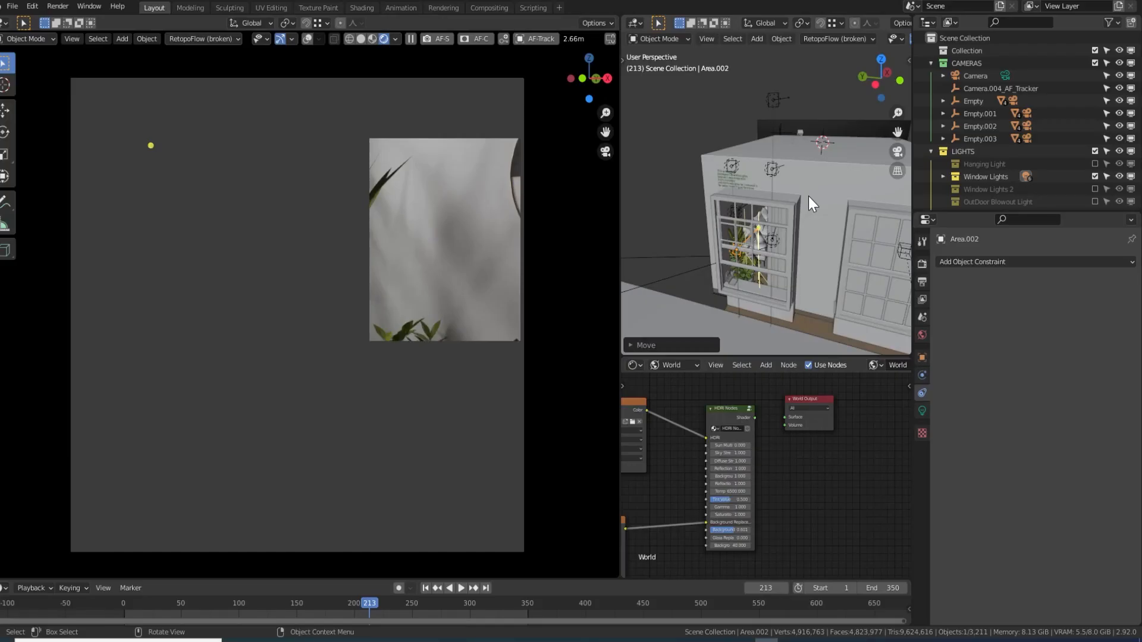
- Select the remaining three area lights above the window and move them down along Z by about 2.2 m into the opening
left_click(773, 168)
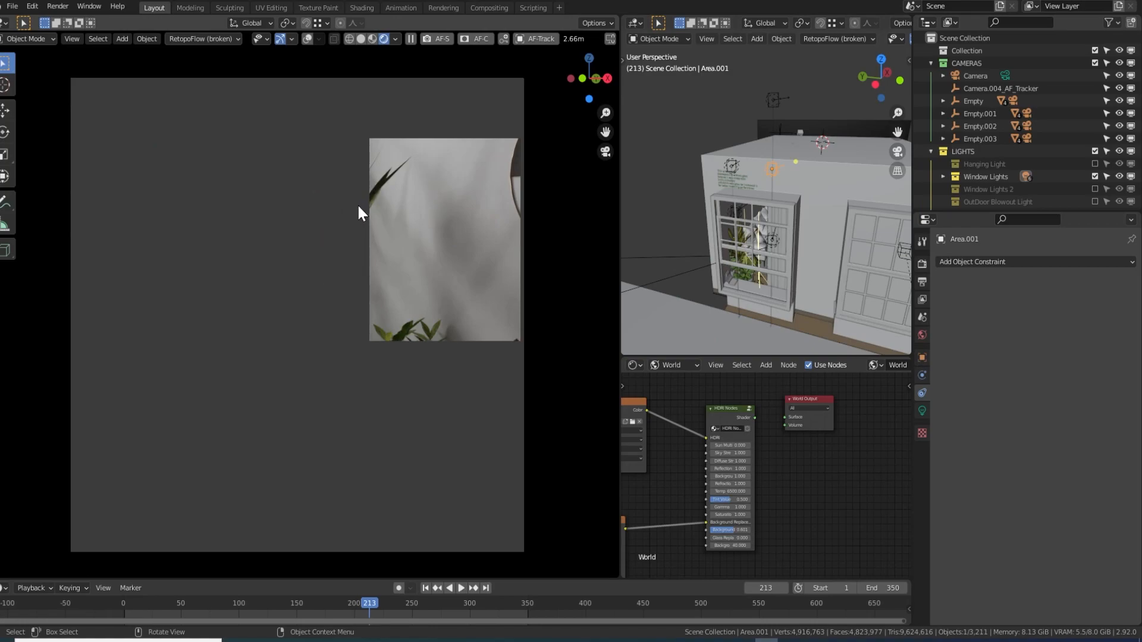
middle_click_drag(850, 237, 740, 198)
left_click(706, 117, "shift")
left_click(758, 158, "shift")
key("g")
key("z")
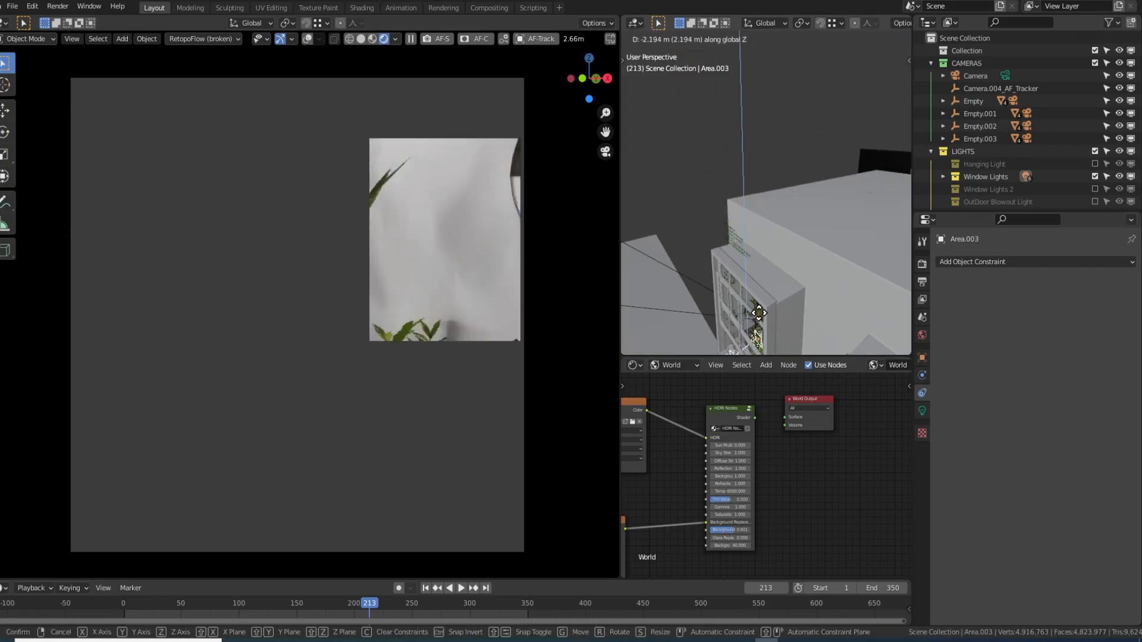
left_click(766, 321)
middle_click_drag(766, 322, 847, 220)
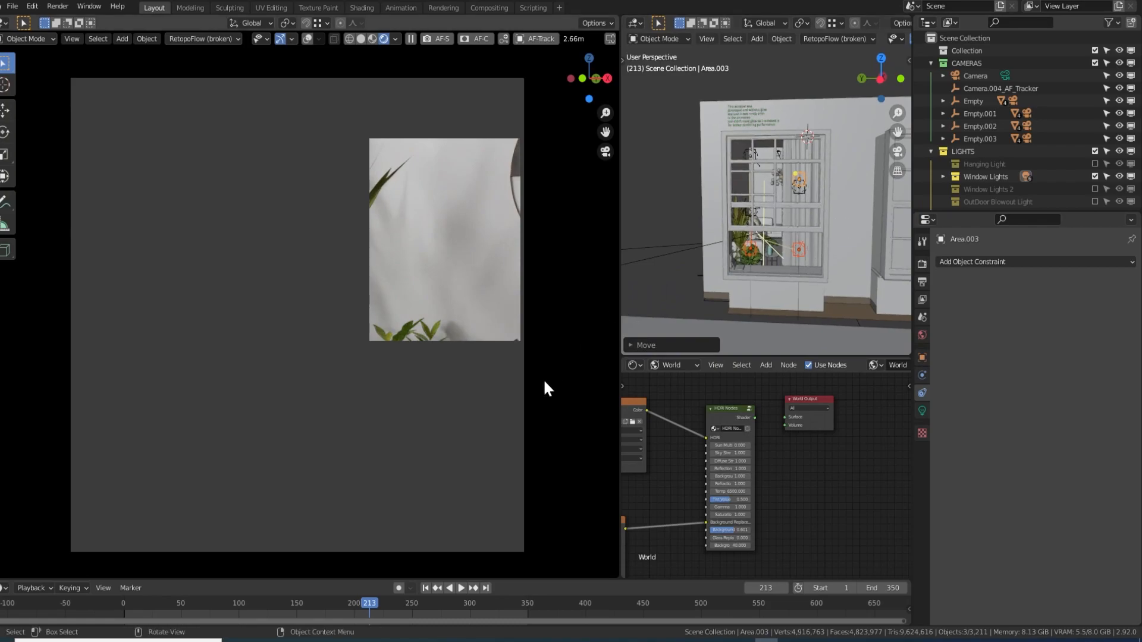
- Set the render region around the potted plants and lower wall, and move Area.005 up along Z near the window's upper edge
key("ctrl+b")
left_click_drag(514, 300, 328, 507)
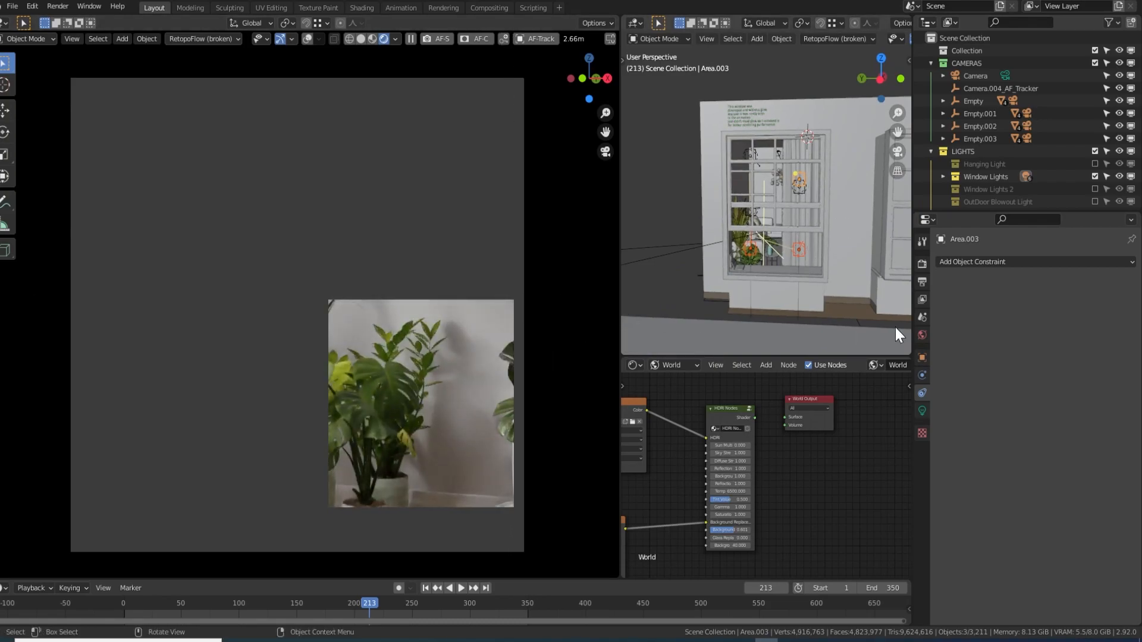
middle_click_drag(872, 242, 737, 208)
left_click(737, 209)
key("g")
key("z")
left_click(735, 186)
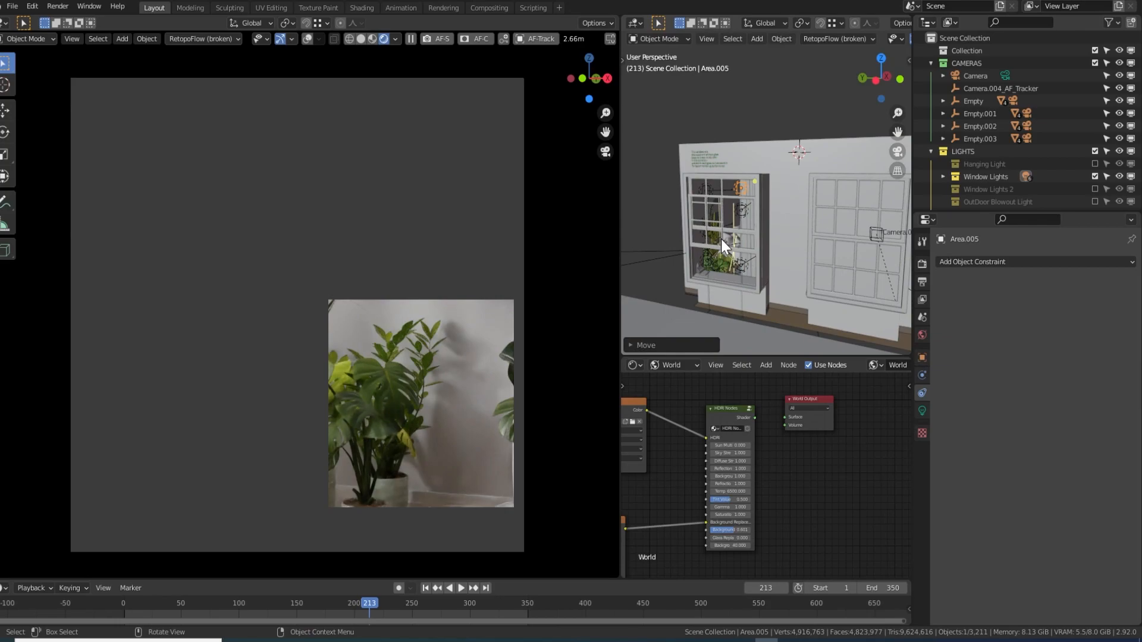
scroll(712, 219, "up", 2)
middle_click_drag(684, 201, 740, 215)
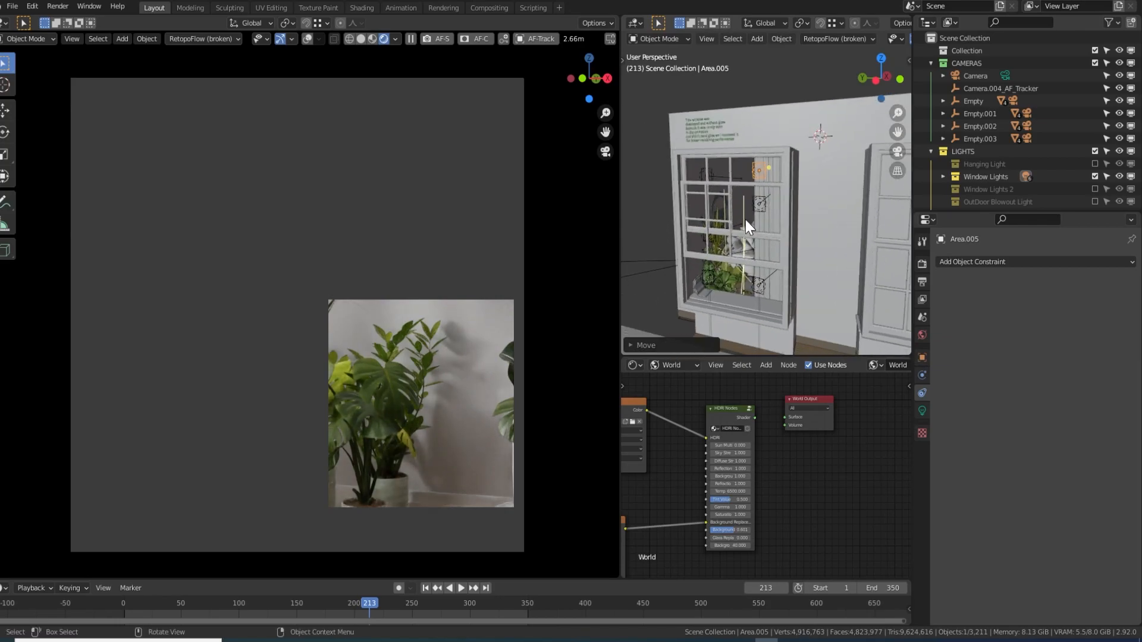
scroll(754, 211, "up", 3)
scroll(754, 211, "down", 4)
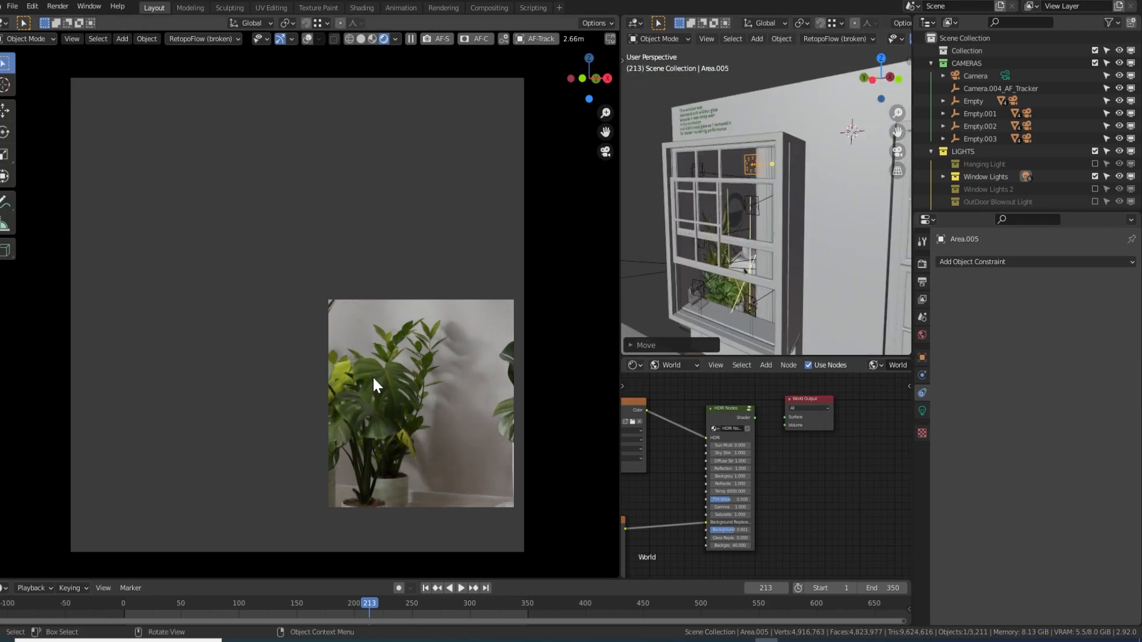
- Expand the render region to the whole camera frame and move Area.003 slightly down in the window
scroll(372, 376, "down", 2)
key("ctrl+b")
left_click_drag(483, 500, 28, 41)
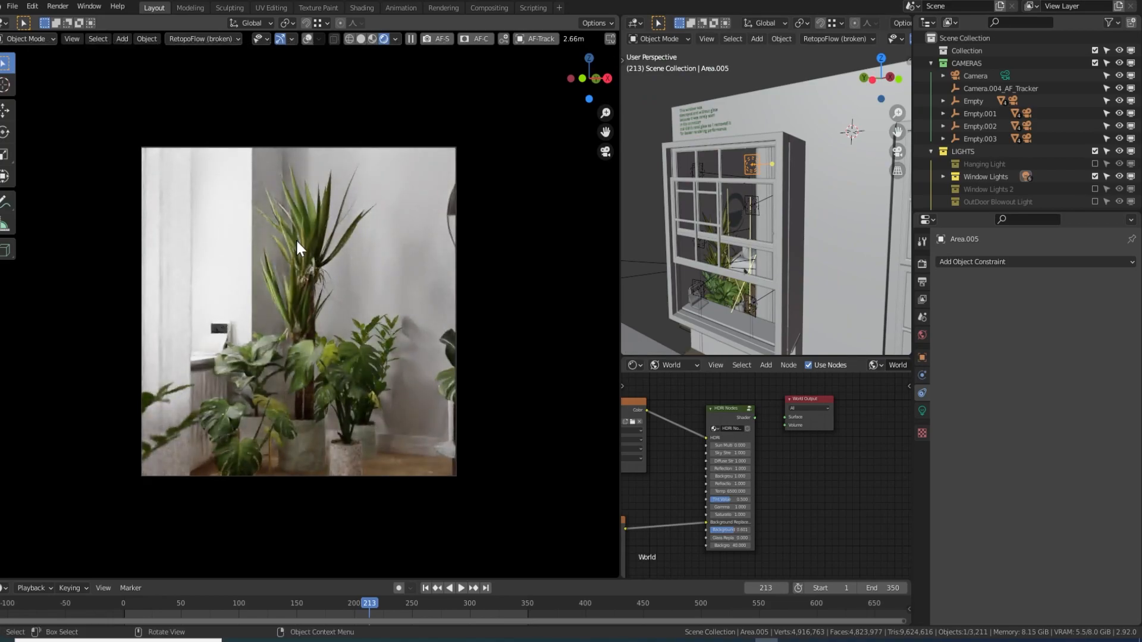
left_click_drag(752, 203, 748, 212)
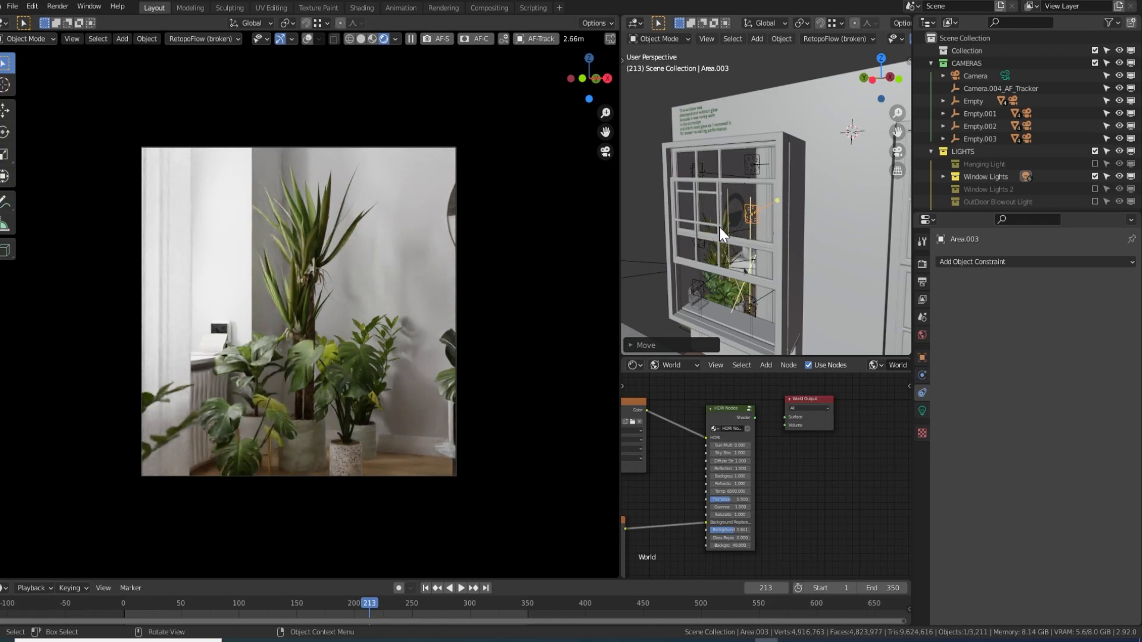
scroll(737, 225, "up", 5)
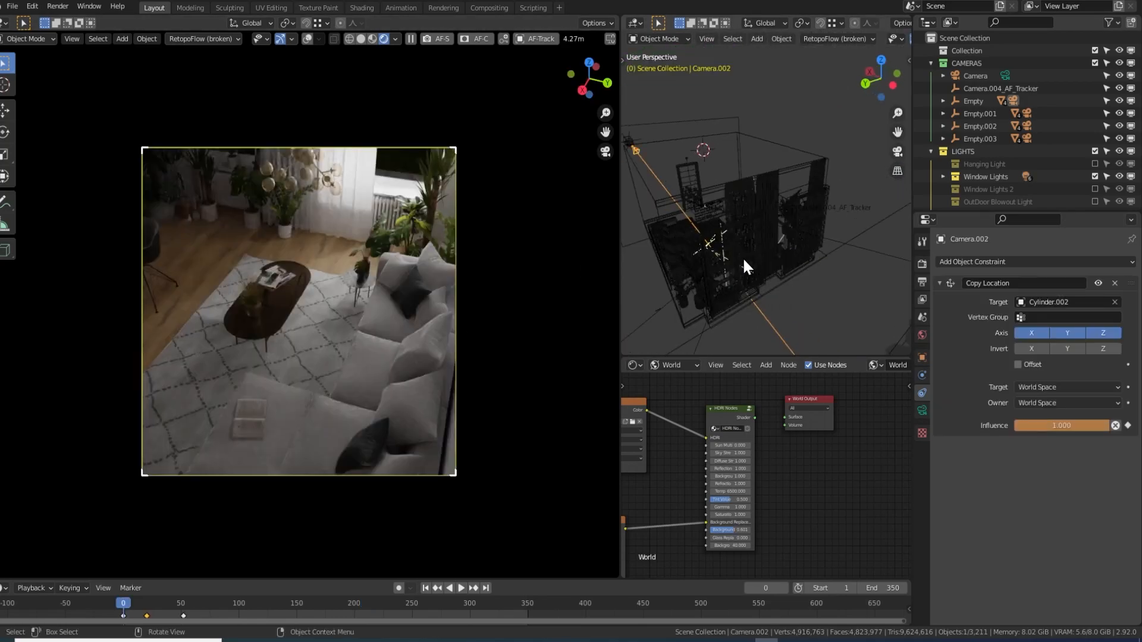
- Select the large window's iMeshh Main Window.001 object and turn on its Camera ray visibility
key("grave")
left_click(696, 246)
middle_click_drag(696, 246, 788, 169, "shift")
left_click(783, 198)
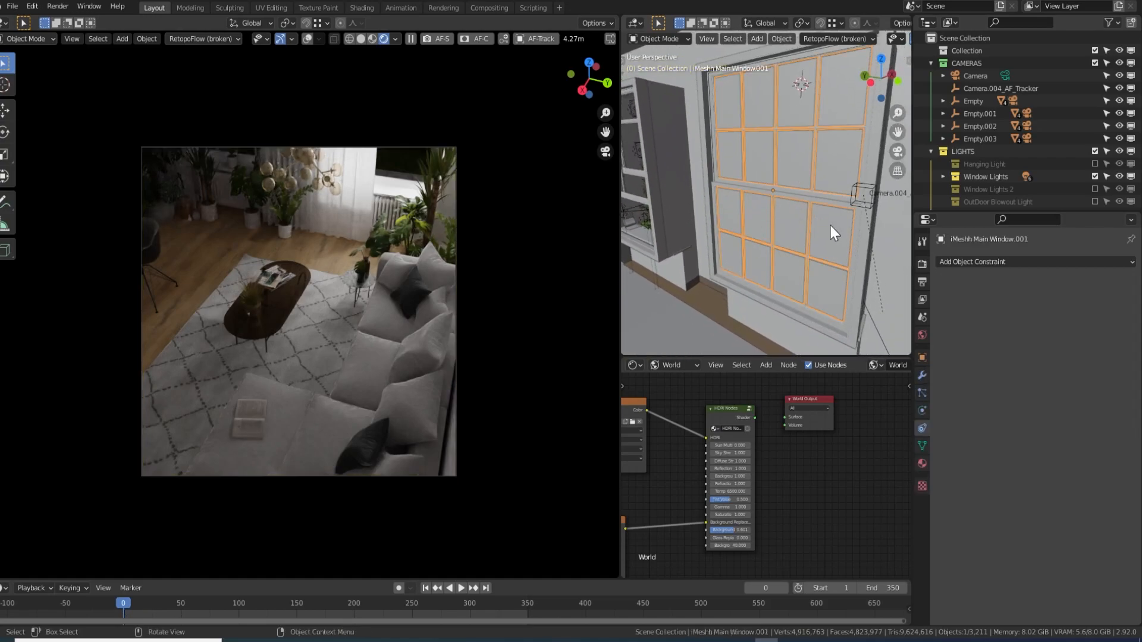
left_click(923, 358)
scroll(981, 512, "down", 3)
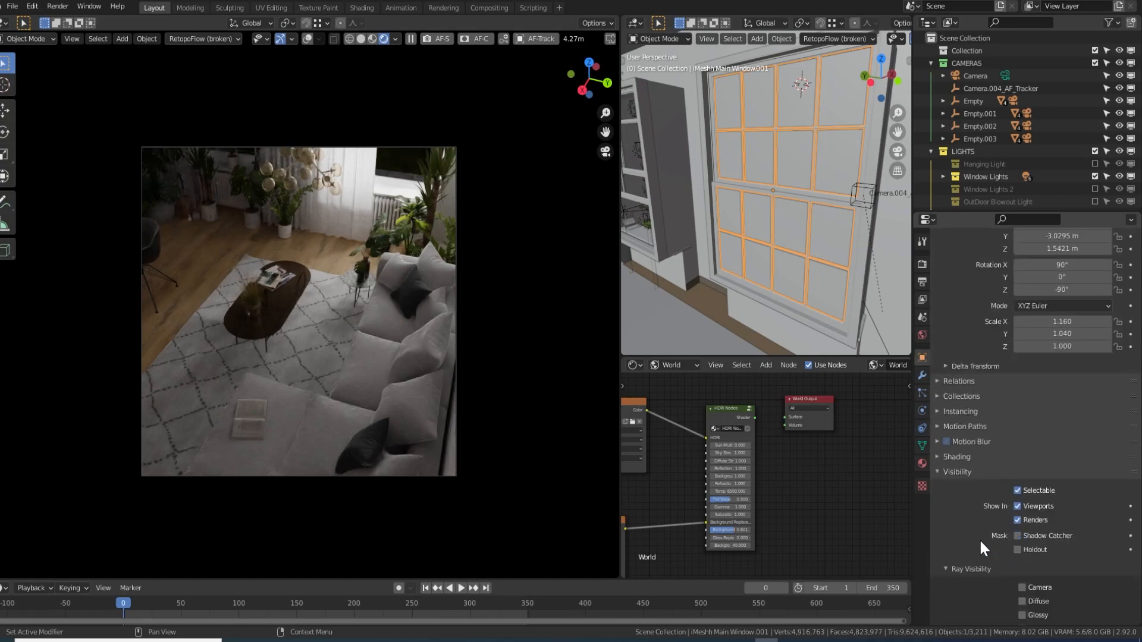
scroll(980, 541, "down", 4)
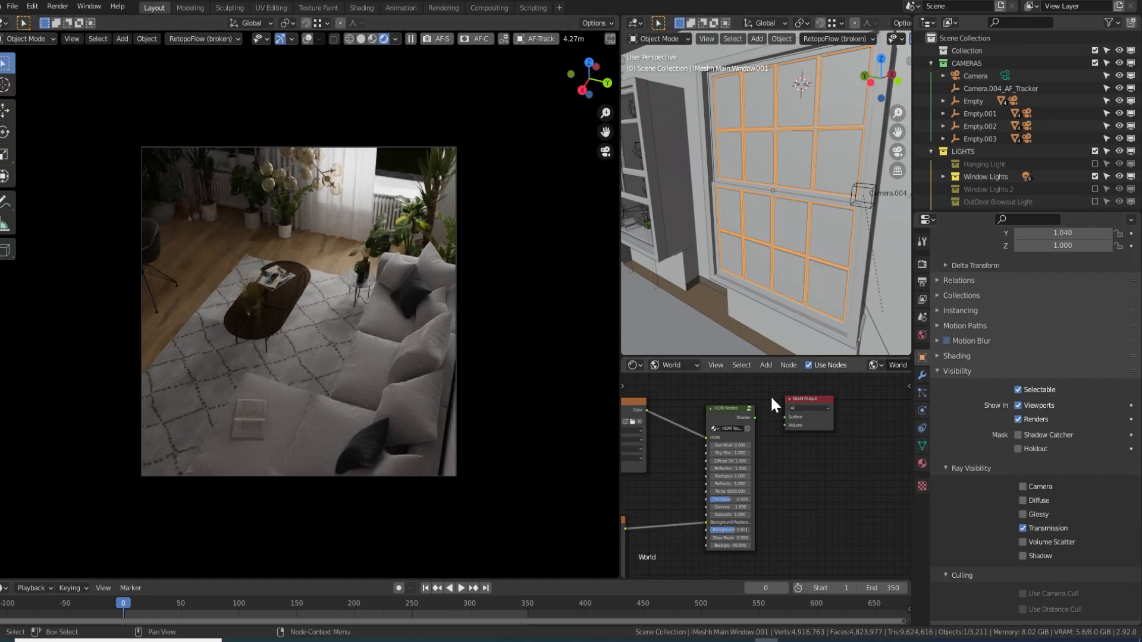
left_click(1023, 487)
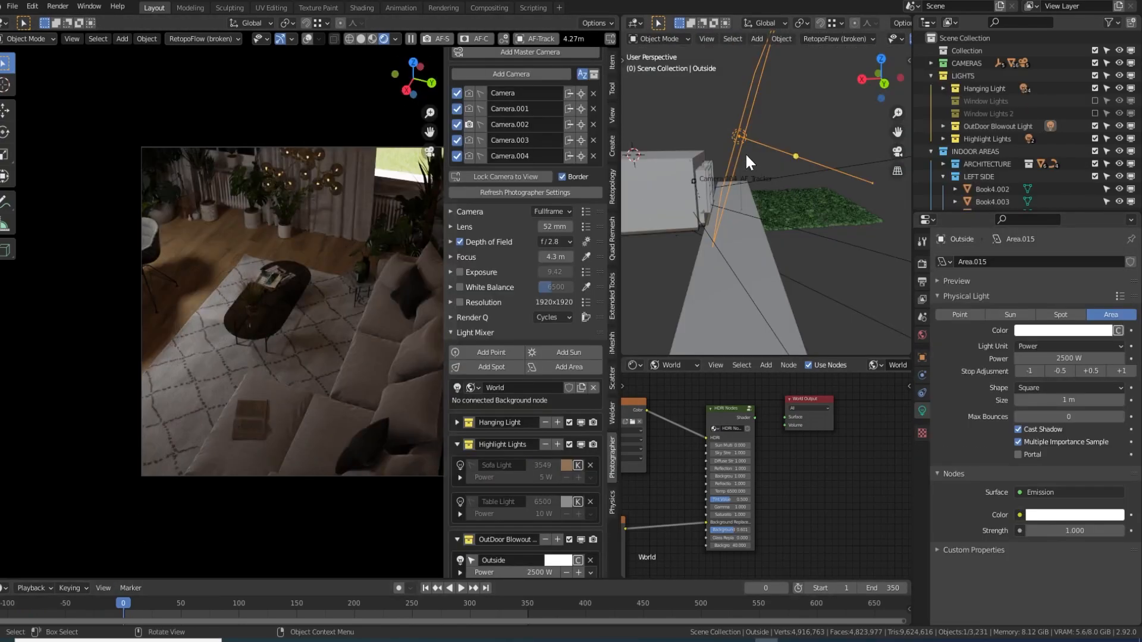
- Raise the Outside area light's power to 3535.5 W and disable the OutDoor Blowout Light collection
middle_click_drag(747, 155, 754, 146)
left_click(457, 444)
scroll(465, 440, "down", 2)
left_click(558, 430)
left_click(458, 430)
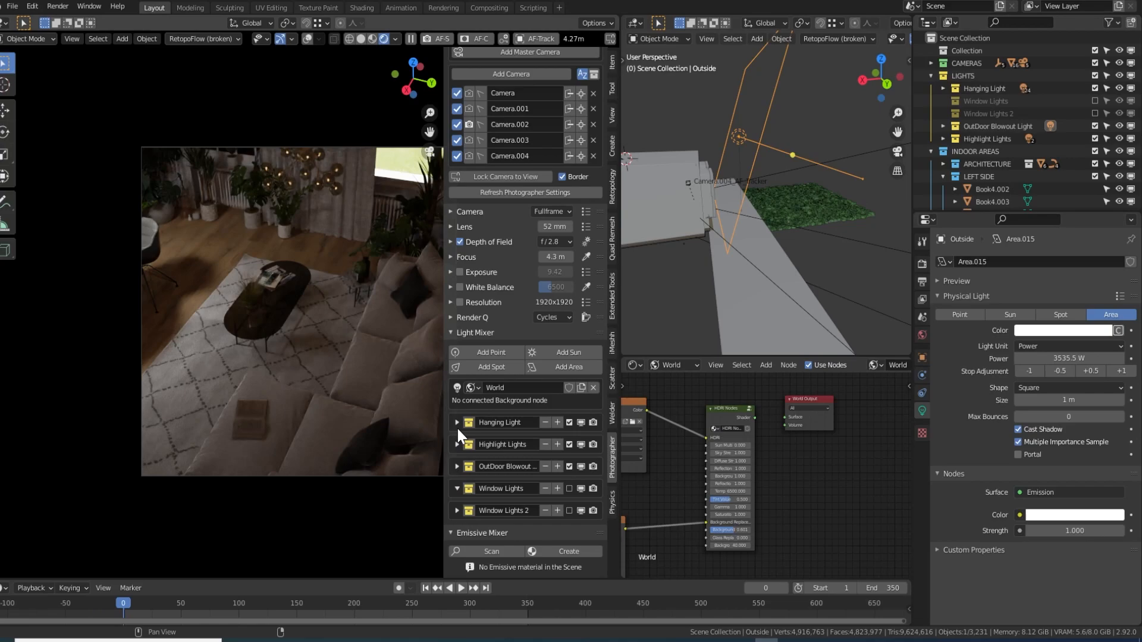
left_click(569, 467)
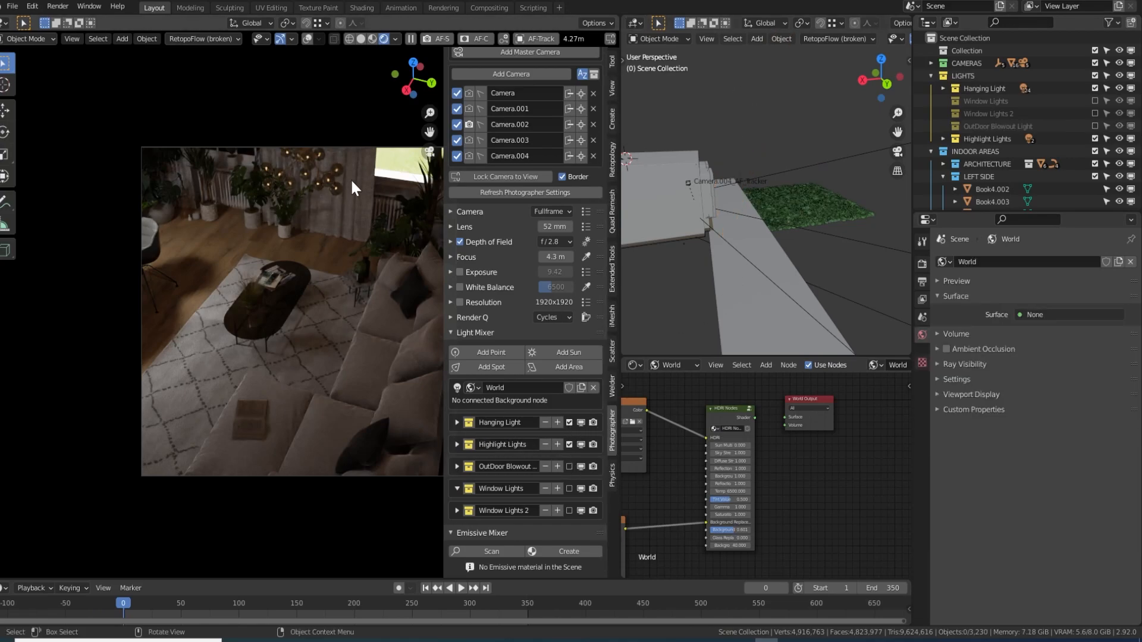
- Enable the OutDoor Blowout Light collection, then hide and unhide its Outside area light in the viewports
left_click(569, 466)
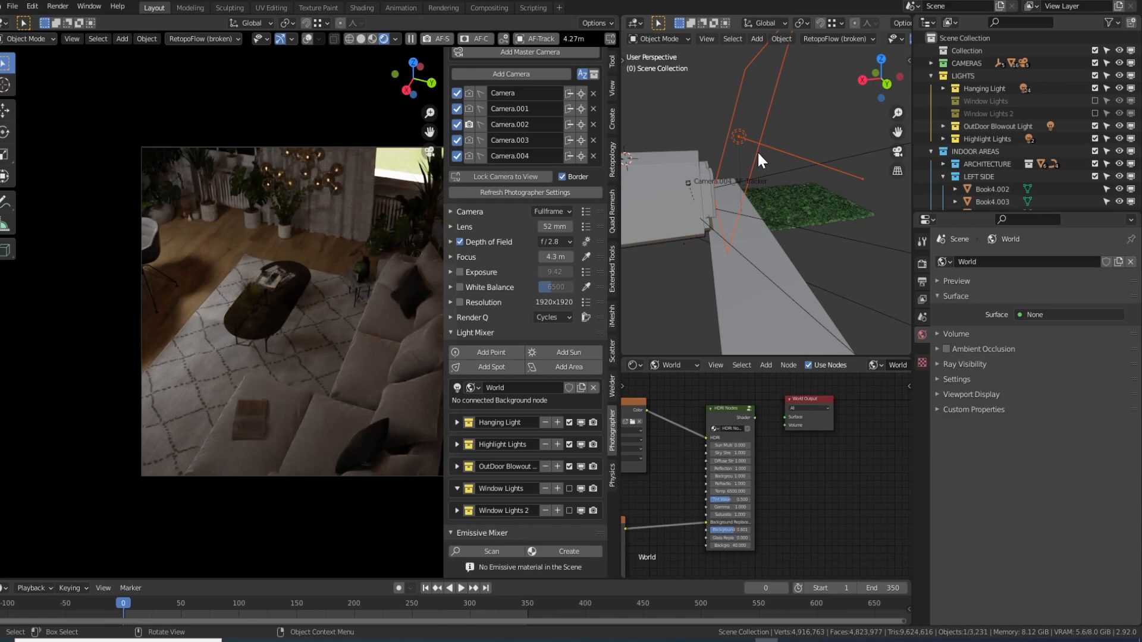
left_click(738, 137)
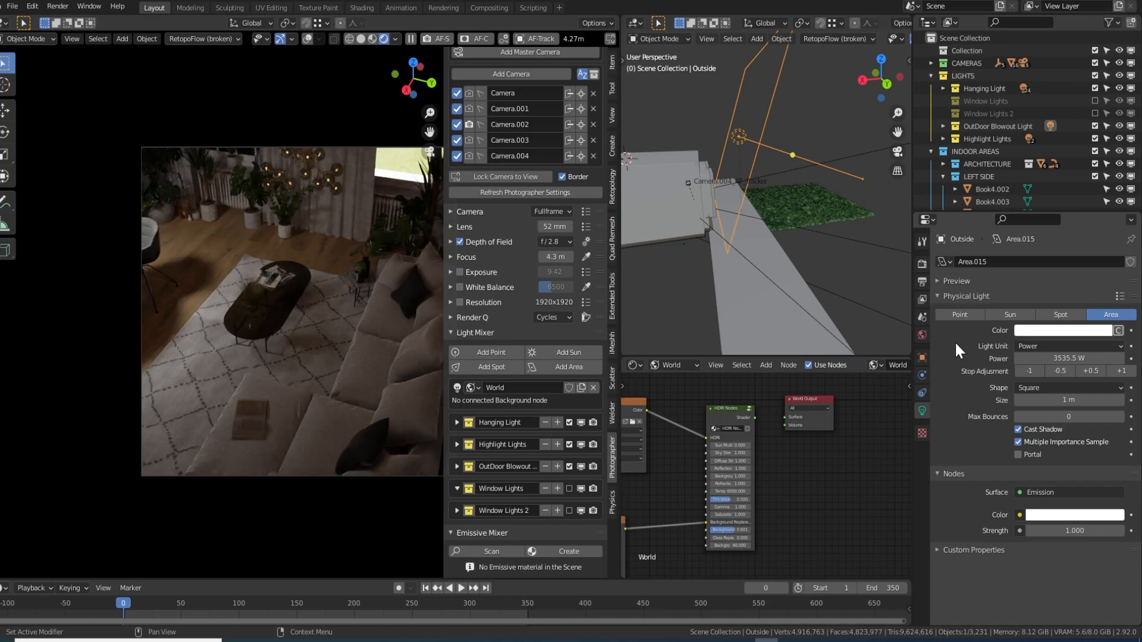
left_click(942, 126)
left_click(1119, 139)
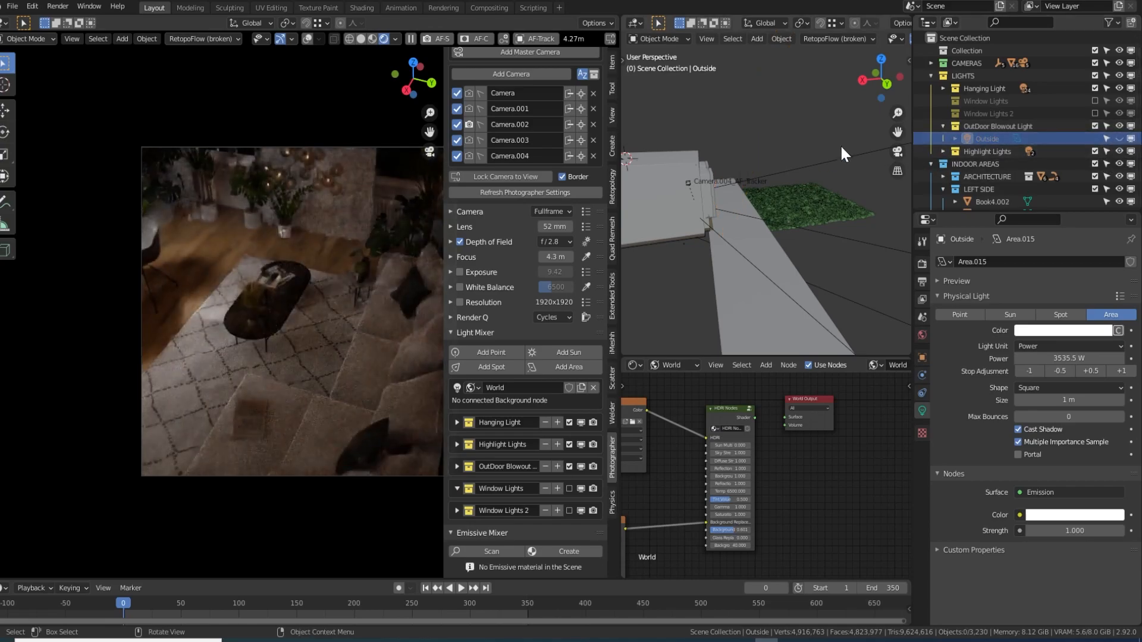
key("alt+h")
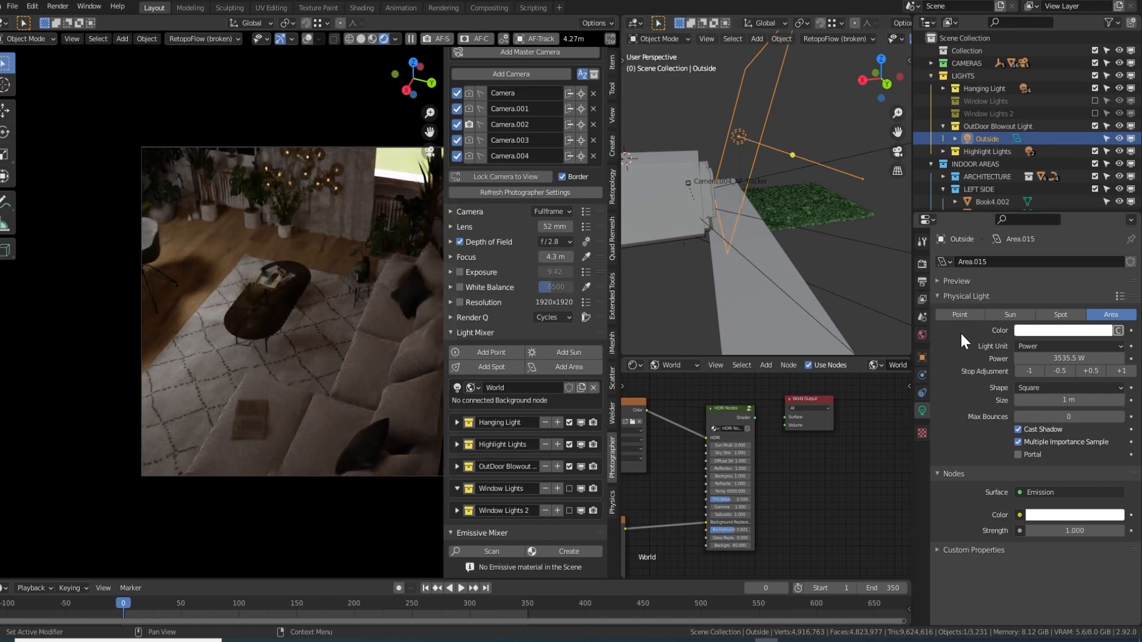
- Set the Outside area light's power to 0 W and reselect the light
left_click(1065, 359)
type("0")
key("Return")
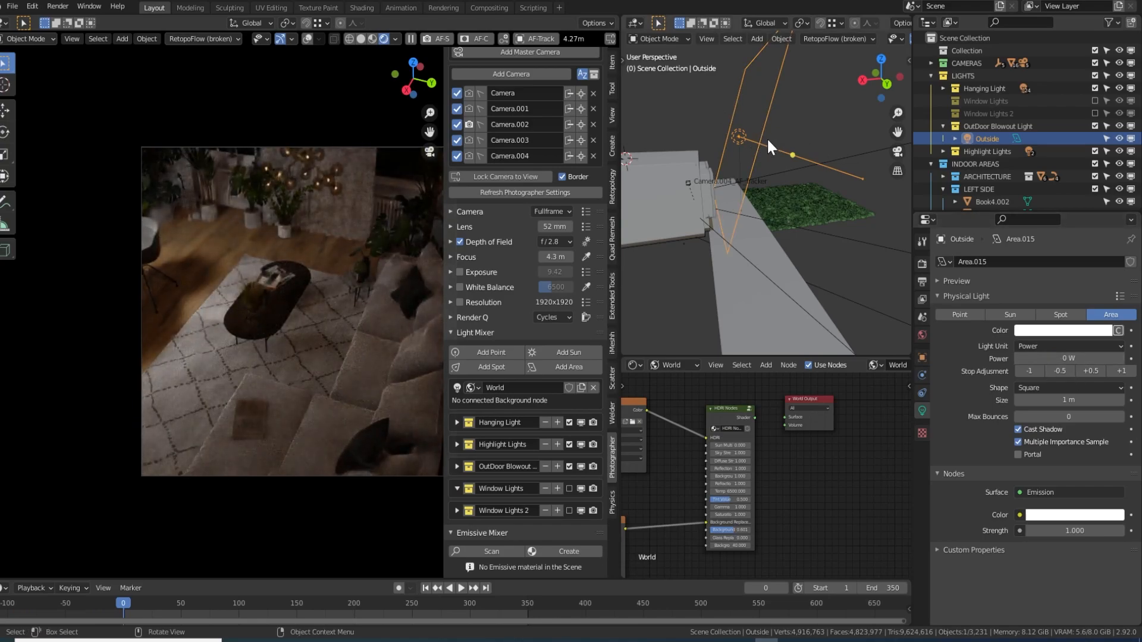
key("alt+a")
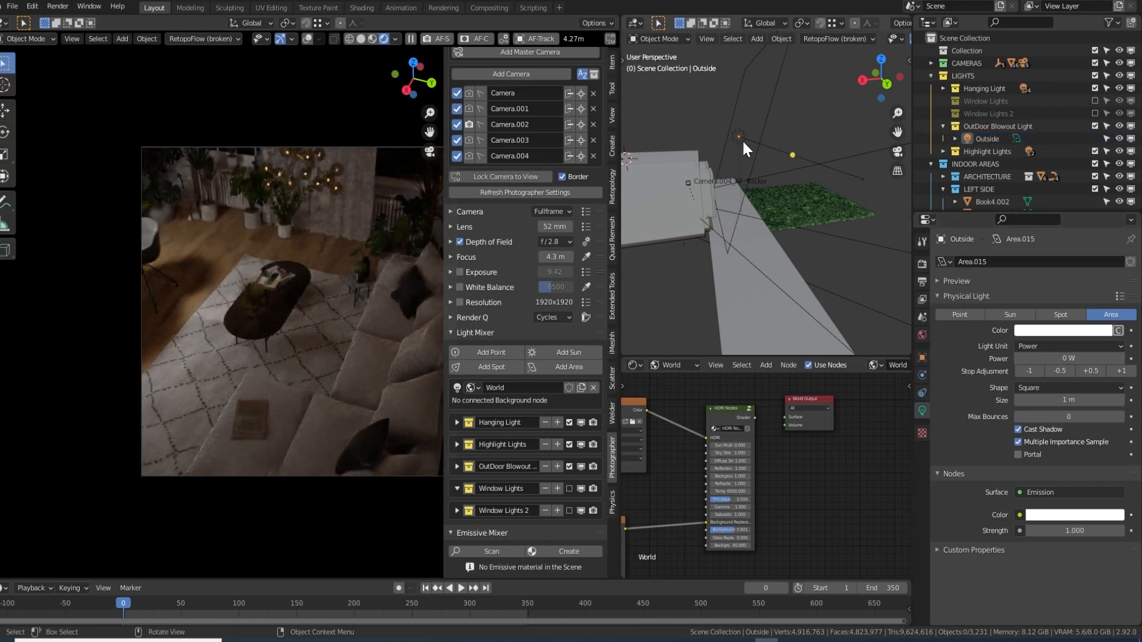
left_click(742, 141)
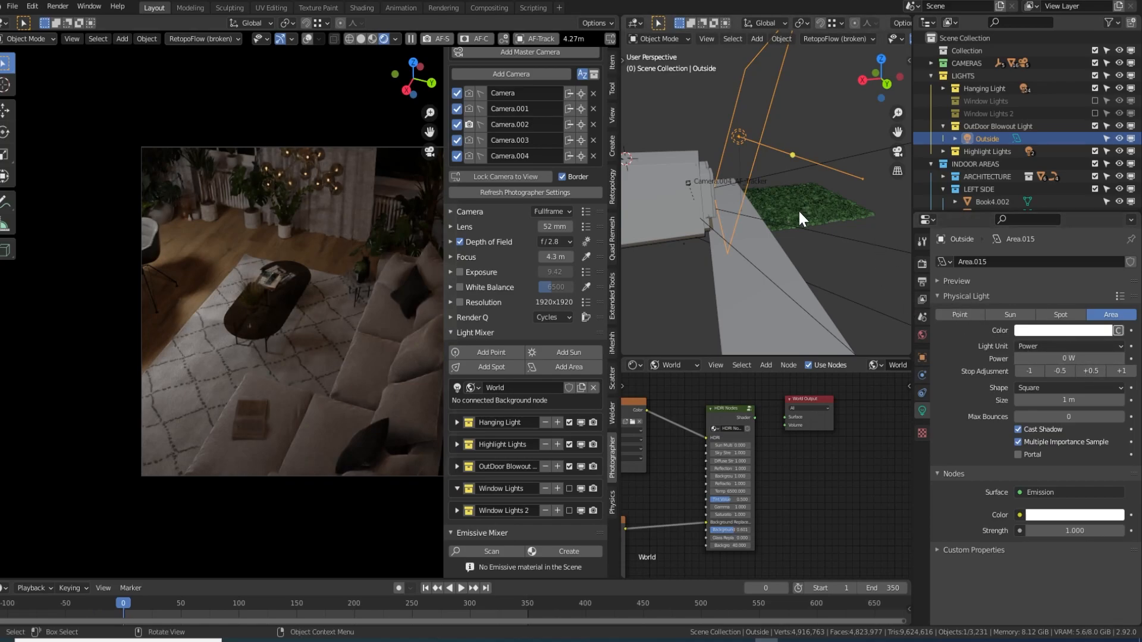
- Undo the power change on the Outside area light
key("ctrl+z")
key("ctrl+shift+z")
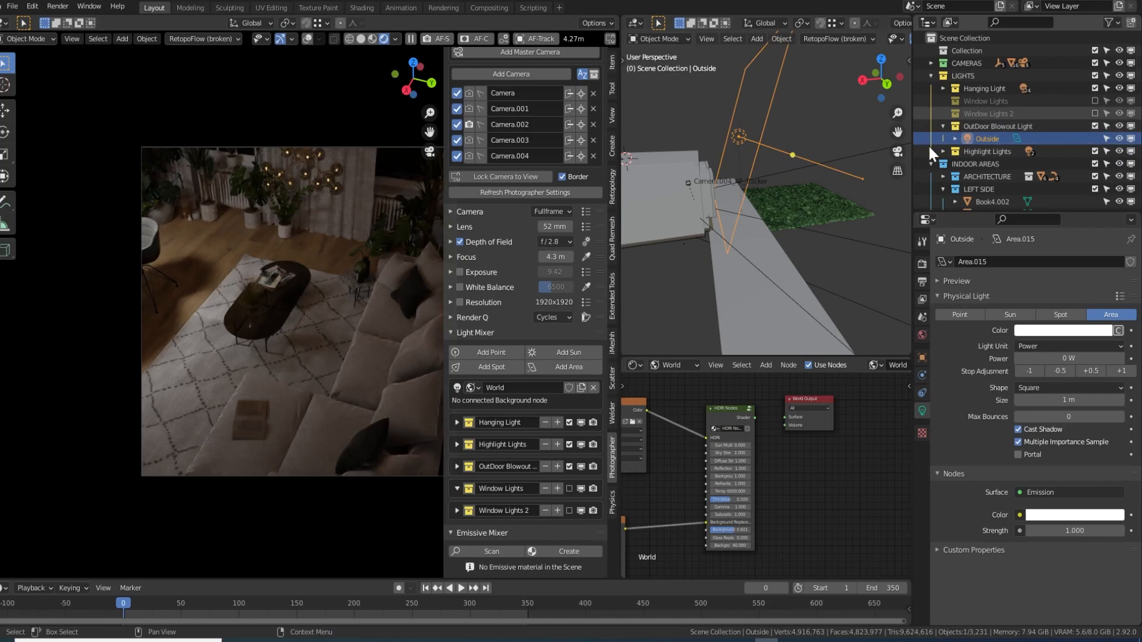
key("ctrl+z")
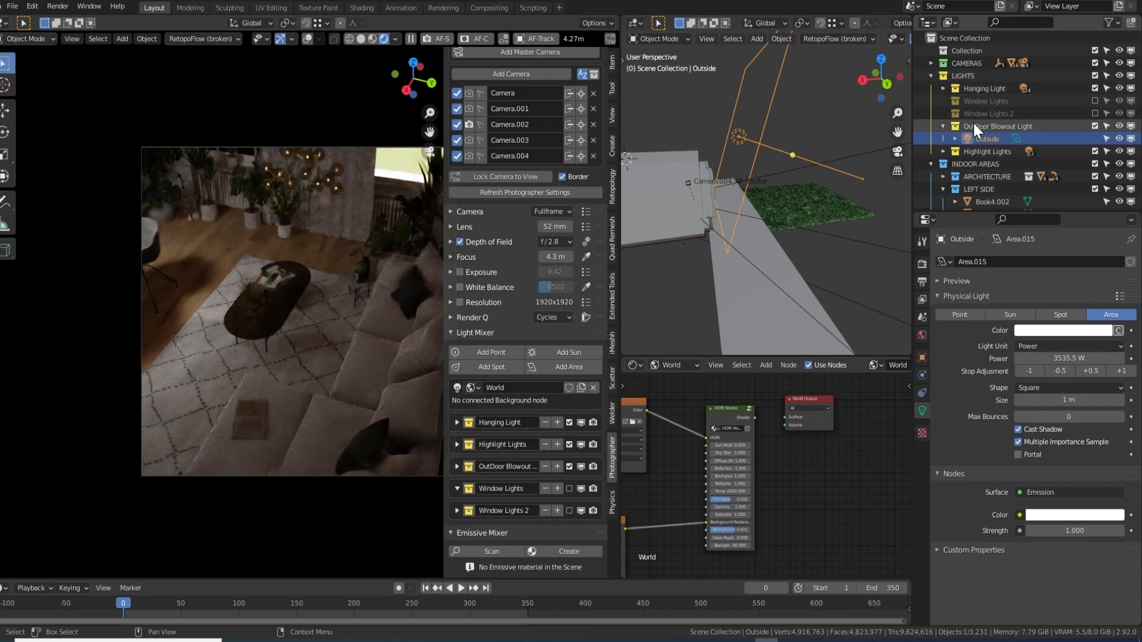
- Switch the OutDoor Blowout Light collection off and on again, and expand the ARCHITECTURE collection
left_click(1095, 126)
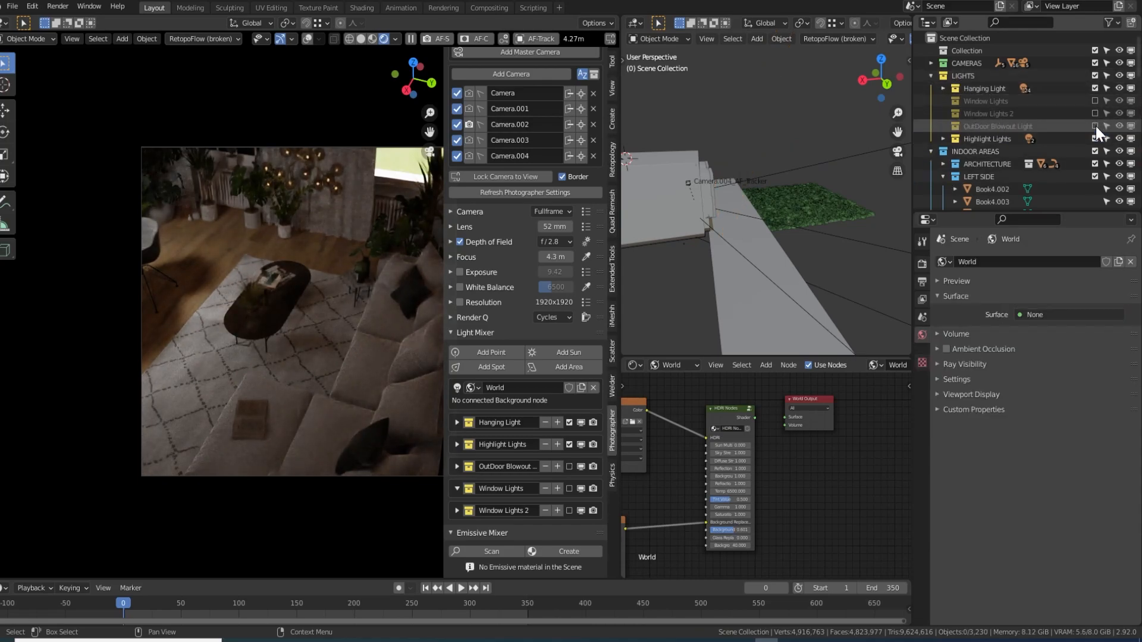
left_click(1095, 126)
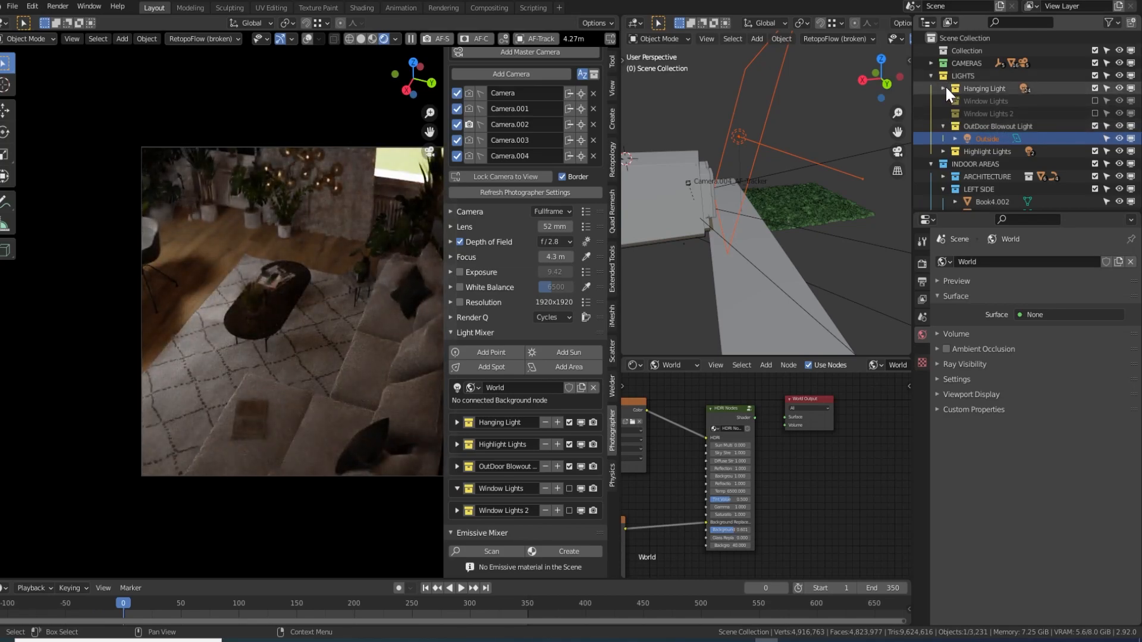
scroll(964, 149, "down", 2)
left_click(943, 151)
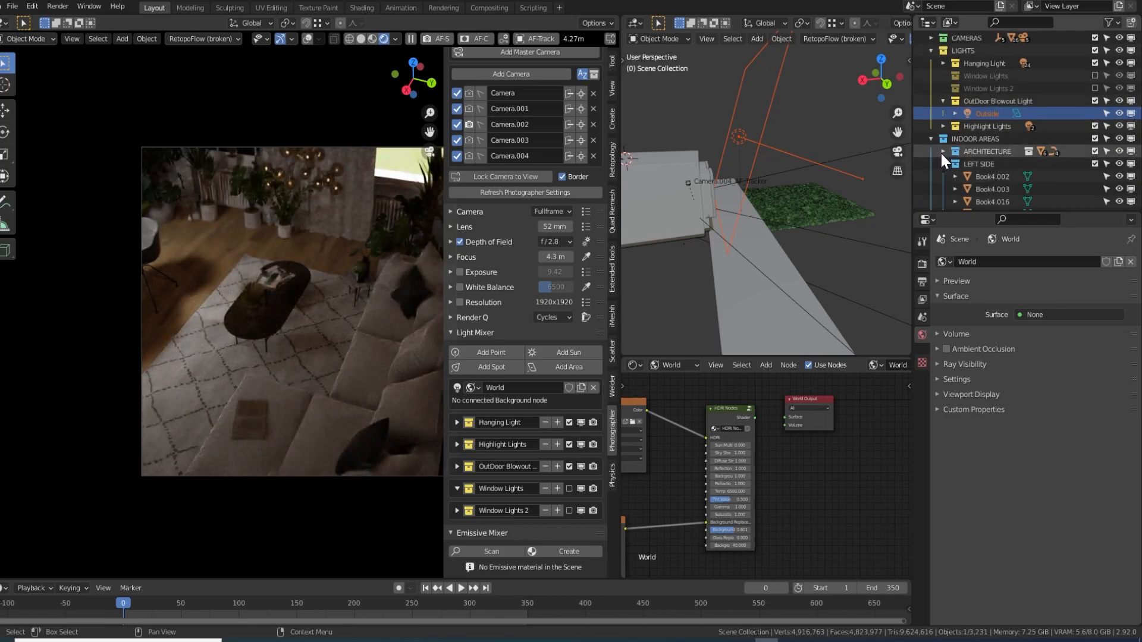
scroll(958, 155, "down", 4)
scroll(960, 151, "up", 5)
- Enable the Window Lights 2 and Window Lights collections while viewing the window from outside
mouse_move(759, 201)
middle_mouse_down()
mouse_move(704, 202)
mouse_move(812, 216)
mouse_move(739, 204)
mouse_move(704, 214)
mouse_move(747, 200)
middle_mouse_up()
scroll(704, 202, "up", 4)
scroll(743, 203, "up", 4)
scroll(702, 221, "up", 2)
scroll(748, 202, "up", 3)
middle_click_drag(751, 275, 759, 239, "shift")
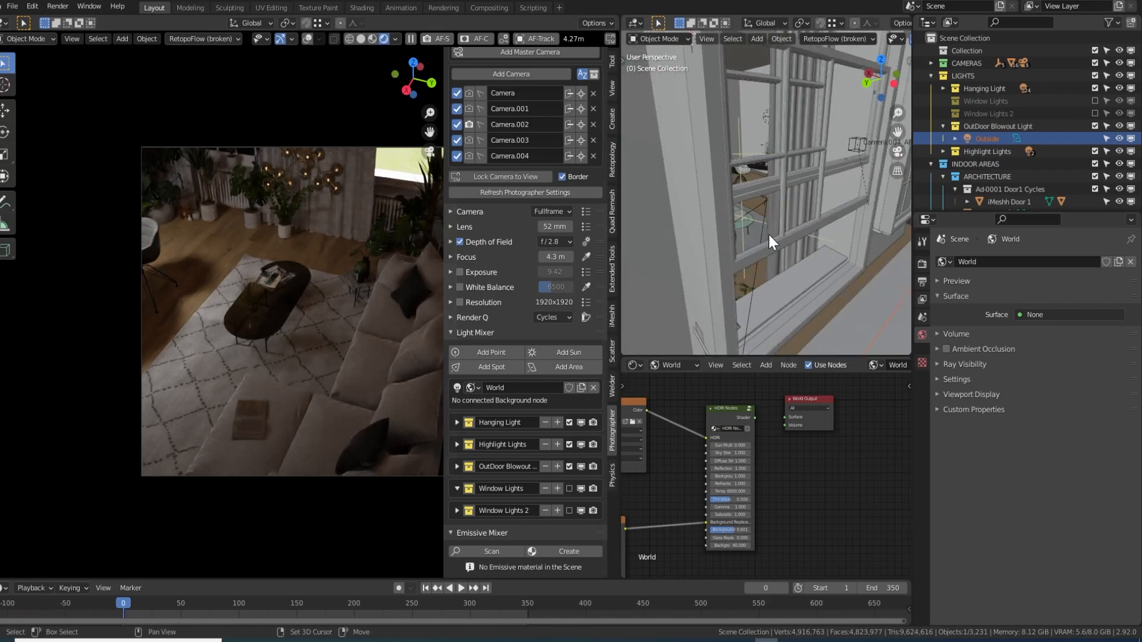
left_click(569, 510)
left_click(568, 488)
- Select the Area.001 light in the window opening and examine how it sits against the frame and curtain
left_click(833, 248)
scroll(833, 248, "up", 2)
middle_click_drag(833, 248, 762, 216, "shift")
scroll(770, 254, "up", 2)
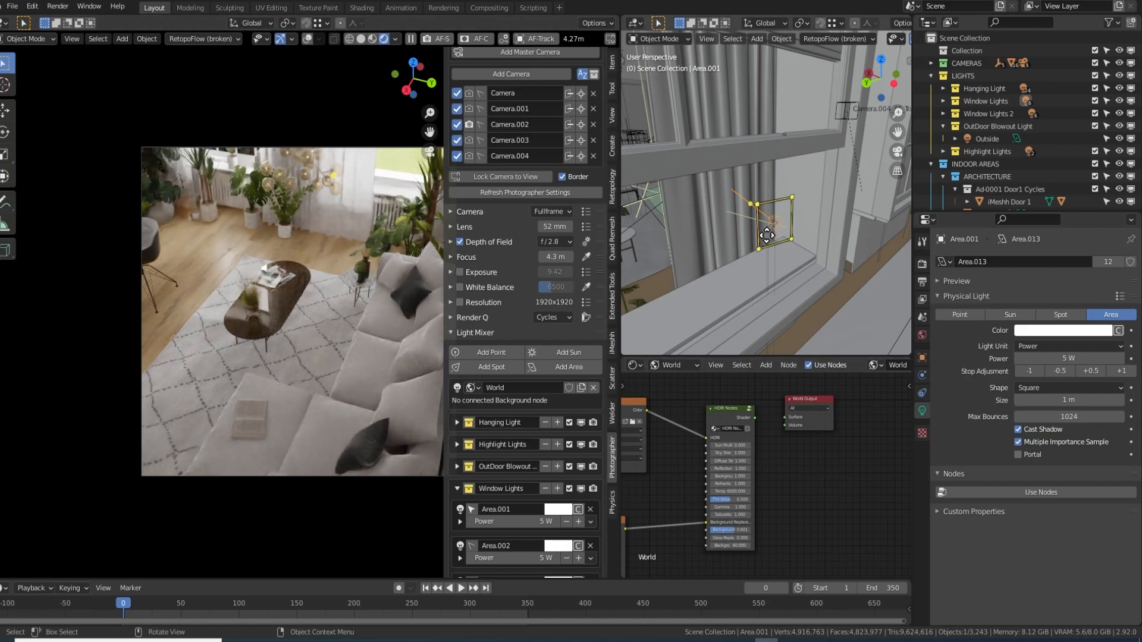
scroll(767, 235, "down", 2)
scroll(483, 516, "down", 2)
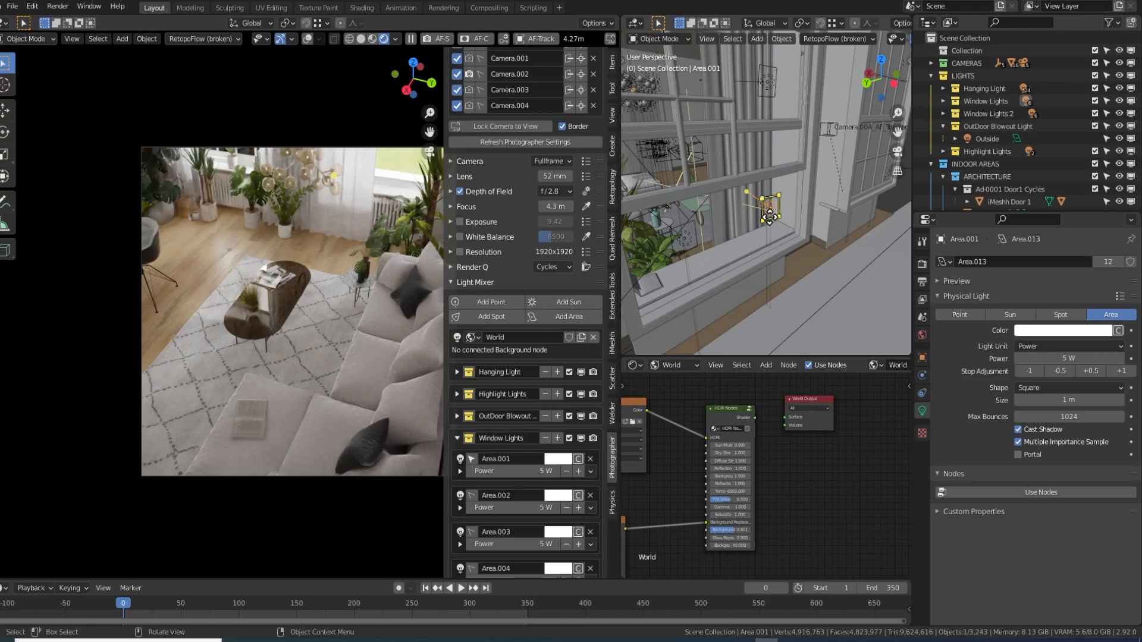
middle_click_drag(789, 212, 777, 215)
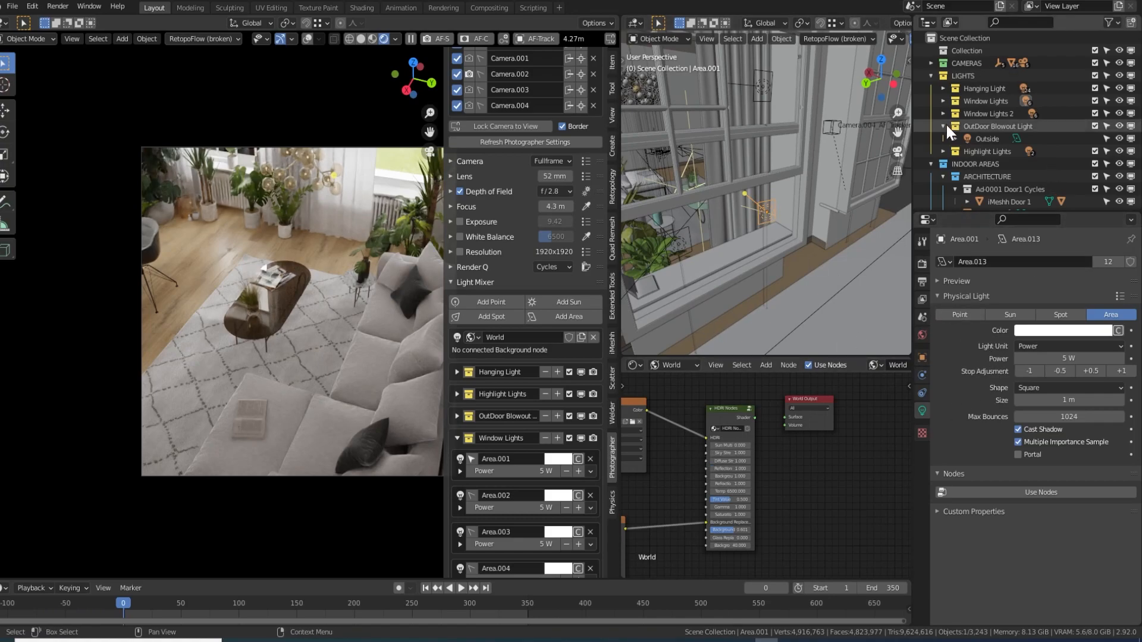
- Collapse the LIGHTS collection and the light mixer's Window Lights group, and look through the scene's collections
left_click(931, 76)
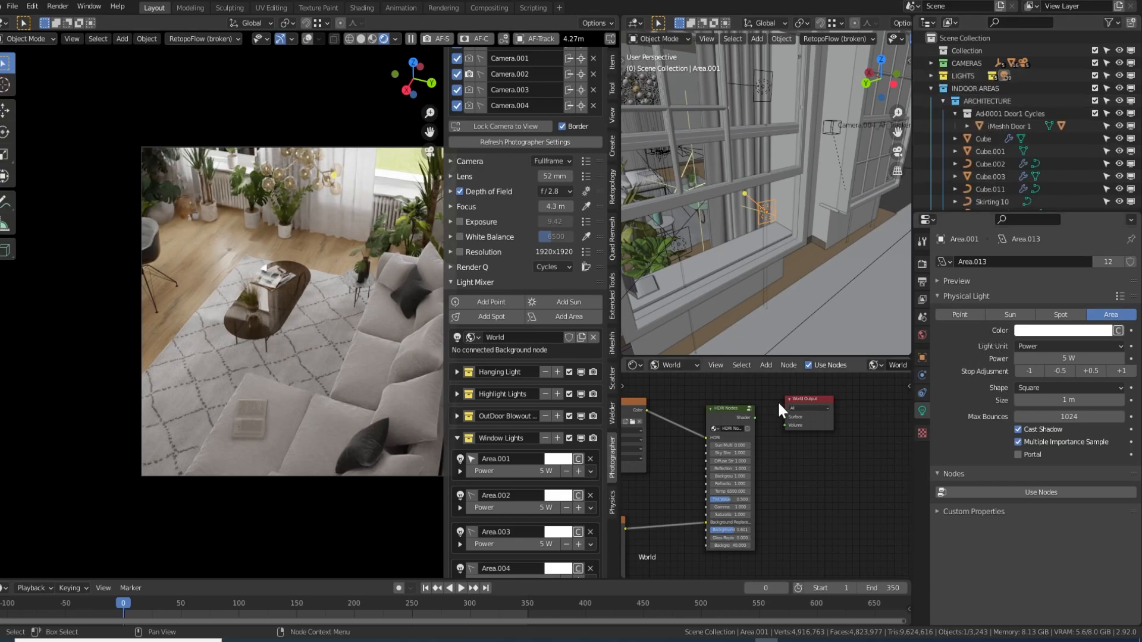
left_click(458, 439)
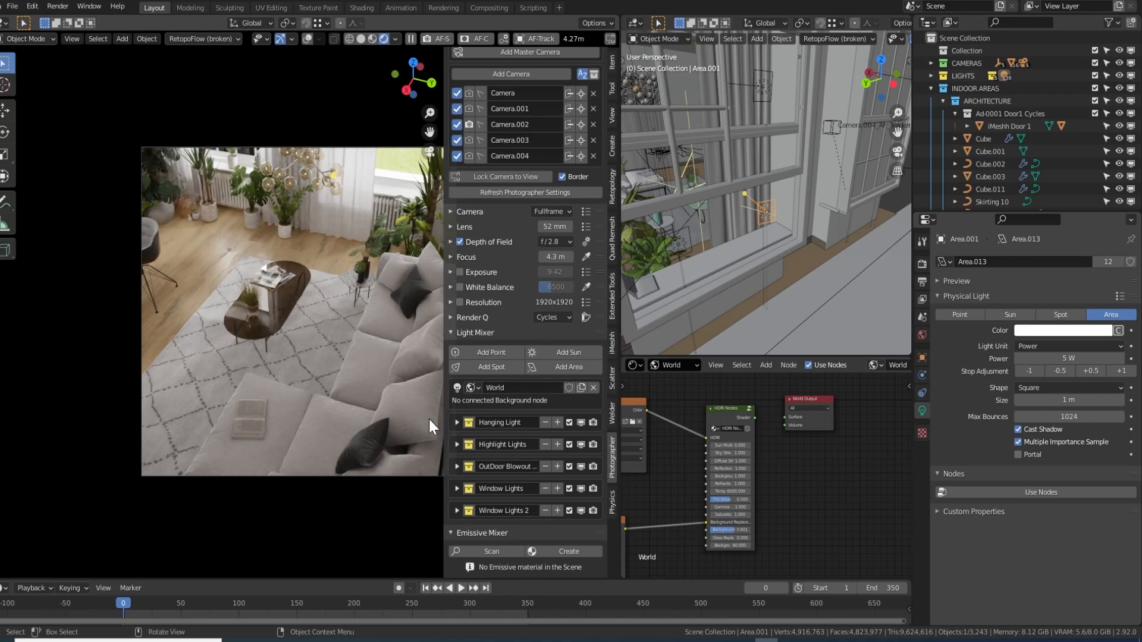
scroll(958, 116, "down", 5)
scroll(960, 124, "down", 10)
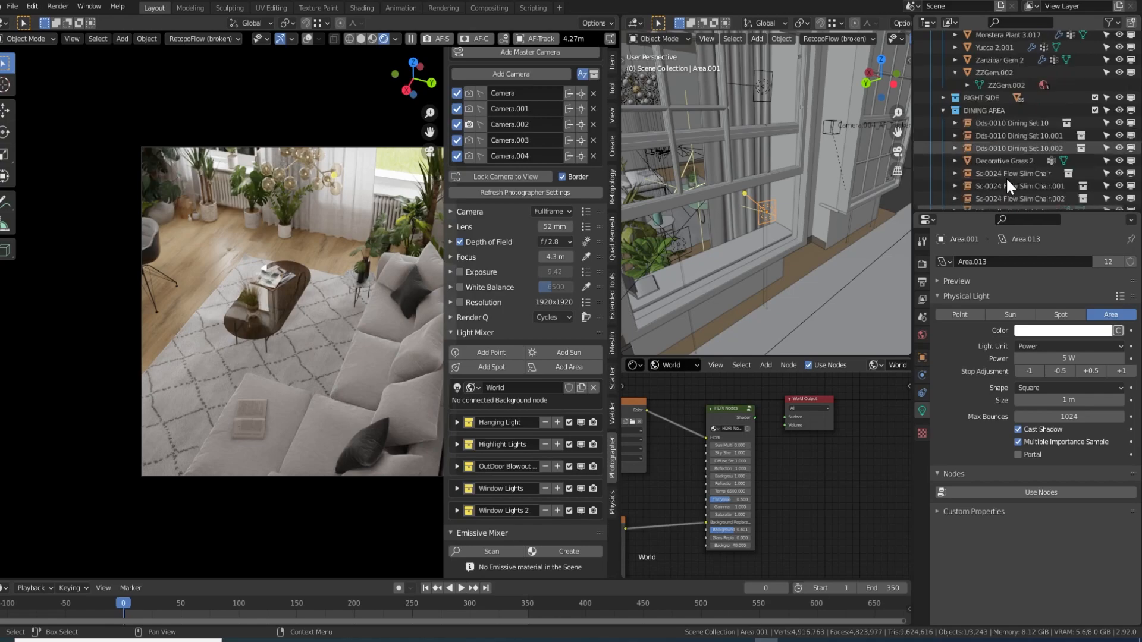
scroll(987, 119, "up", 15)
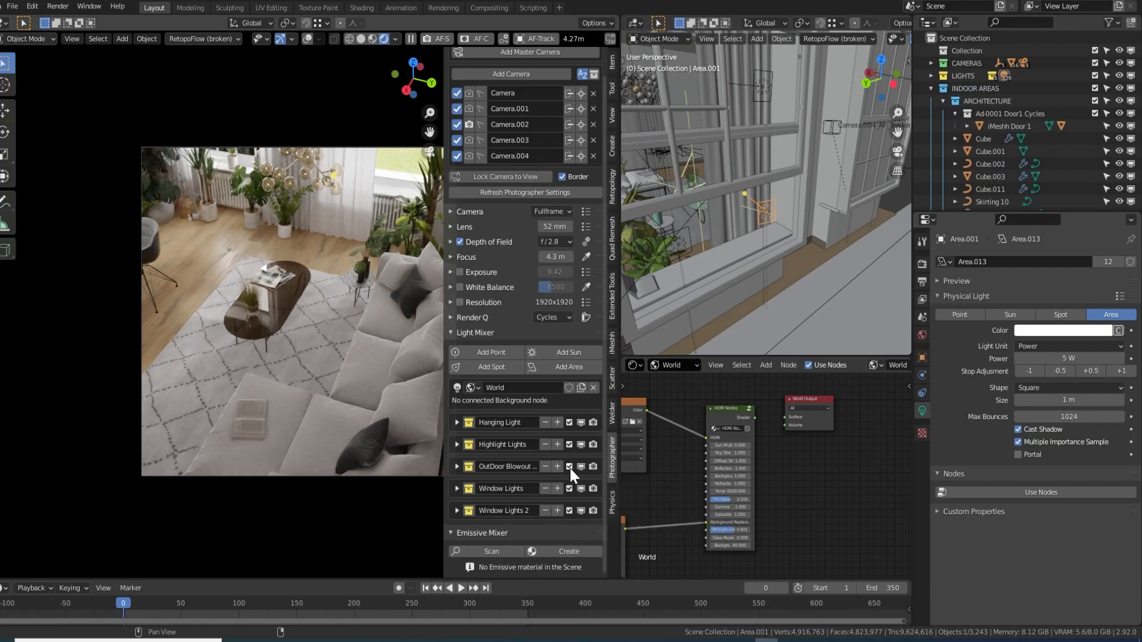
- Disable the Window Lights and Window Lights 2 collections
left_click(569, 489)
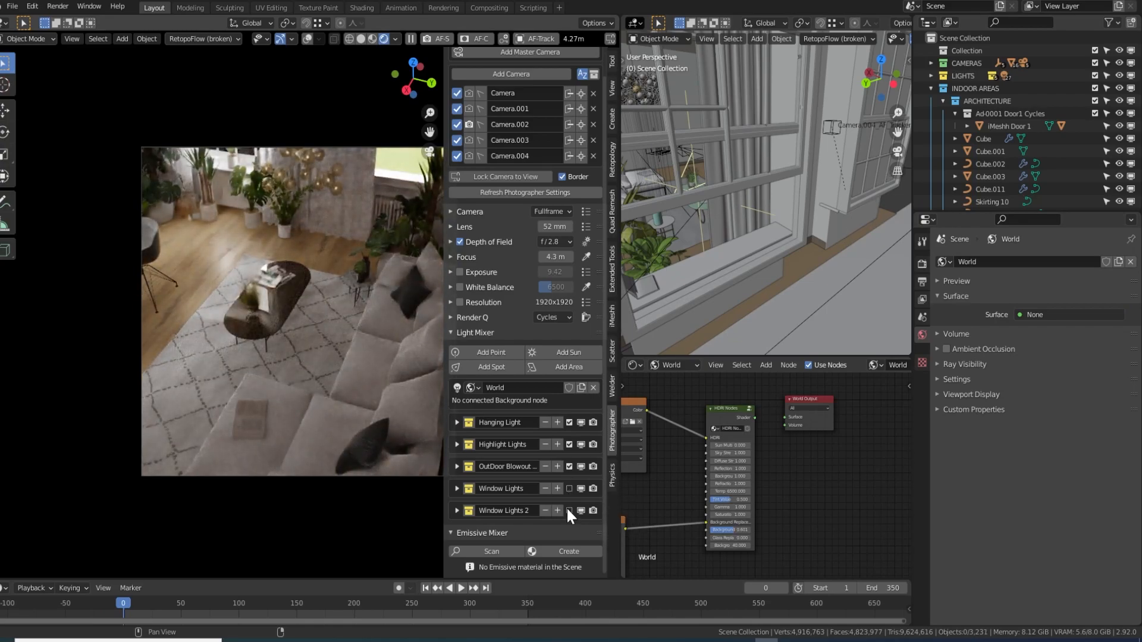
left_click(569, 511)
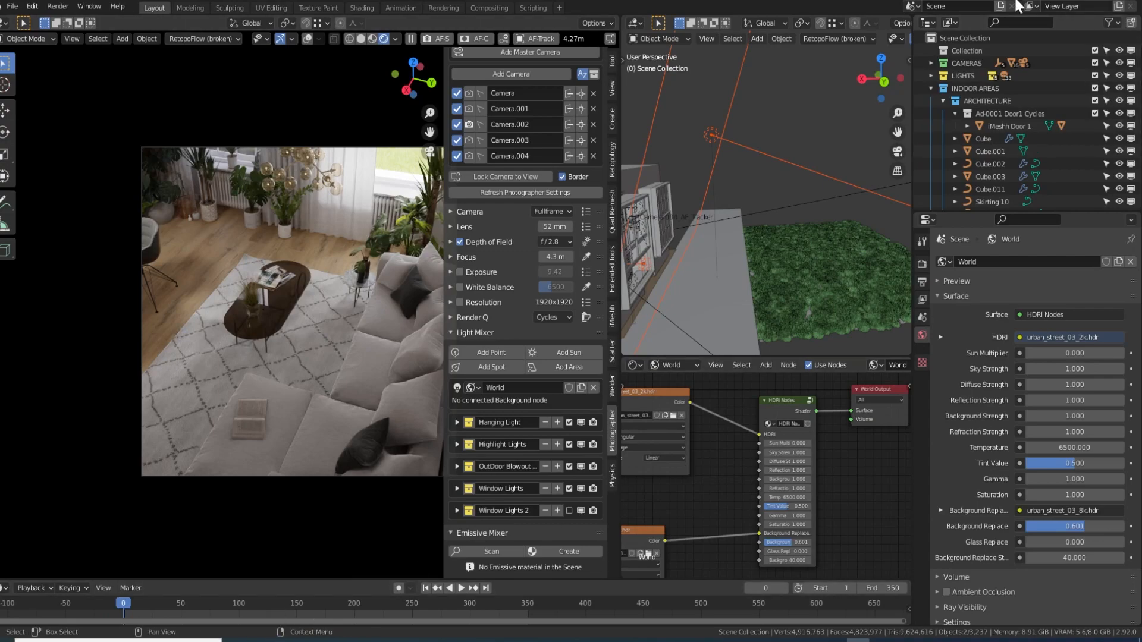
- Select the Outside area light and examine its position relative to the building and the world's HDRI nodes
left_click(726, 141)
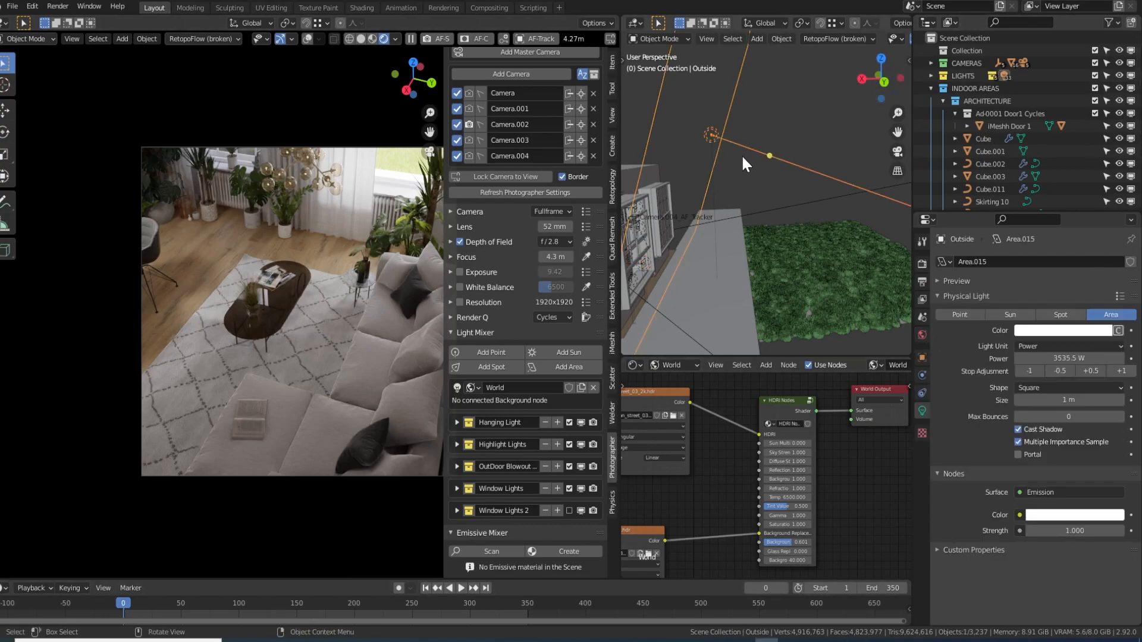
scroll(747, 158, "down", 5)
middle_click_drag(749, 158, 780, 157)
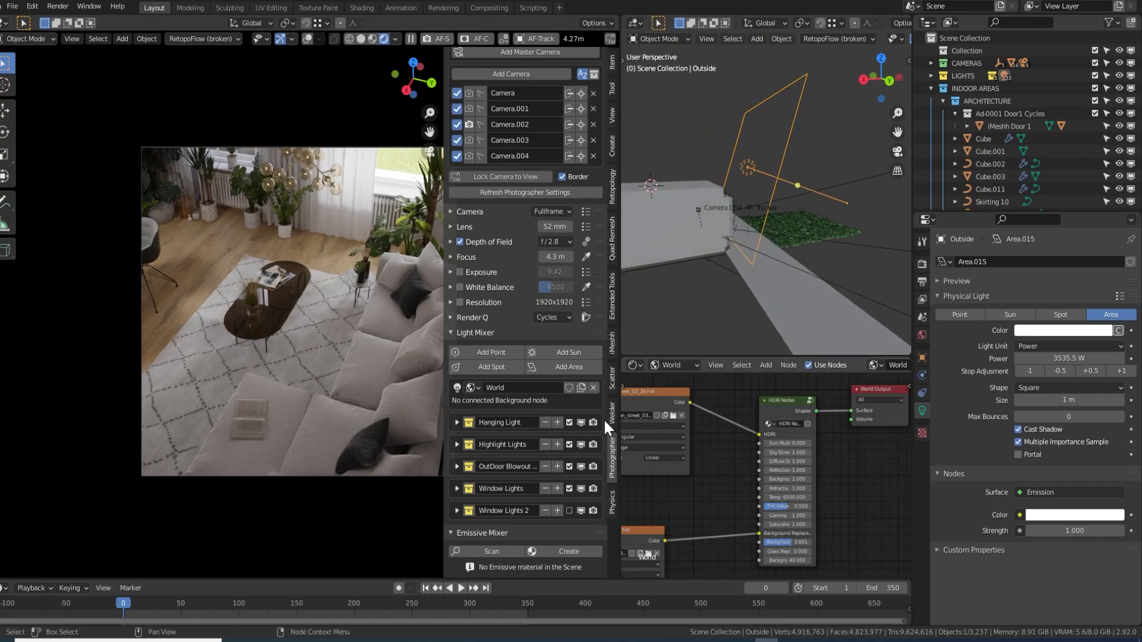
middle_click_drag(695, 469, 719, 466)
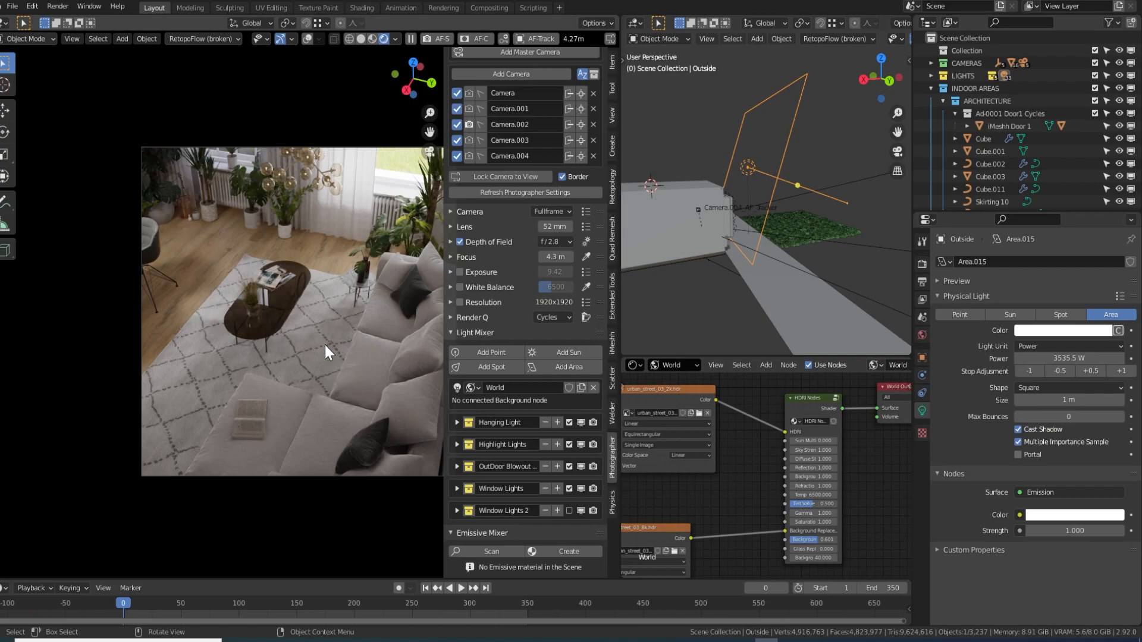
- Disable the Window Lights, OutDoor Blowout Light, Highlight Lights and Hanging Light collections, and view the room's windows from inside
left_click(569, 488)
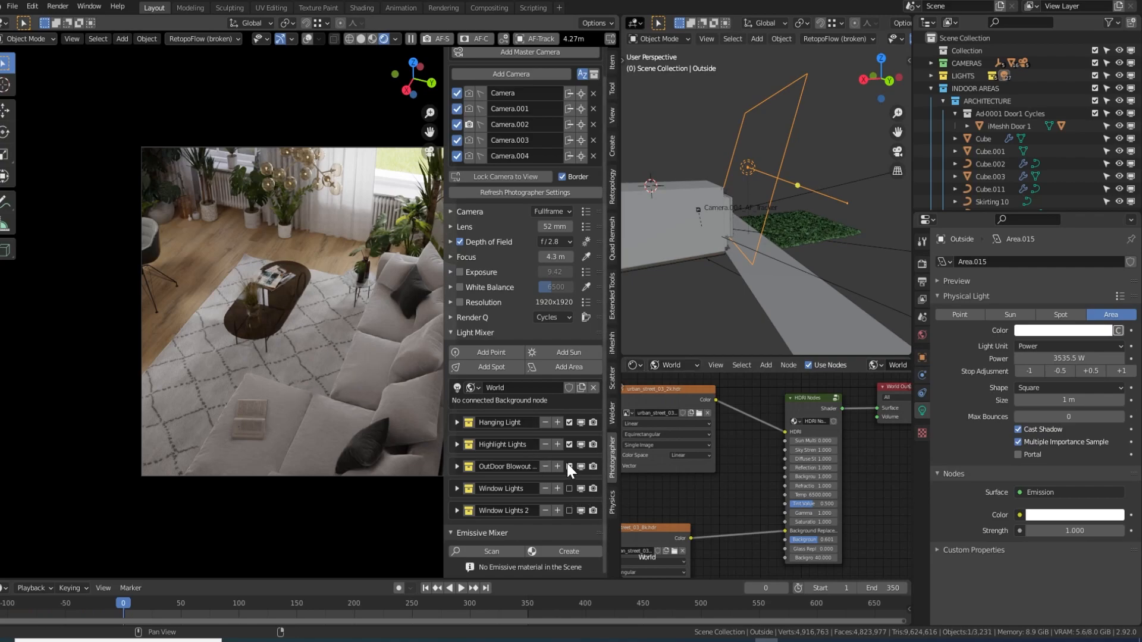
left_click(569, 466)
left_click(569, 421)
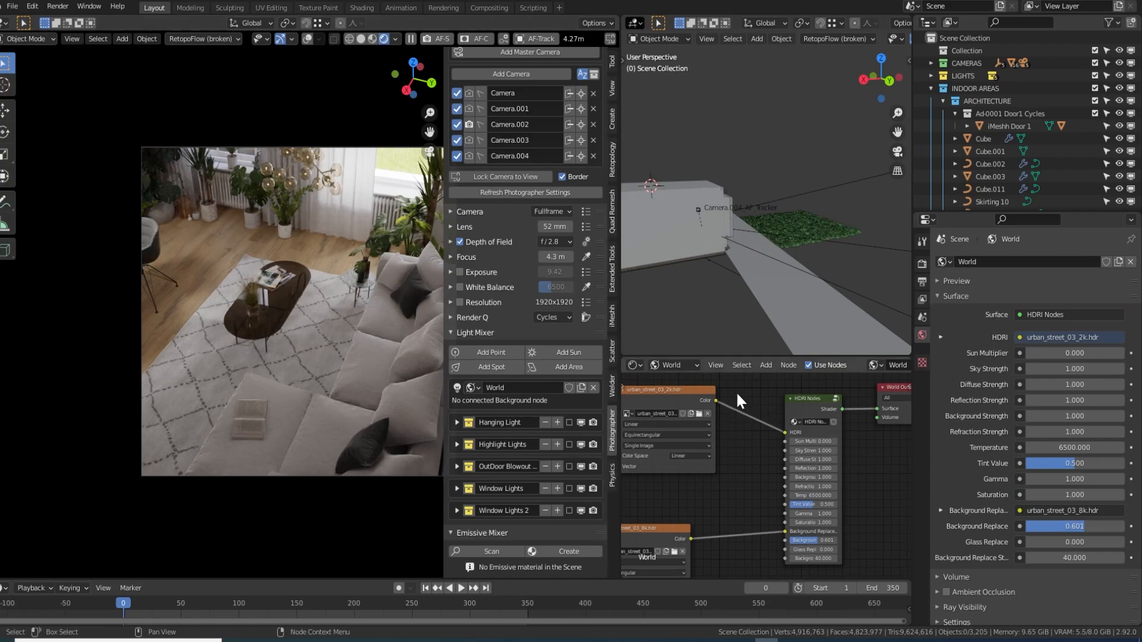
middle_click_drag(280, 355, 290, 319)
middle_click_drag(302, 241, 270, 301, "shift")
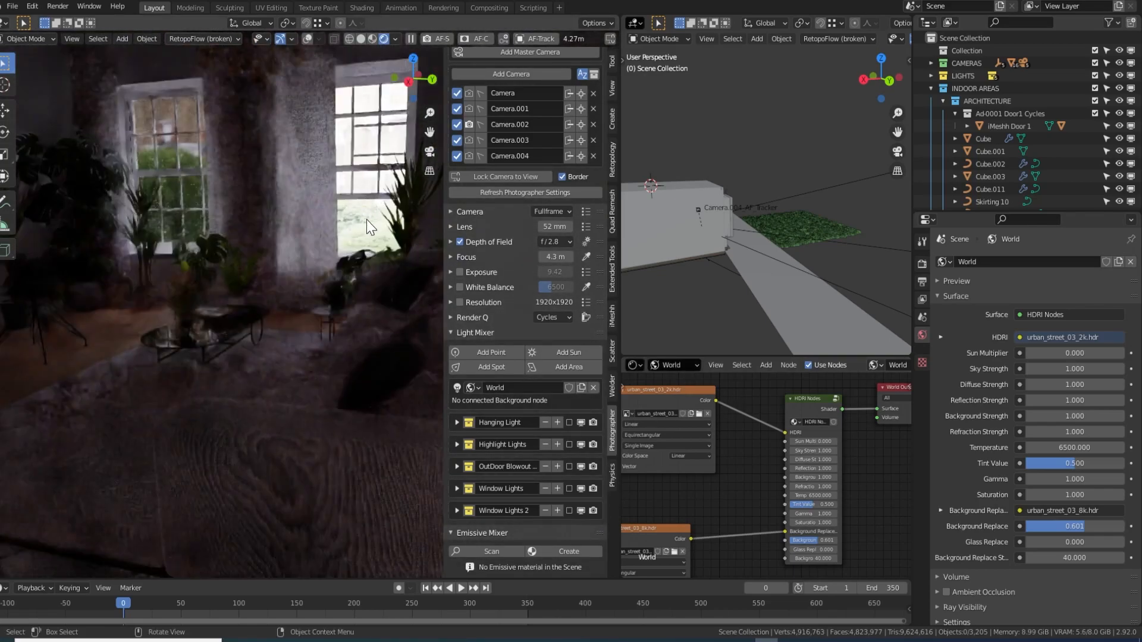
- Add a Background node to the world and link the urban_street_03_2k.hdr texture through it to the World Output's Surface
middle_click_drag(798, 536, 840, 524)
middle_click_drag(772, 398, 716, 413)
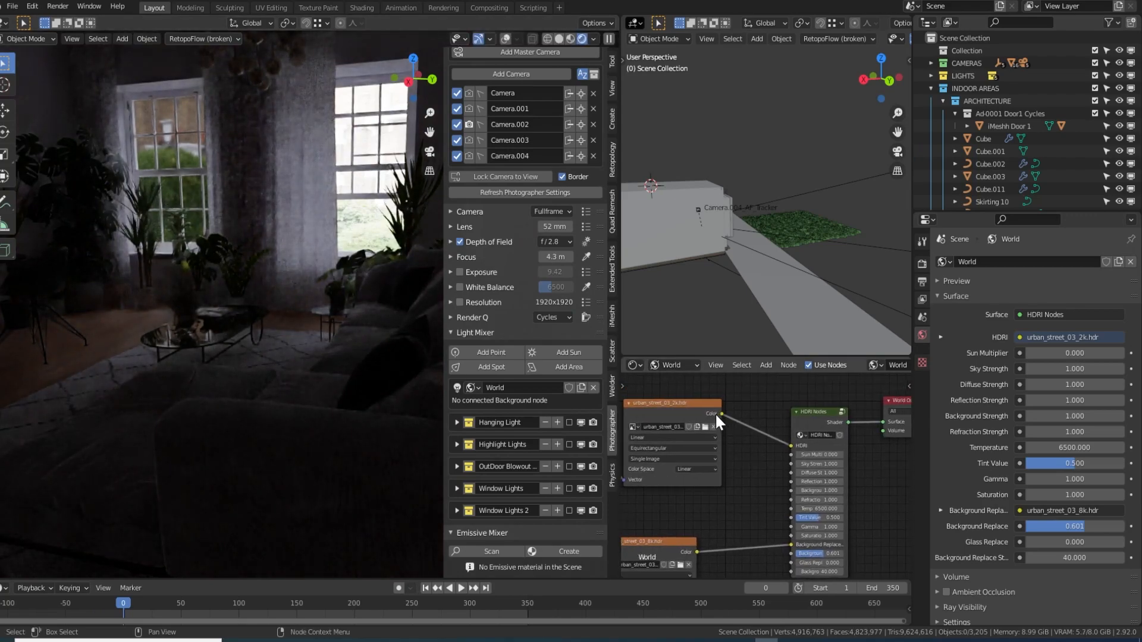
middle_click_drag(771, 385, 755, 421)
key("shift+a")
left_click(757, 407)
type("back")
key("Return")
left_click(754, 391)
left_click_drag(706, 449, 868, 457)
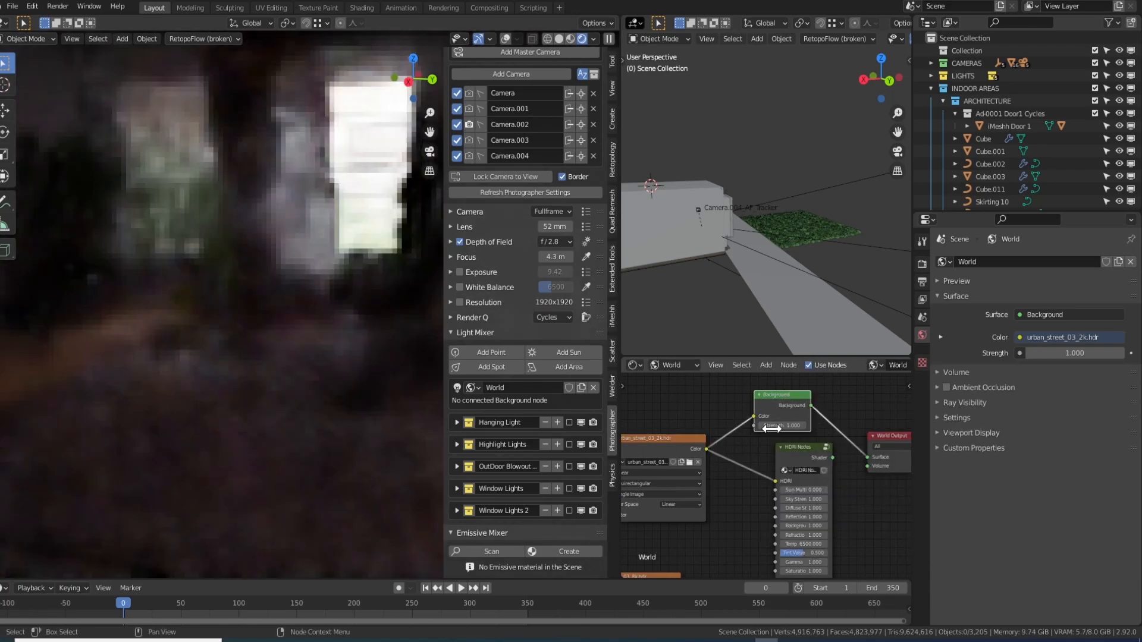
- Set the Background node's strength first to 10, then to 15
left_click(781, 424)
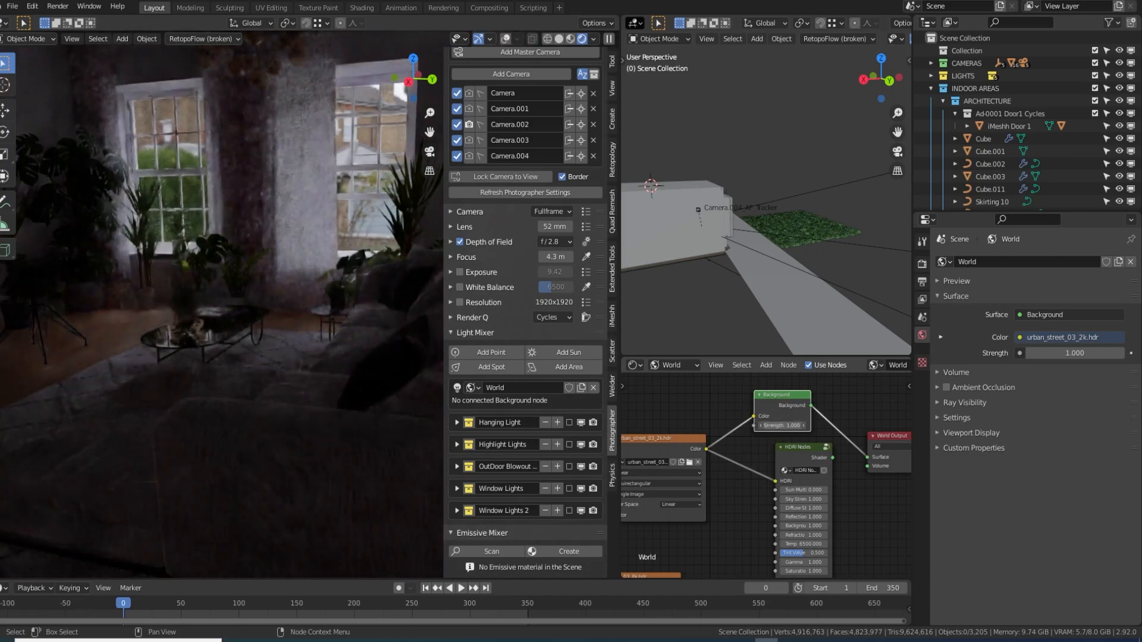
type("10")
key("Return")
left_click(781, 426)
type("15")
key("Return")
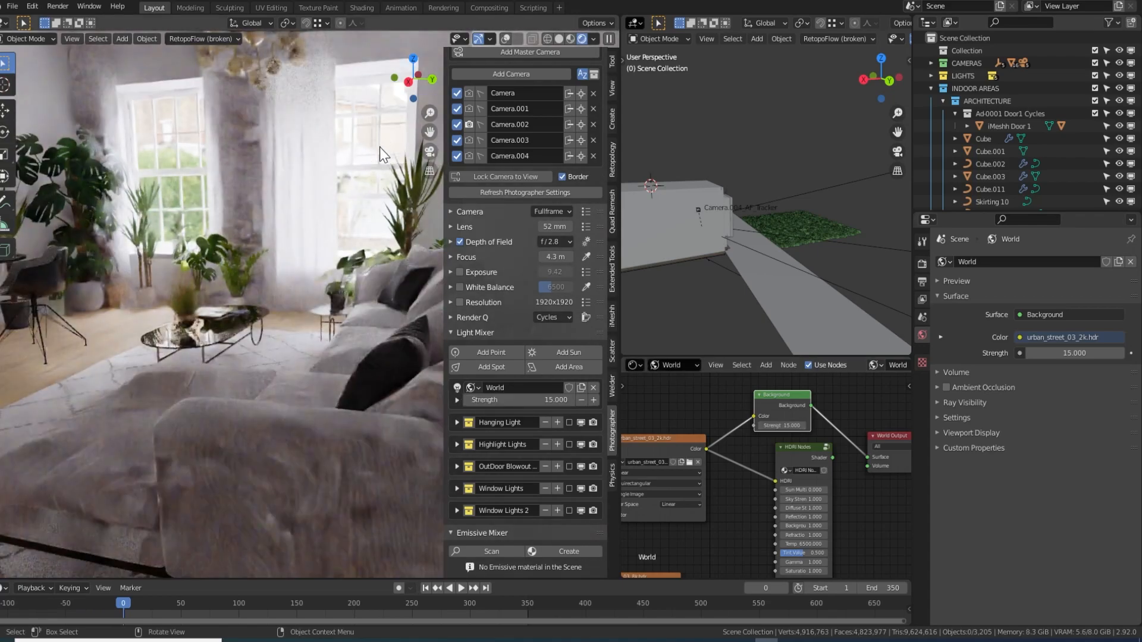
- Return to the camera view, delete the Background node, and enable the Window Lights and Window Lights 2 collections
key("KP_0")
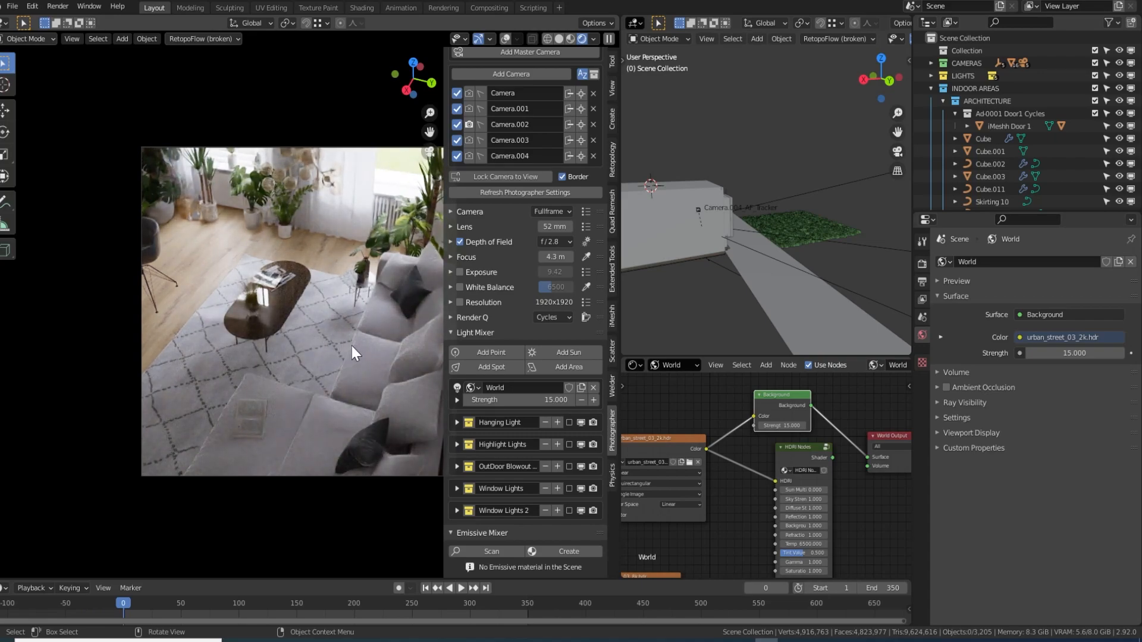
left_click(790, 393)
key("x")
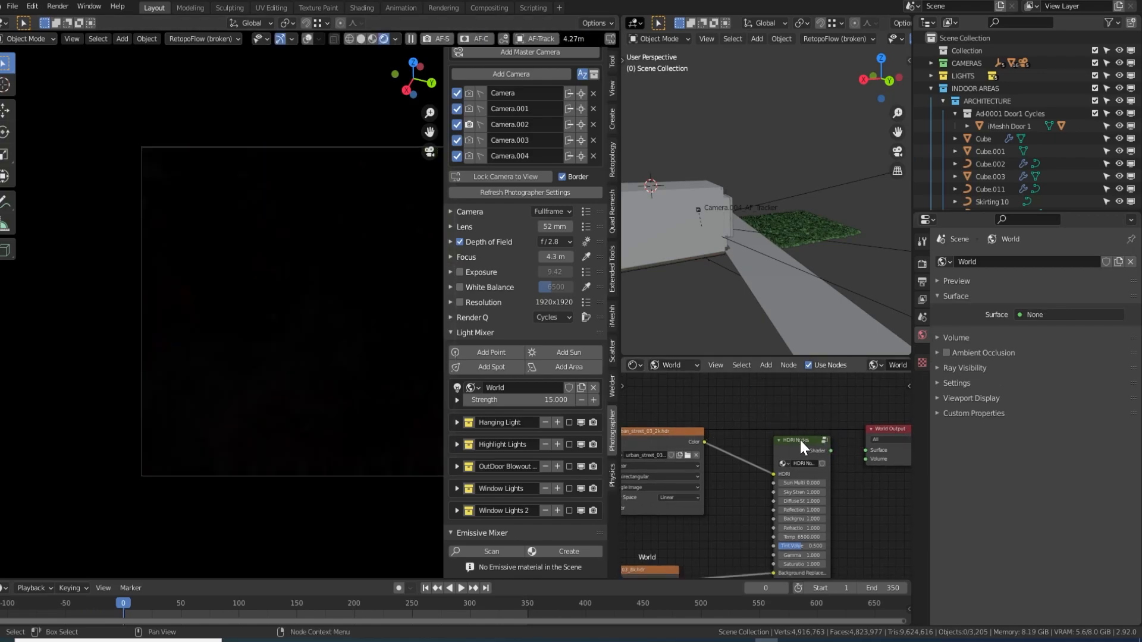
left_click(568, 489)
left_click(569, 510)
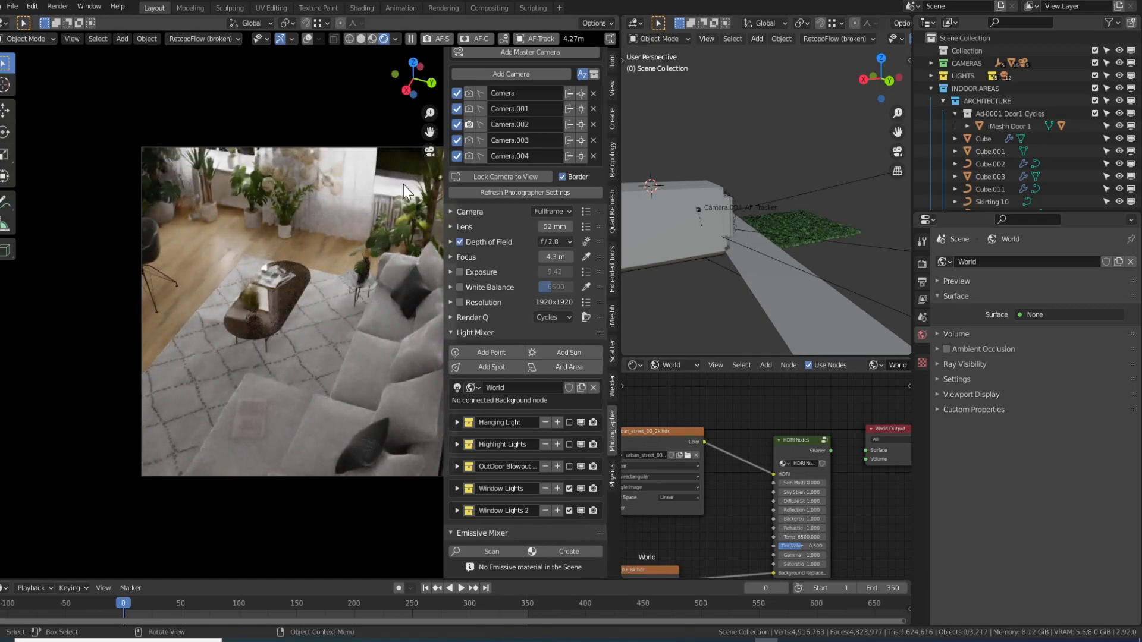
- Preview the urban_street_03_2k.hdr texture through a Viewer node in the world nodes, and unlink the texture from the Viewer
middle_click_drag(734, 427, 738, 448)
left_click(682, 458, "ctrl+shift")
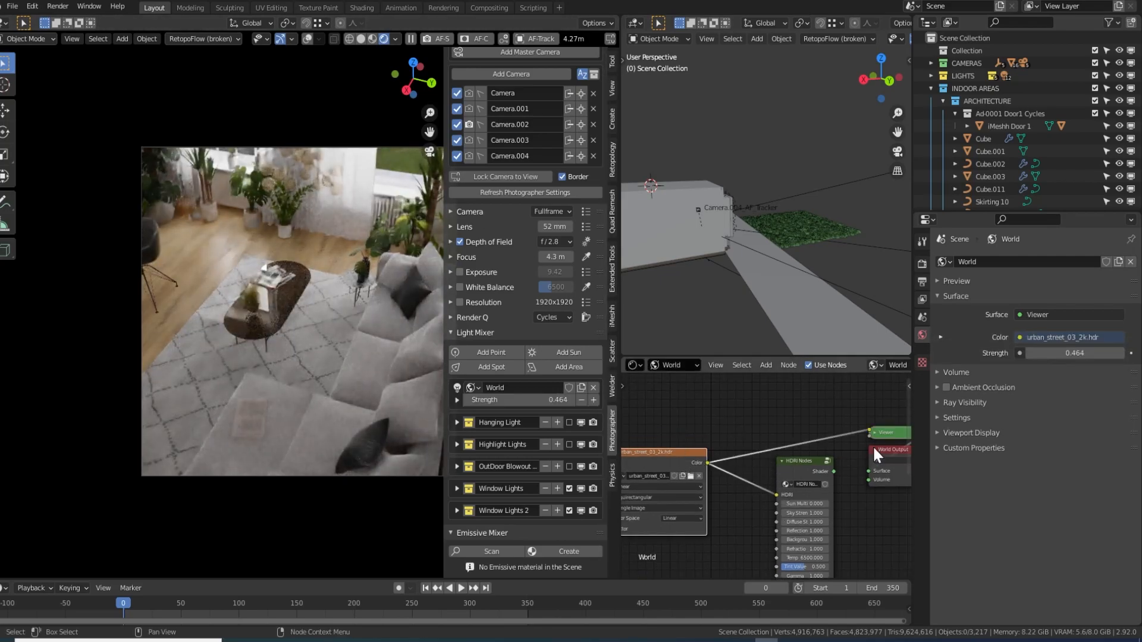
left_click_drag(869, 429, 794, 392)
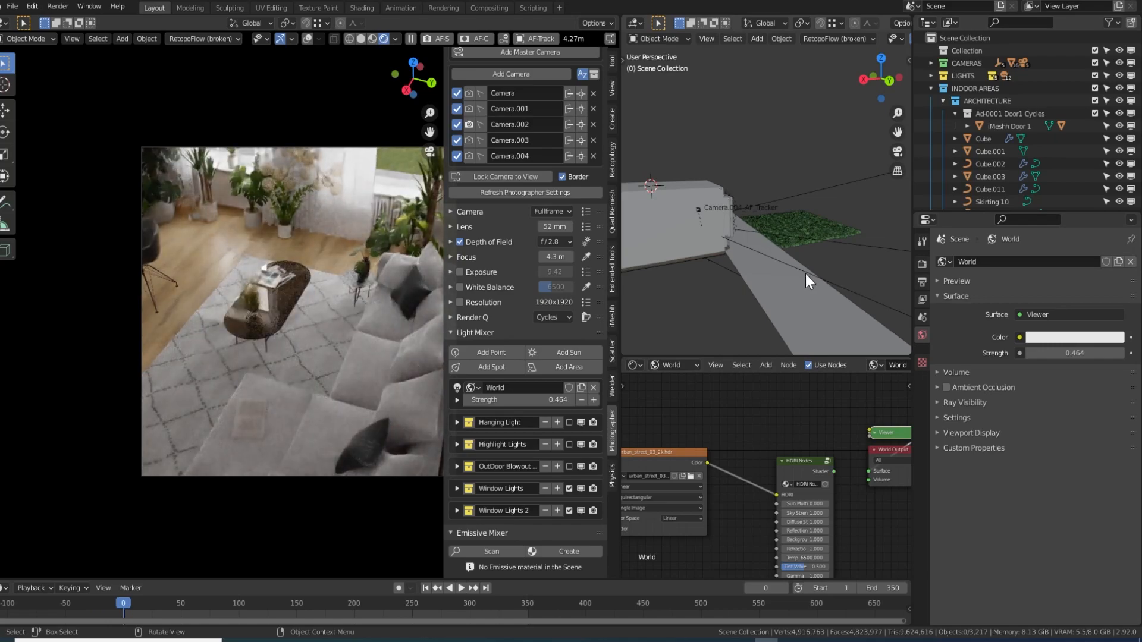
- Select the grass plane outside the building and examine it up close beside the windows
left_click(801, 216)
middle_click_drag(761, 231, 718, 221)
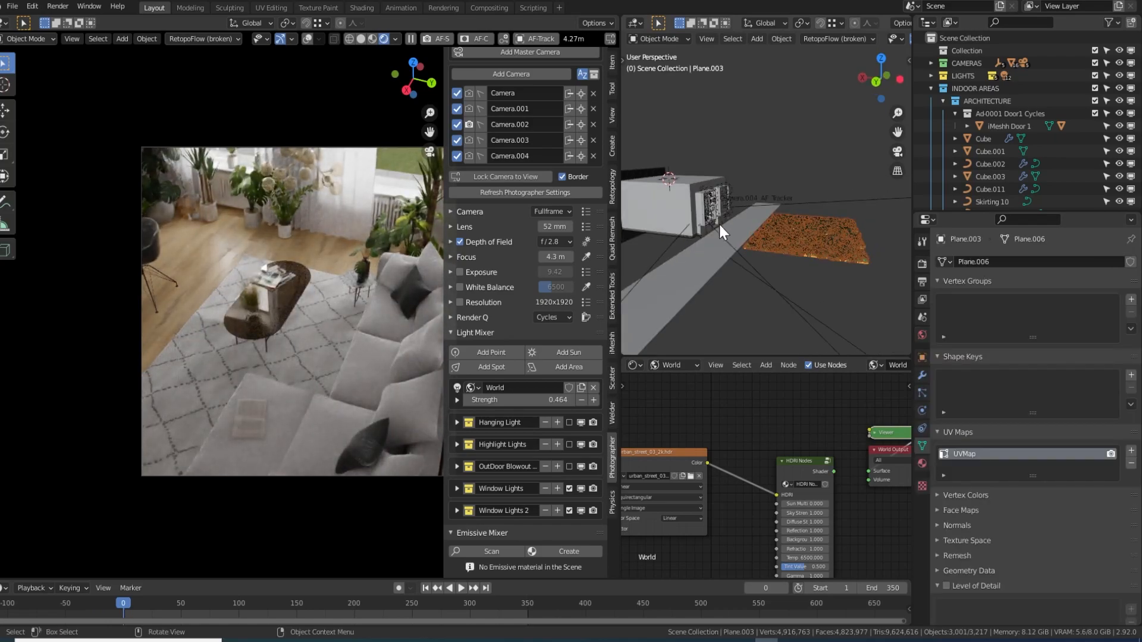
left_click(747, 227)
scroll(764, 233, "up", 4)
left_click(827, 313)
middle_click_drag(827, 312, 790, 259)
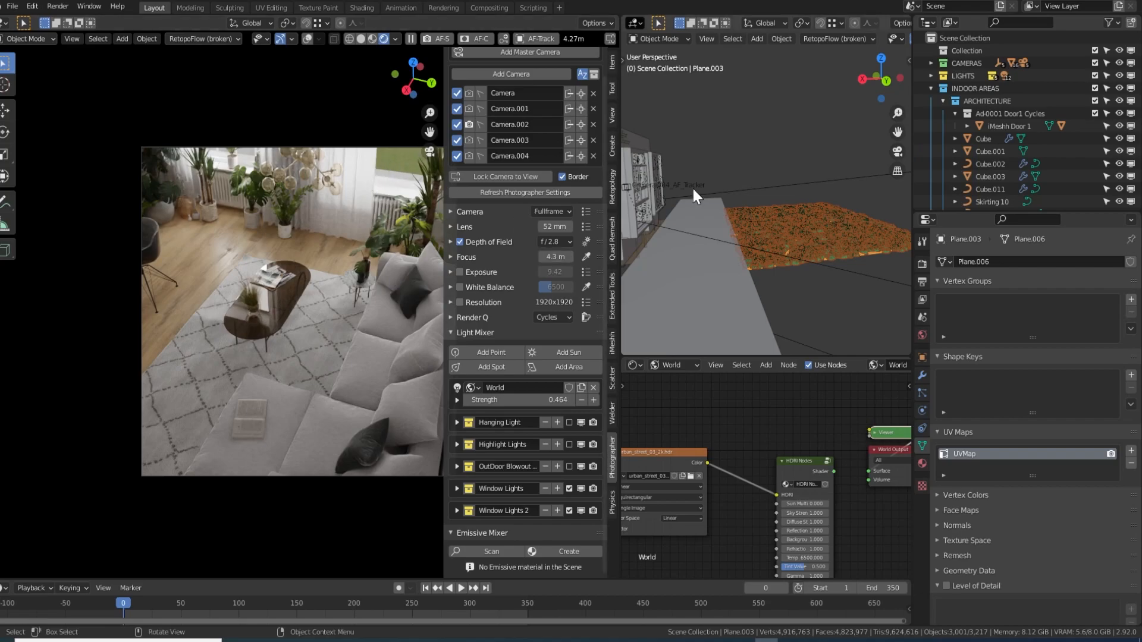
- Enable the OutDoor Blowout Light collection and select its Outside area light
left_click(753, 88)
left_click(570, 466)
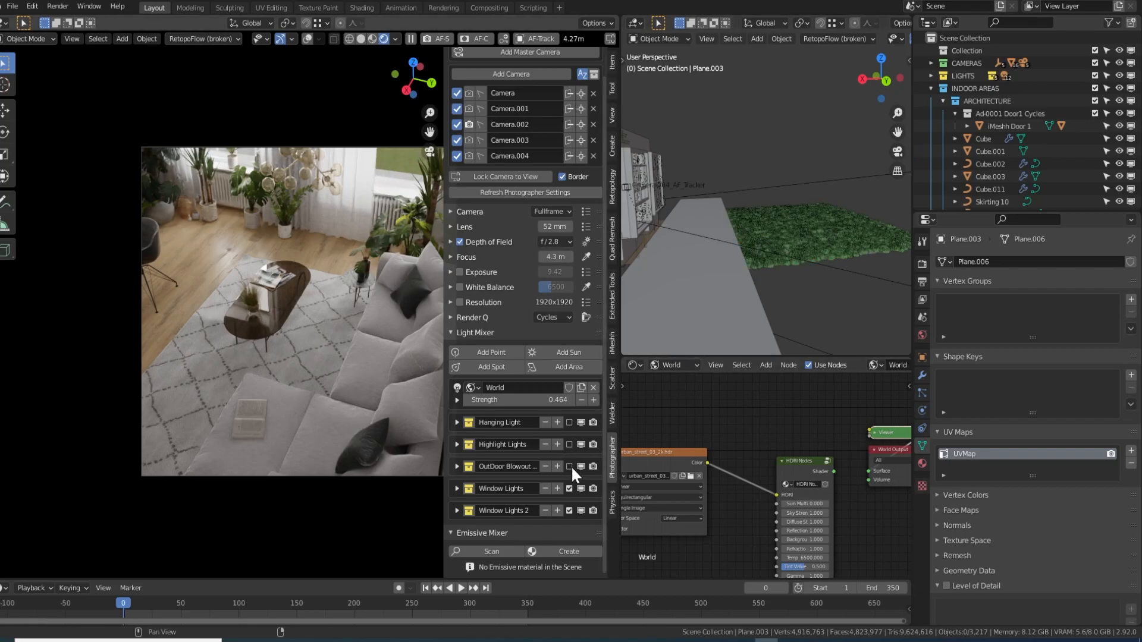
left_click(744, 123)
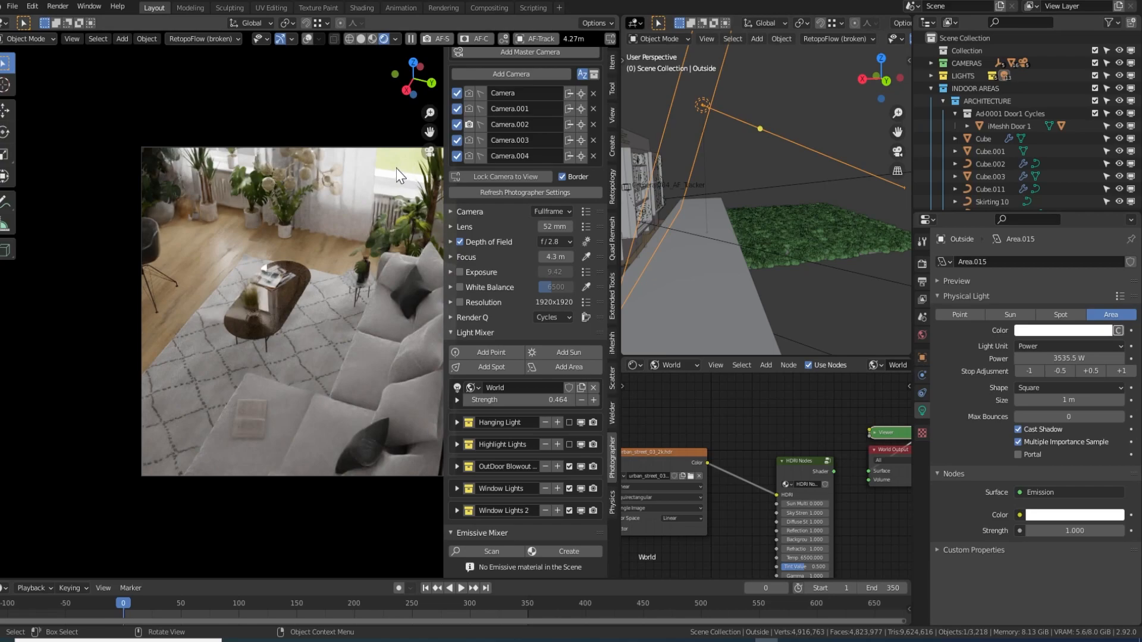
- Select the grass plane outside the windows and show its object properties
middle_click_drag(784, 433, 776, 441)
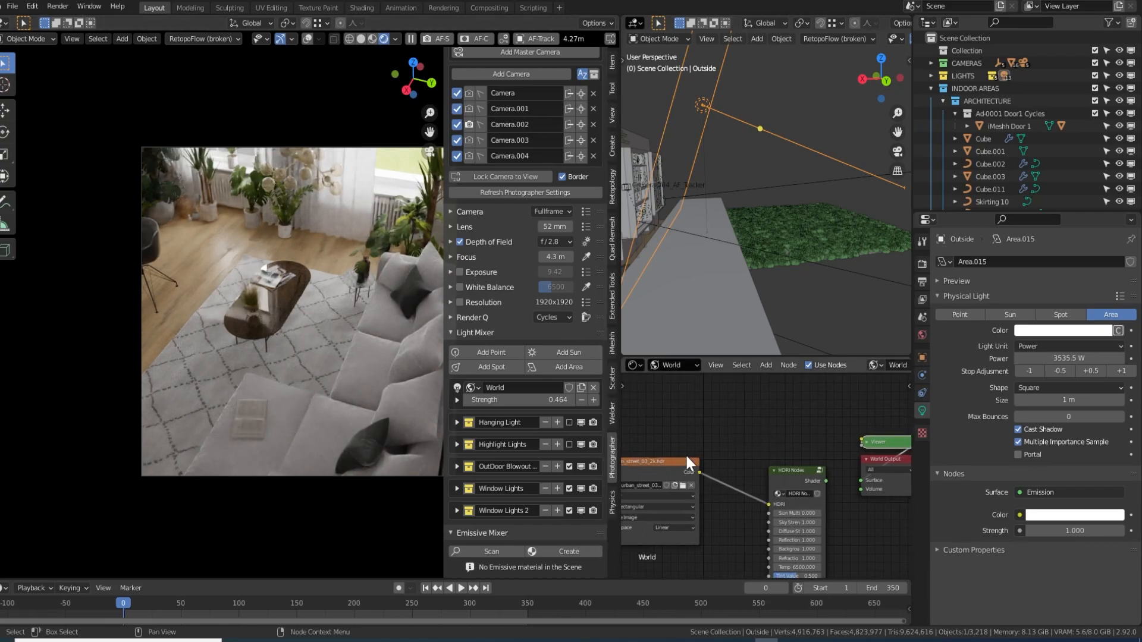
middle_click_drag(731, 232, 736, 239)
scroll(738, 239, "down", 2)
left_click(772, 229)
left_click(922, 357)
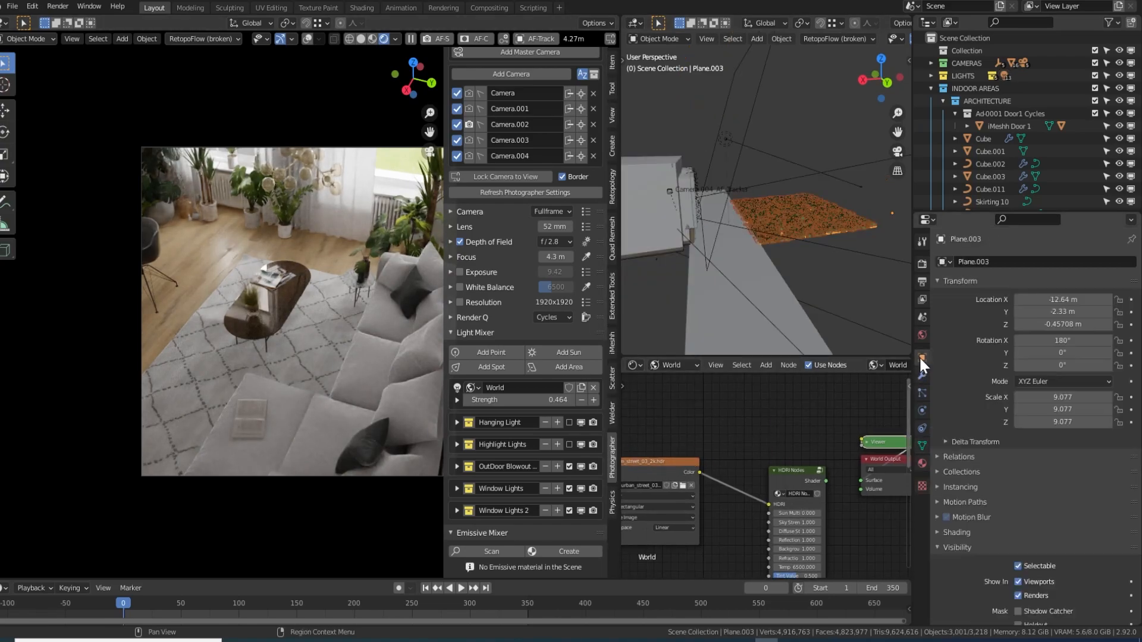
- Disable the OutDoor Blowout Light, Window Lights and Window Lights 2 collections
left_click(568, 466)
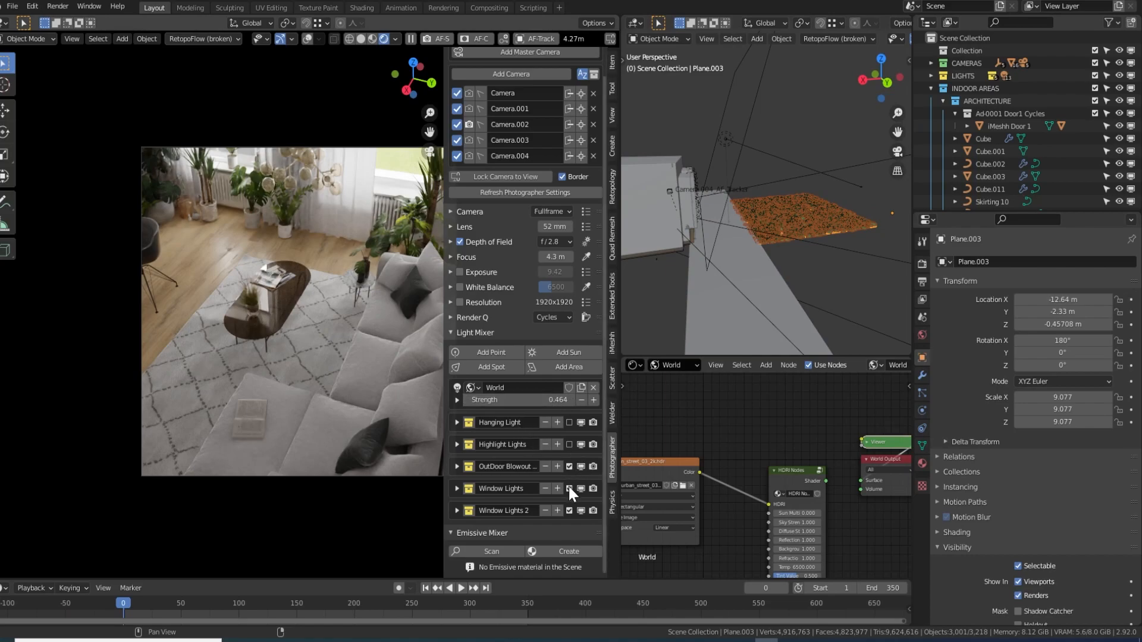
left_click(569, 510)
left_click(568, 489)
- Turn off Diffuse, Glossy, Transmission, Volume Scatter and Shadow in the grass plane's Ray Visibility, keeping only Camera
scroll(972, 502, "down", 5)
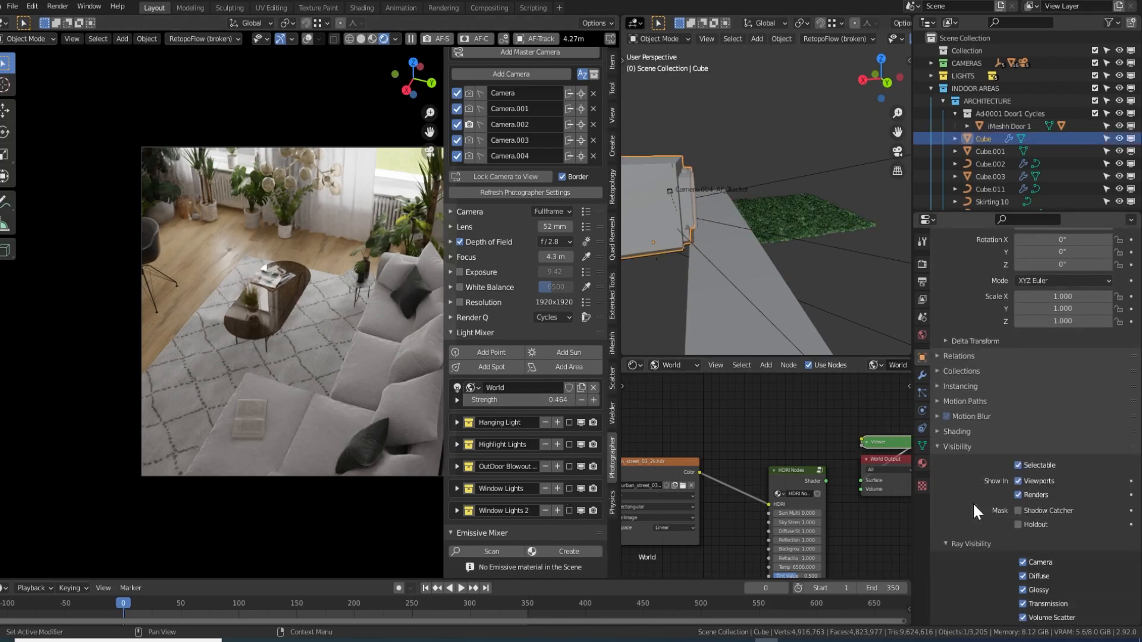
left_click(805, 205)
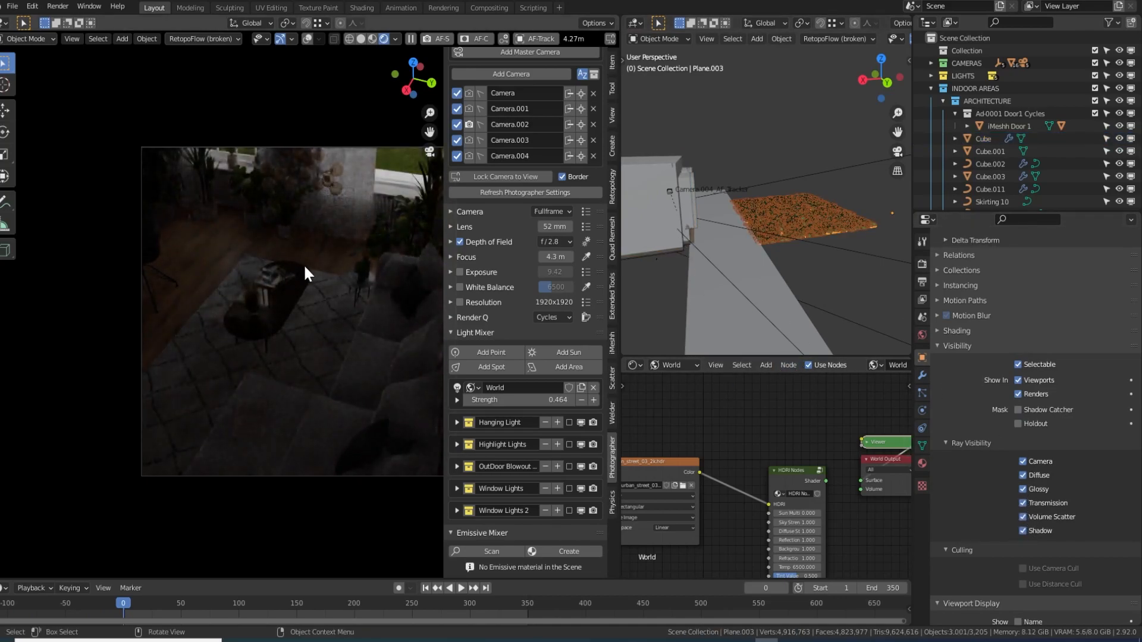
scroll(320, 284, "up", 3)
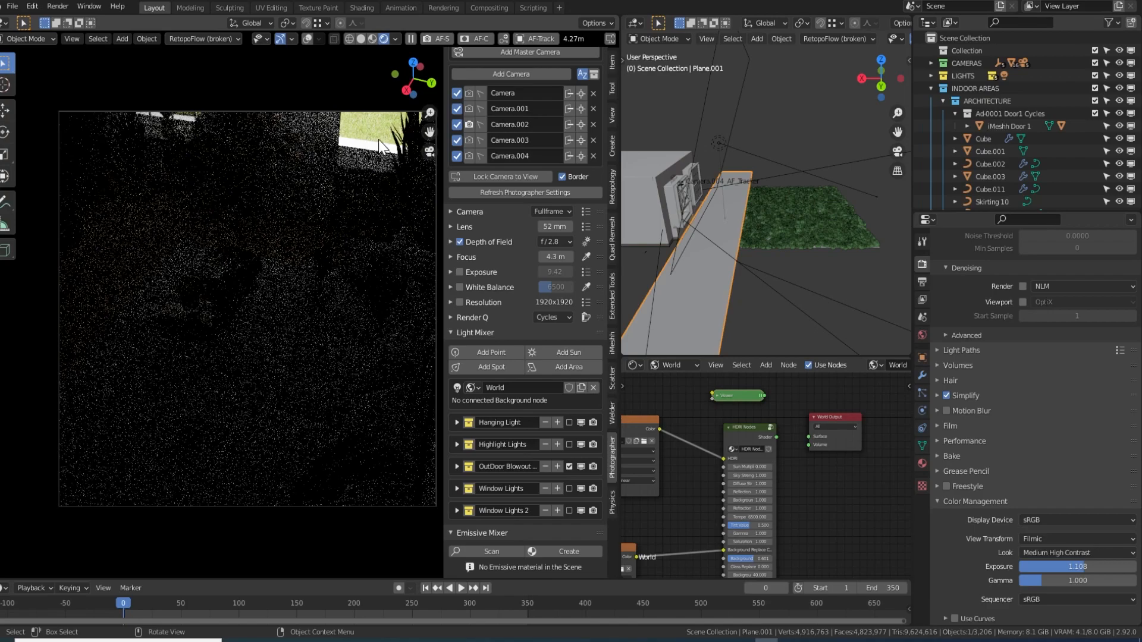
left_click(922, 357)
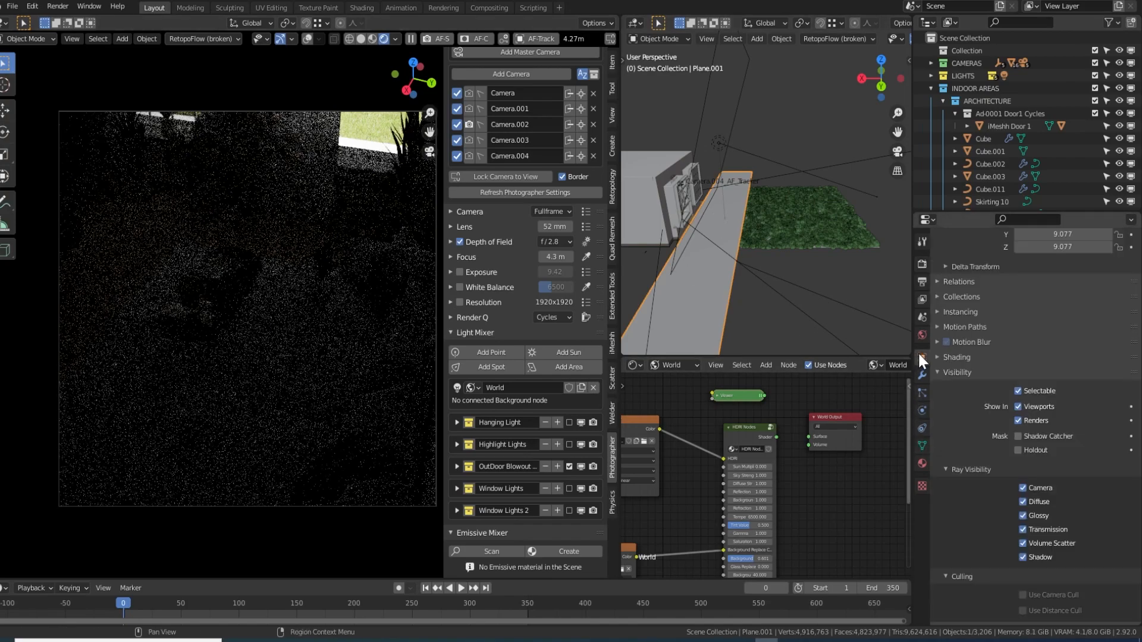
left_click(803, 188)
left_click_drag(1023, 501, 1024, 561)
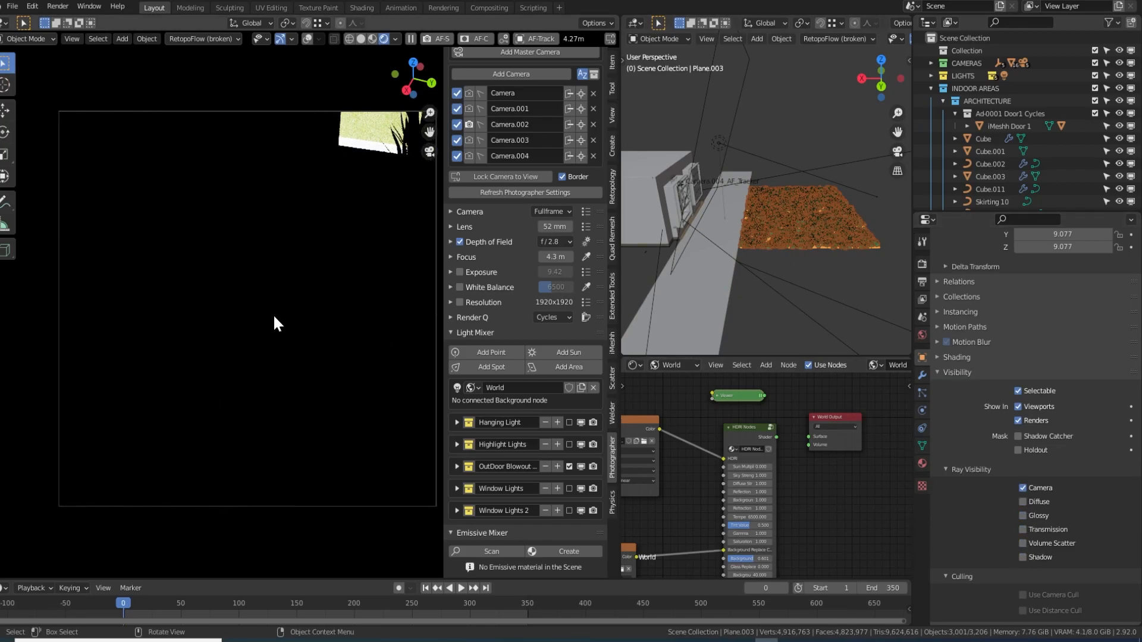
- Select the hanging lamp's glass bulbs inside the room and lower them slightly along the Z axis
middle_click_drag(712, 193, 823, 109)
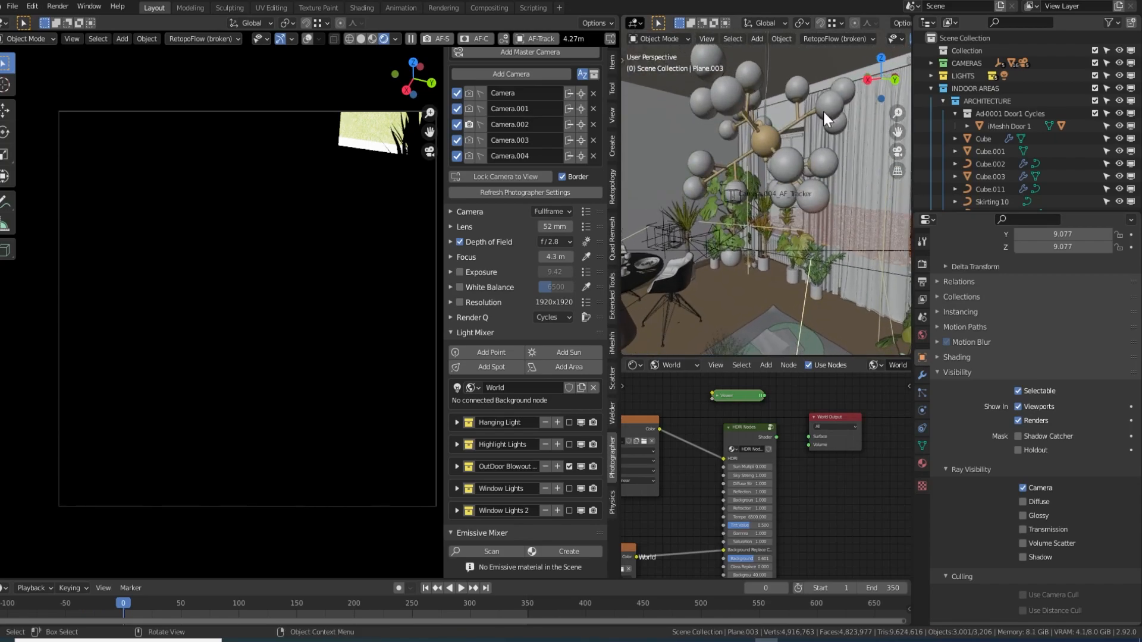
left_click(797, 81)
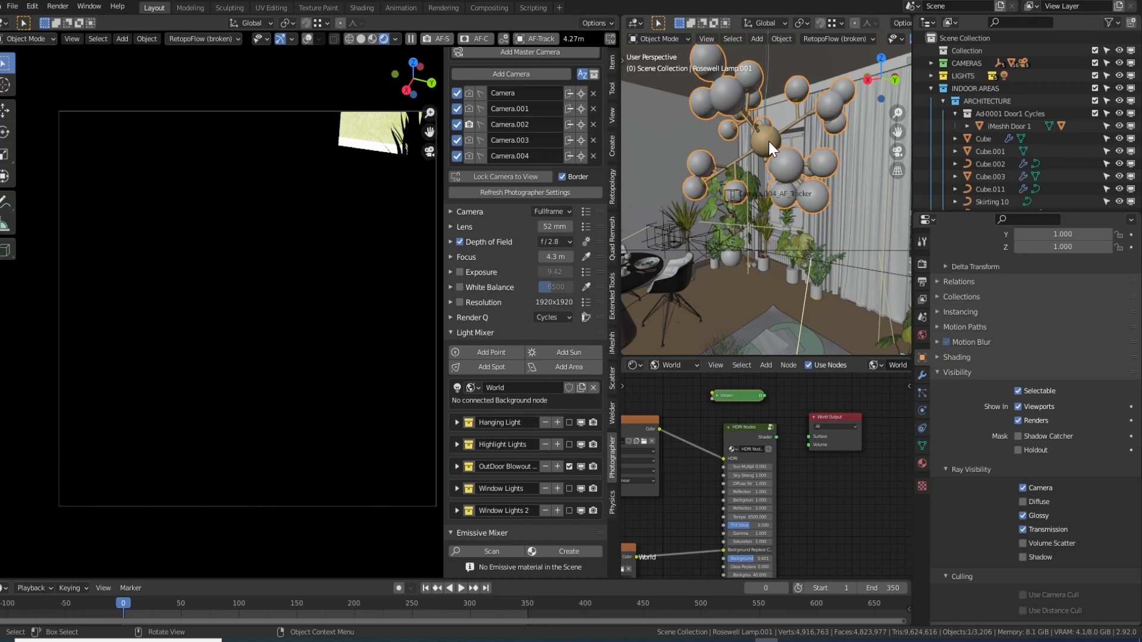
key("g")
key("z")
left_click(765, 161)
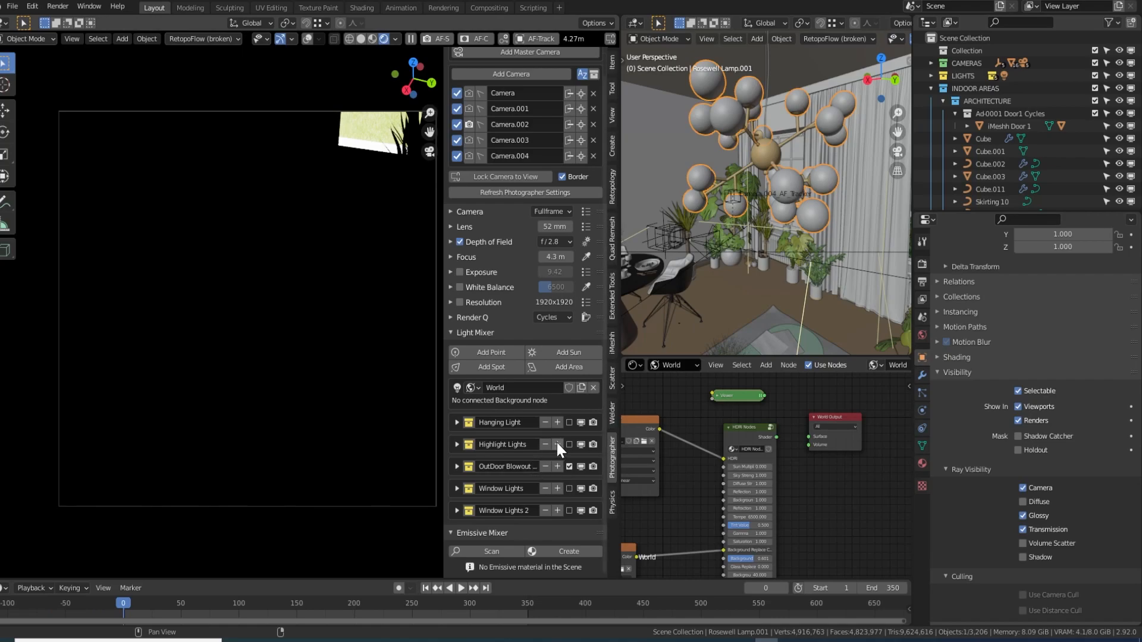
- Enable the Hanging Light collection and select the point light inside one of the lamp's lowest bulbs
left_click(570, 423)
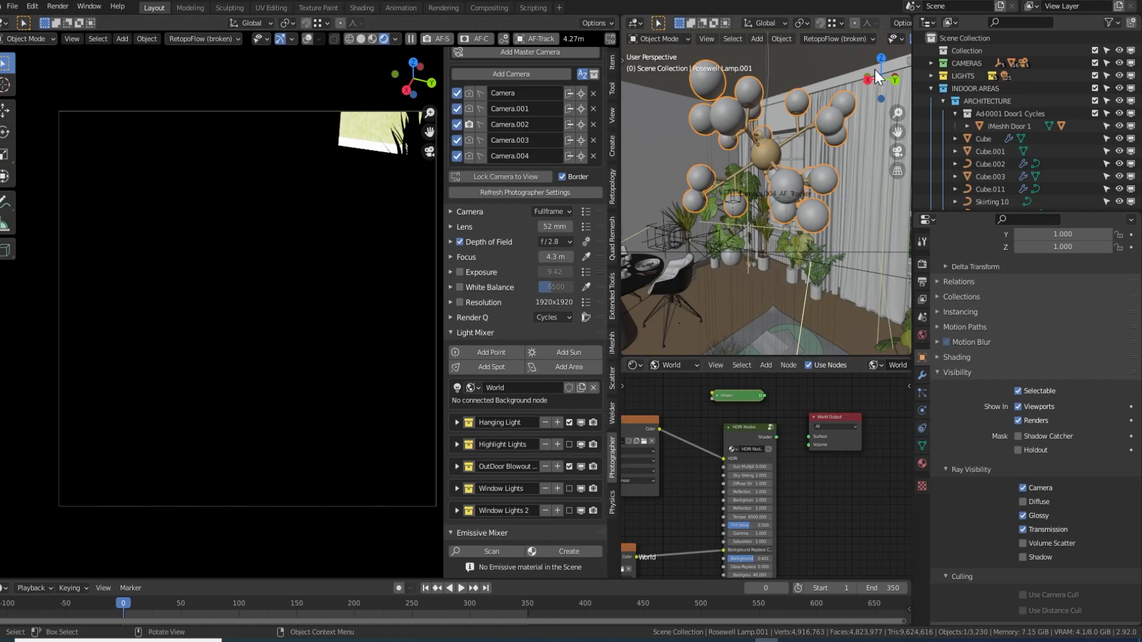
middle_click_drag(785, 174, 761, 187)
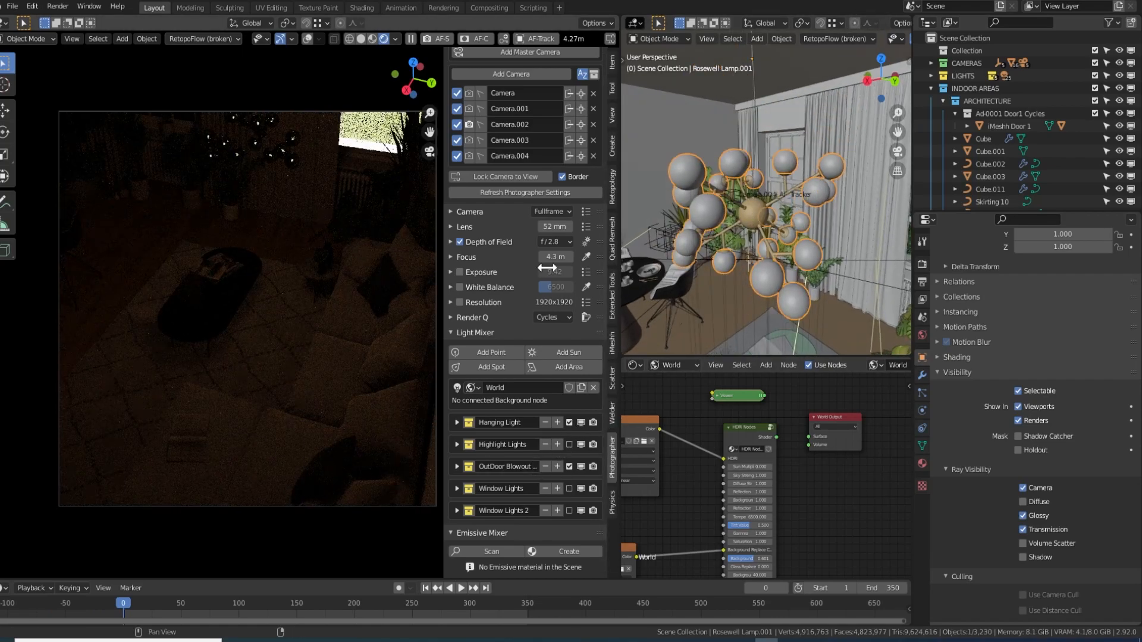
left_click(777, 331)
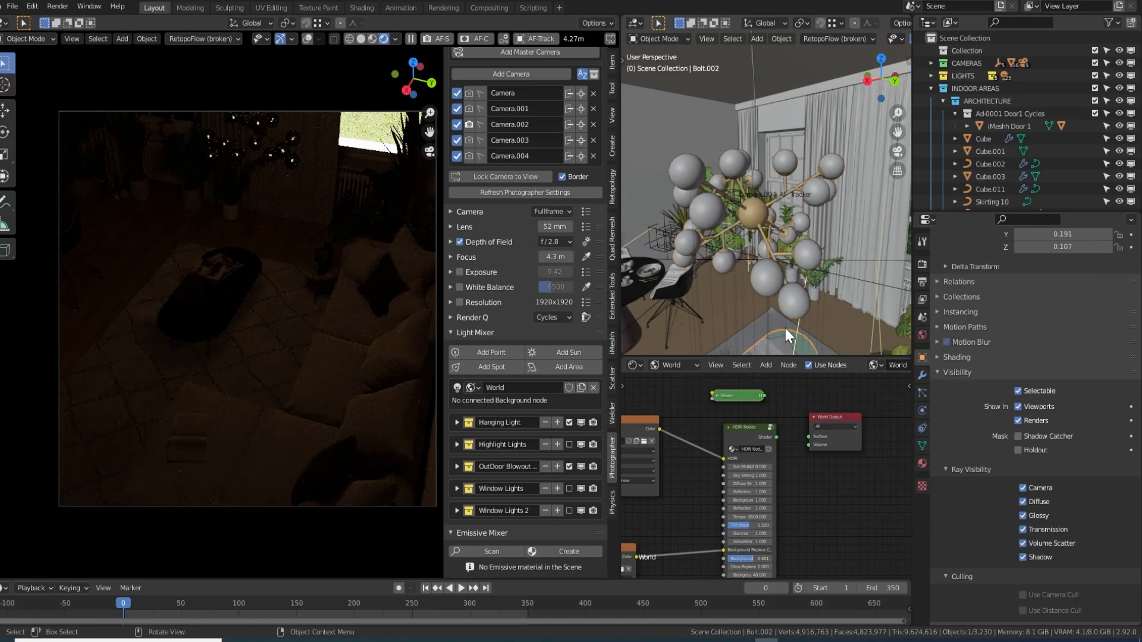
left_click(785, 326)
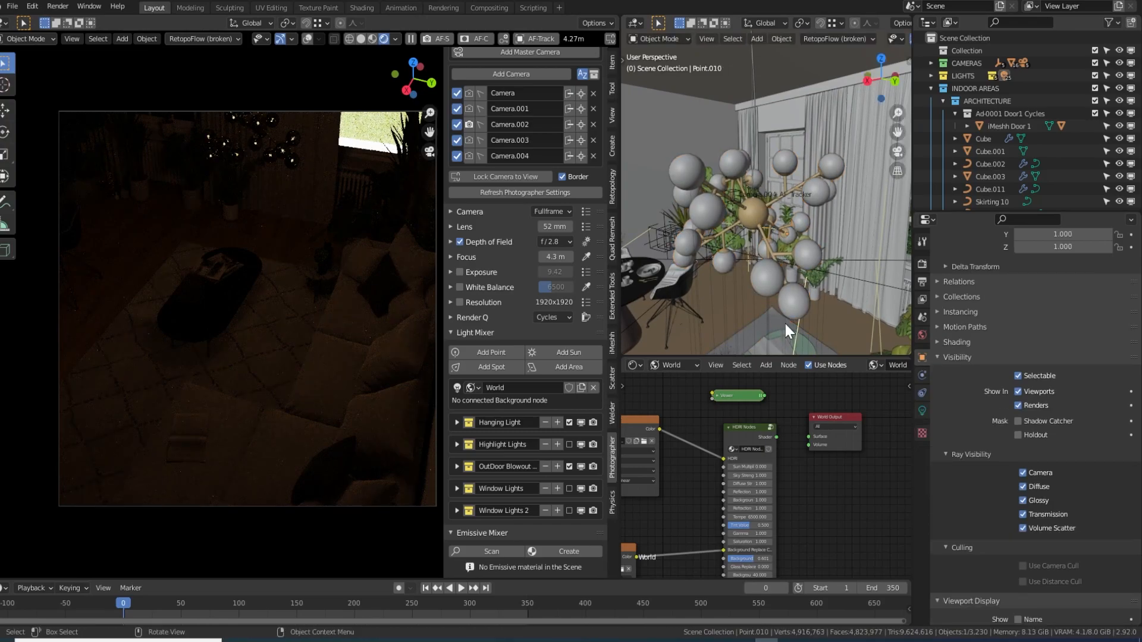
middle_click_drag(809, 268, 701, 200)
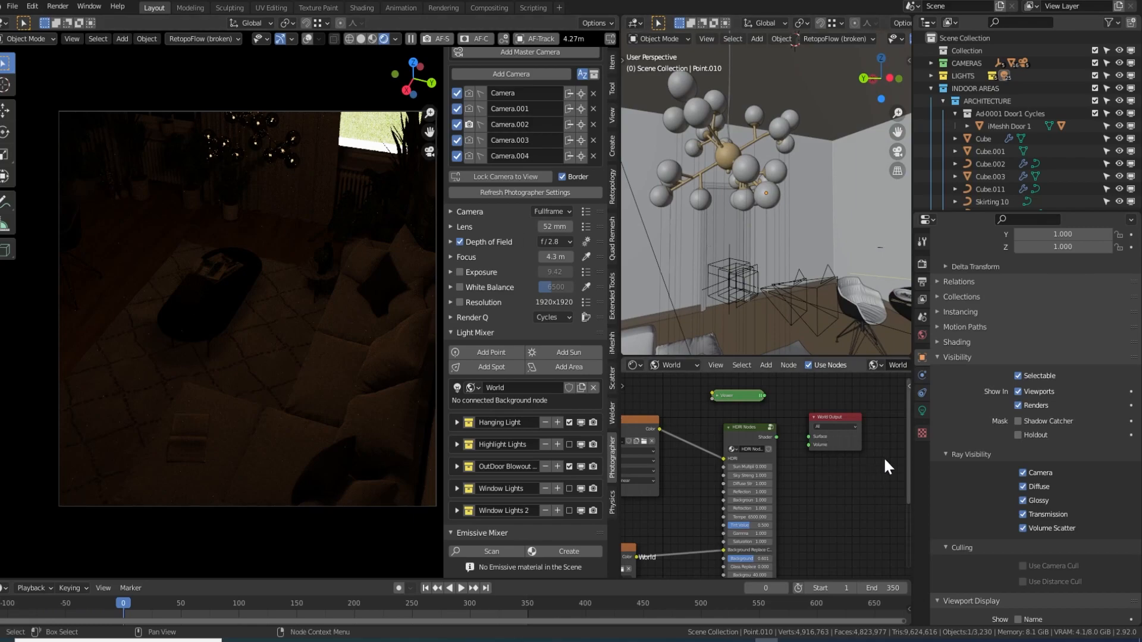
middle_click_drag(786, 212, 799, 212)
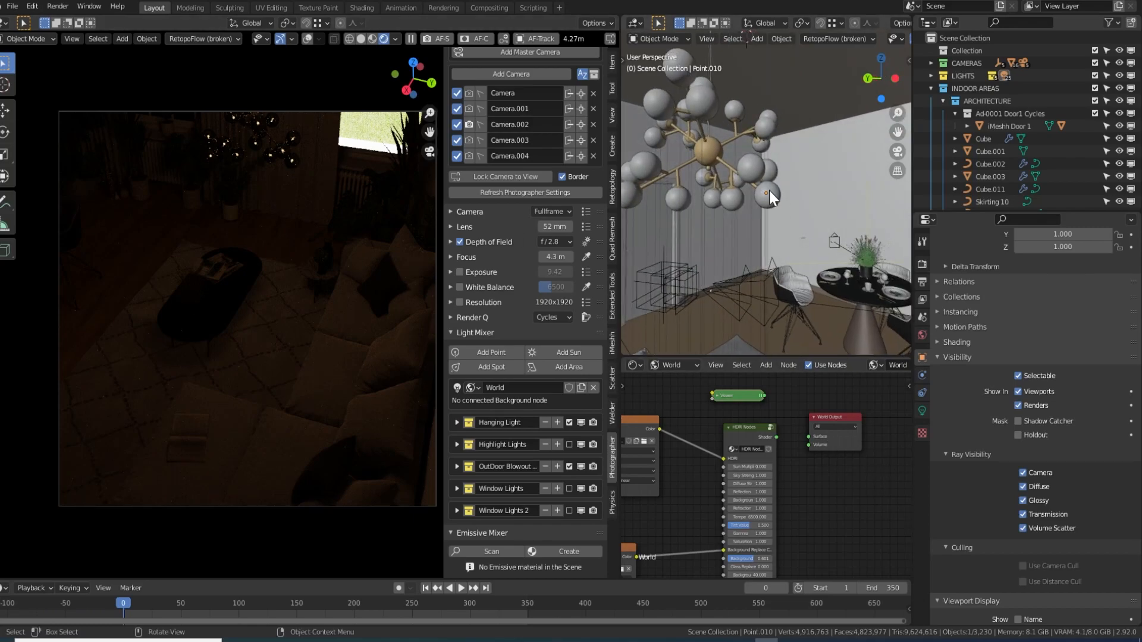
- Switch the shader editor from World to Object and bring the selected point light's nodes into view
middle_click_drag(701, 423, 744, 440)
left_click(684, 366)
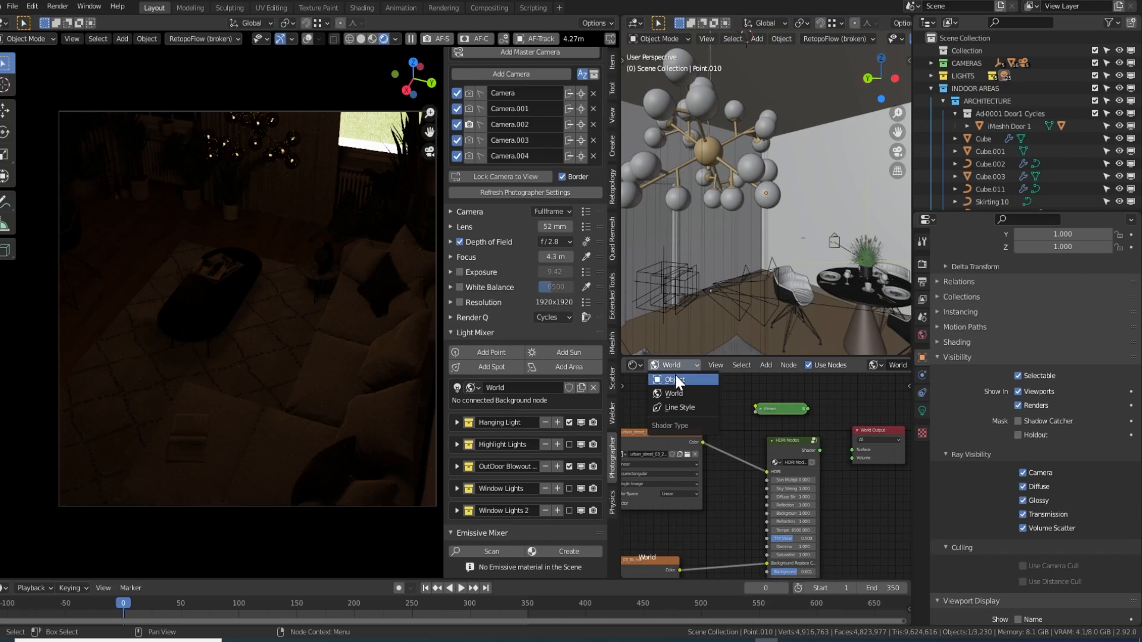
left_click(676, 379)
scroll(762, 473, "up", 2)
middle_click_drag(731, 454, 761, 477)
- Try the point light's Emission without Ray Length linked to Strength, using render regions around the lamp, and undo the unlinking
left_click_drag(753, 519, 737, 519)
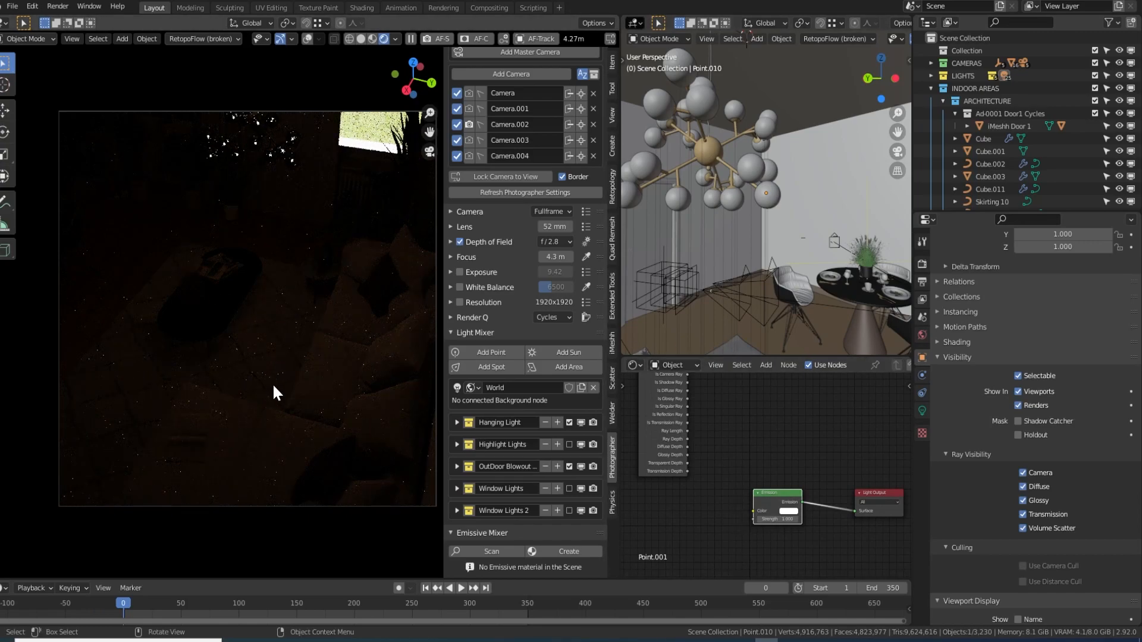
key("ctrl+b")
left_click_drag(303, 169, 210, 116)
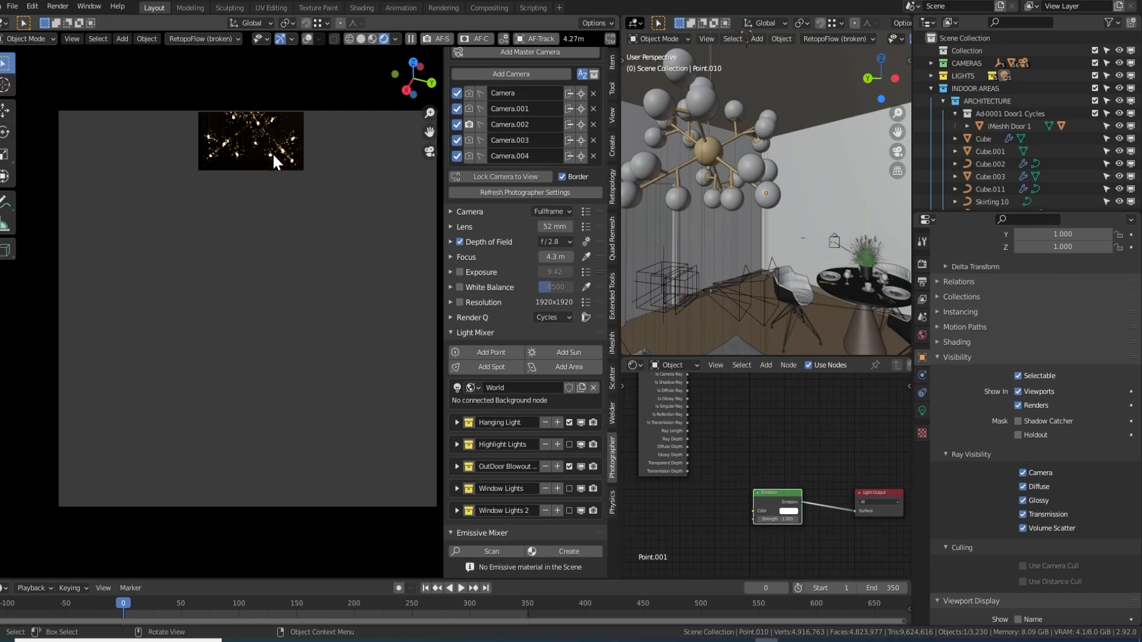
key("ctrl+b")
left_click_drag(328, 188, 158, 88)
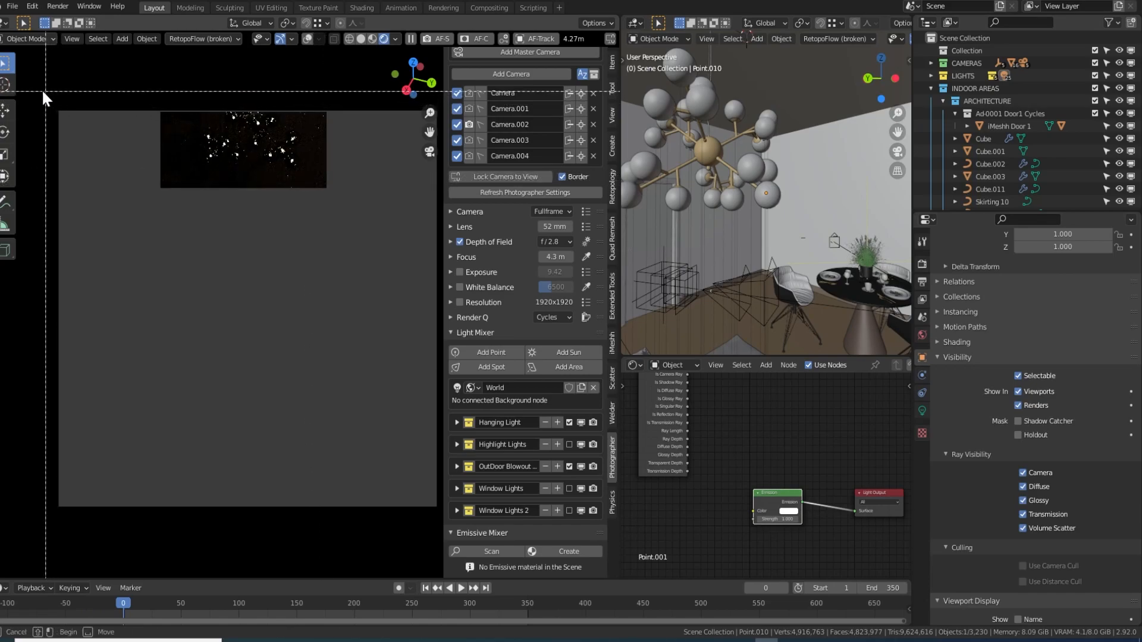
key("ctrl+alt+b")
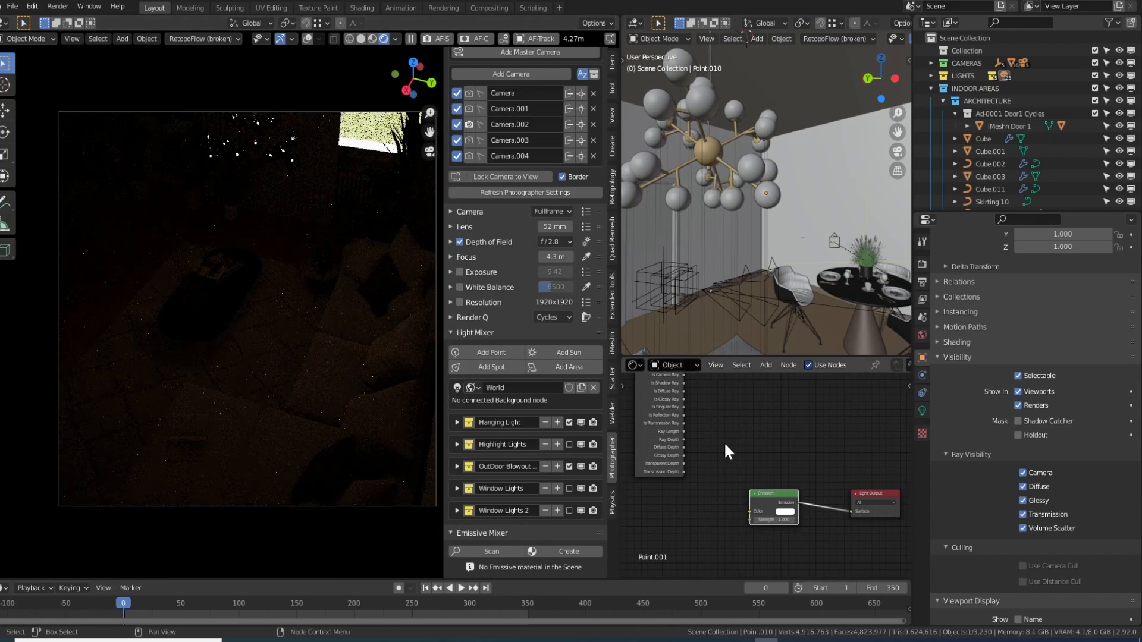
key("ctrl+z")
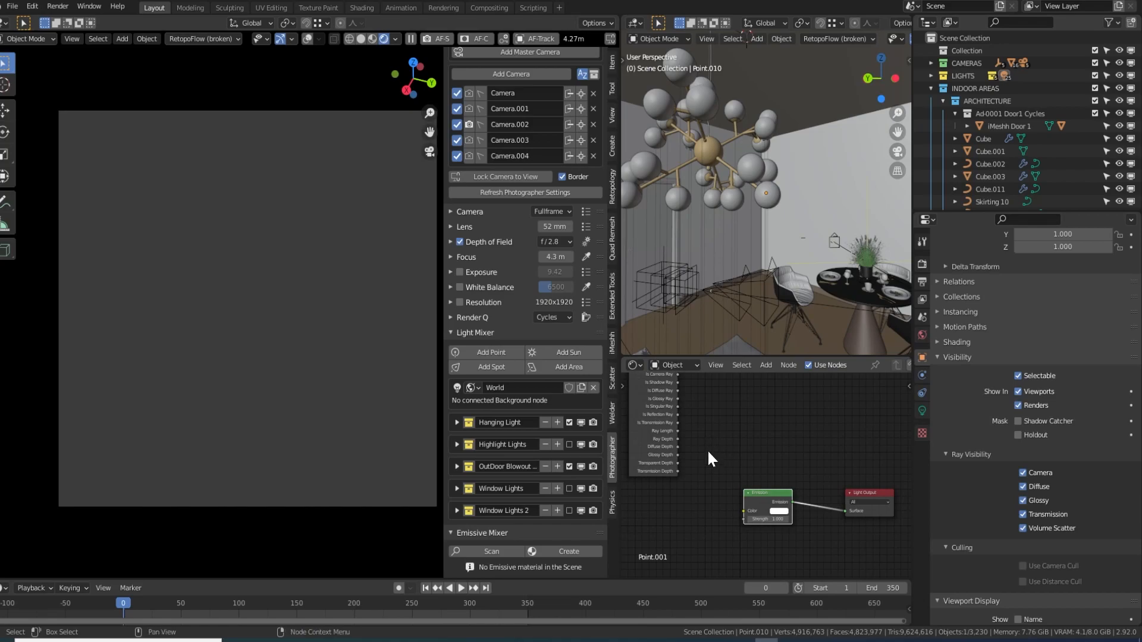
middle_click_drag(701, 449, 718, 449)
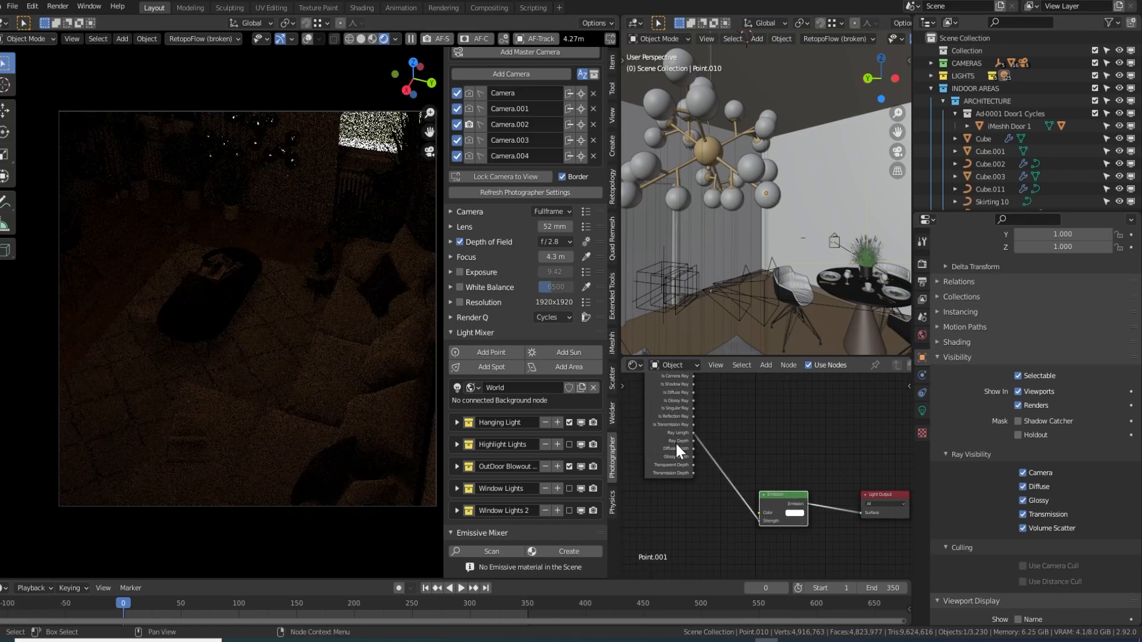
- Reposition the Light Path and Emission nodes so the point light's whole node setup can be seen
left_click_drag(674, 433, 673, 506)
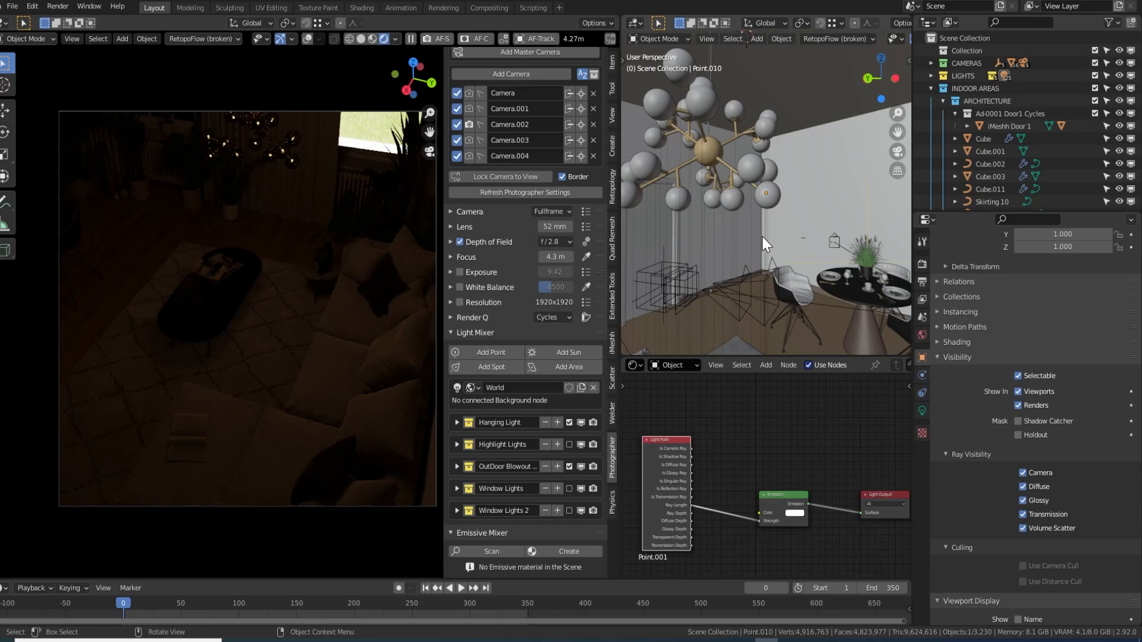
mouse_move(763, 237)
middle_mouse_down()
mouse_move(764, 213)
mouse_move(766, 242)
middle_mouse_up()
middle_click_drag(806, 540, 794, 520)
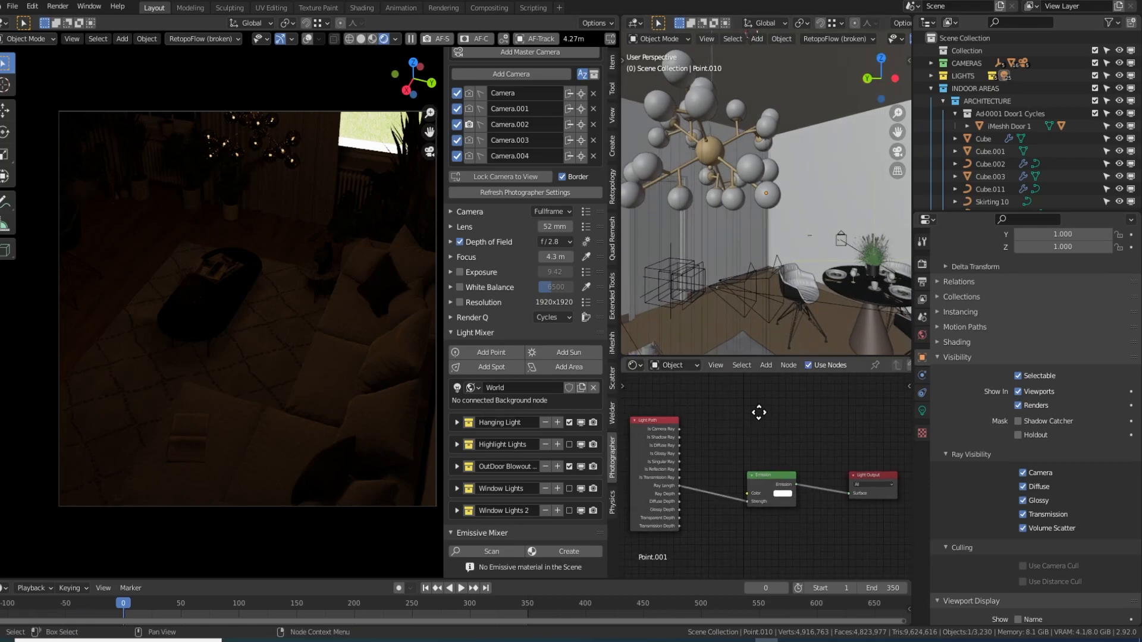
middle_click_drag(765, 420, 759, 427)
left_click_drag(766, 481, 747, 473)
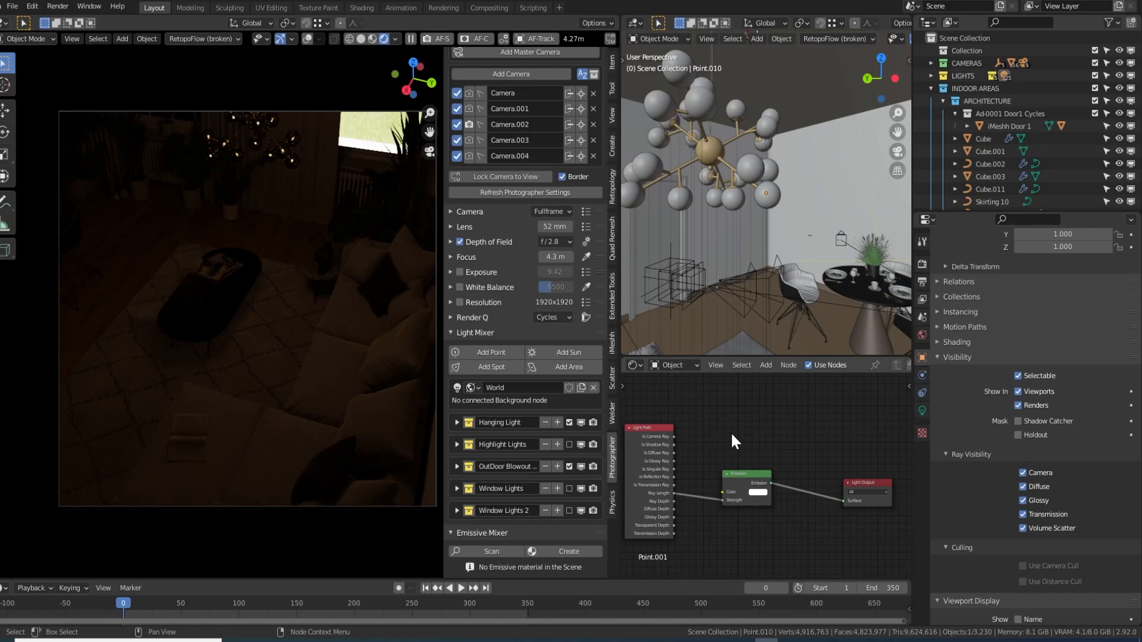
- Select the hanging lamp's glass bulbs and the point light inside a bulb to compare their shader nodes
left_click(749, 174)
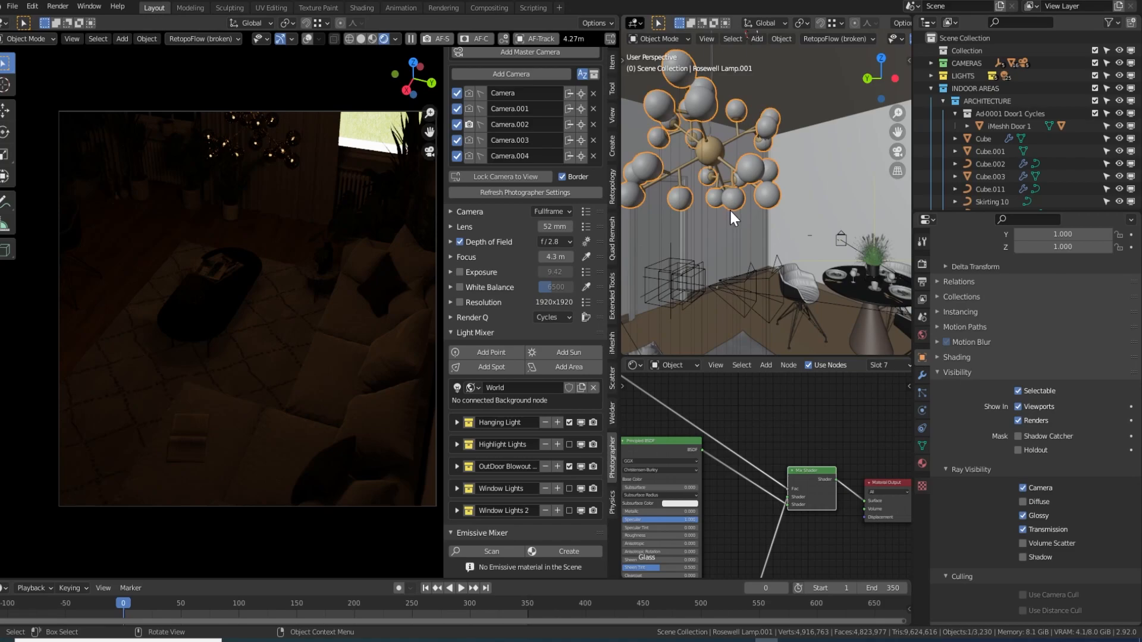
left_click(763, 213)
left_click(766, 224)
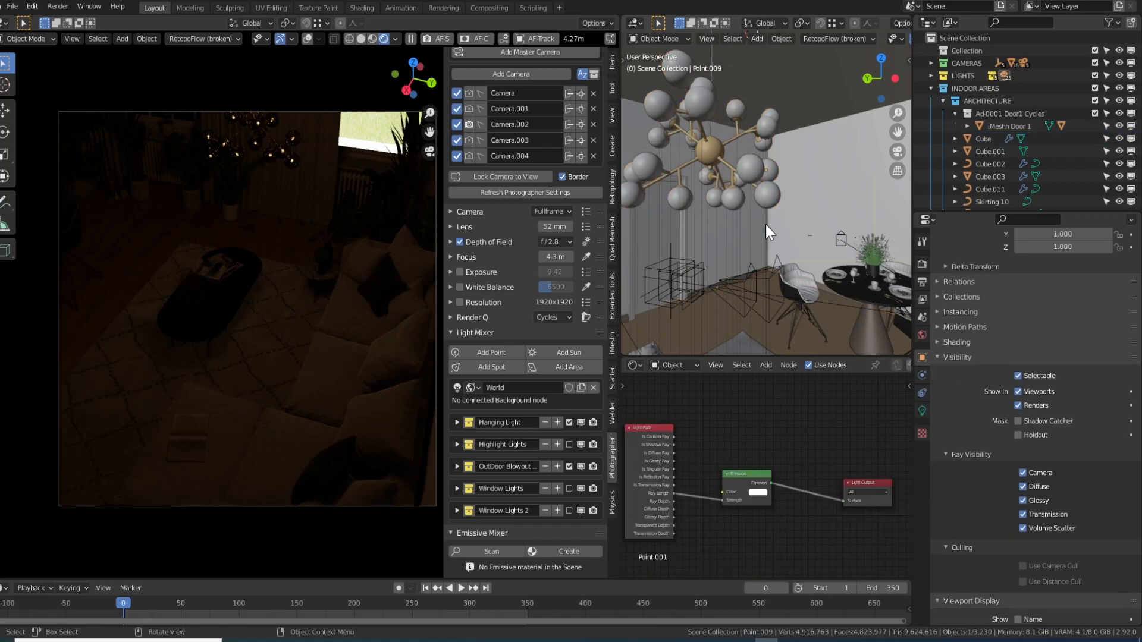
- Unlink Ray Length from the point light's Emission Strength and relink it, twice, to compare how the lamp lights the room
middle_click_drag(759, 239, 835, 258)
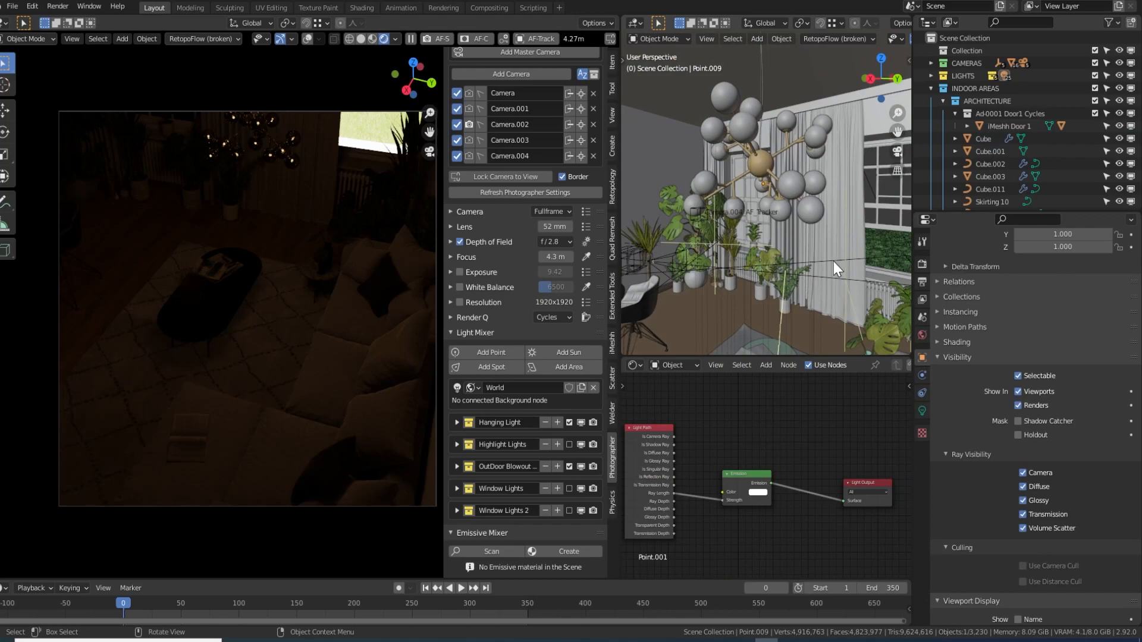
left_click_drag(722, 500, 715, 508)
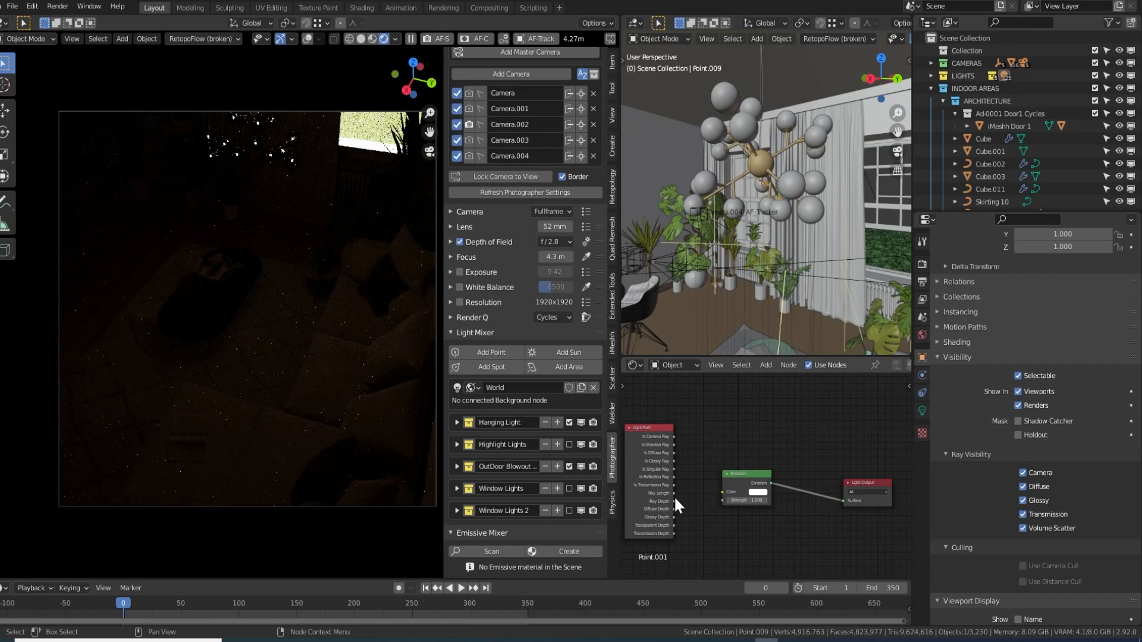
left_click_drag(674, 493, 723, 500)
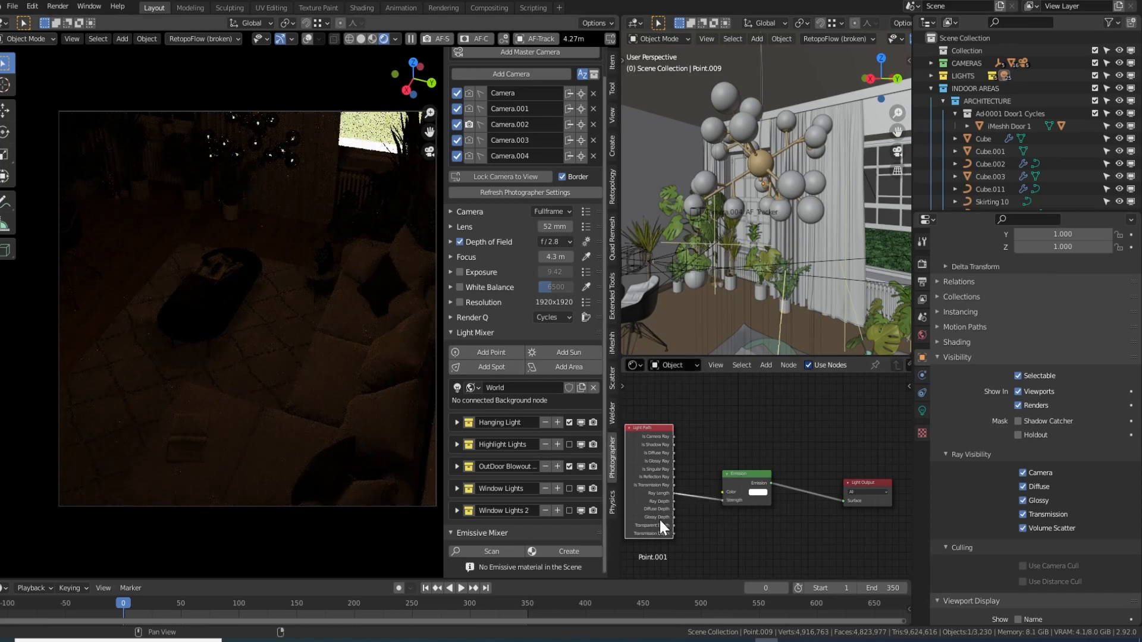
left_click_drag(723, 502, 712, 508)
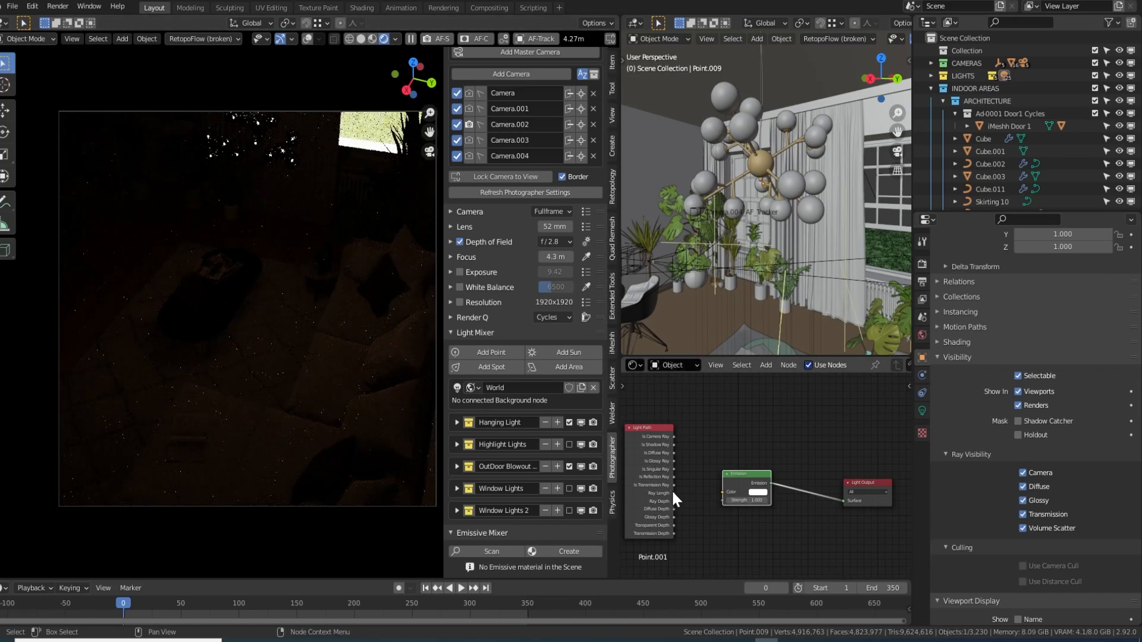
left_click_drag(674, 493, 709, 500)
left_click_drag(722, 500, 723, 500)
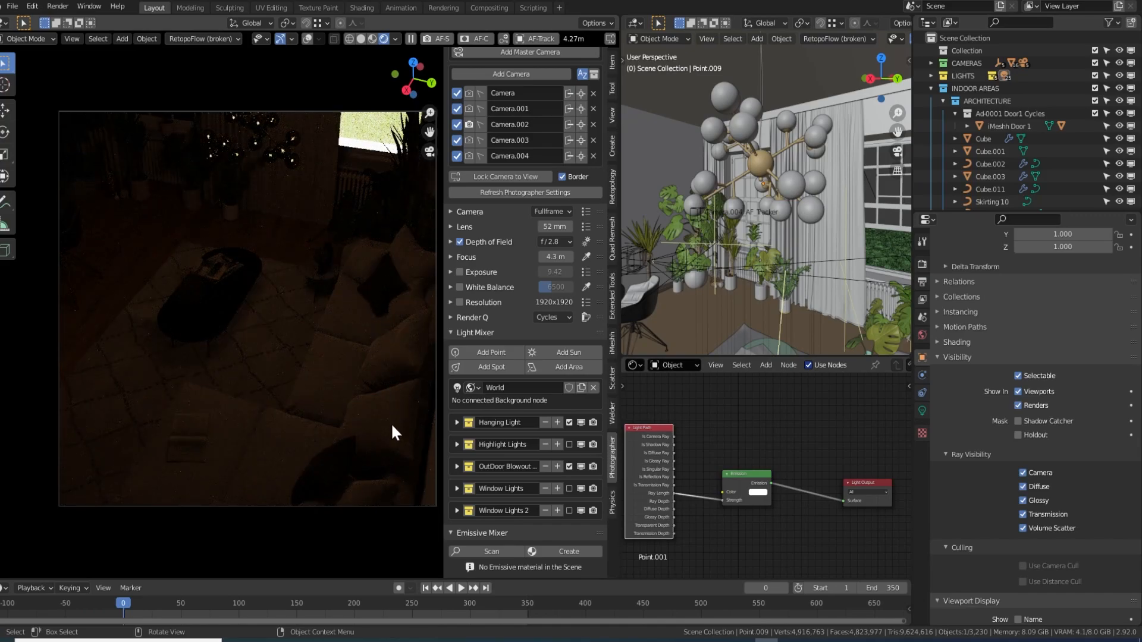
- Enable the Highlight Lights collection and turn on OptiX denoising for the viewport render
left_click(569, 444)
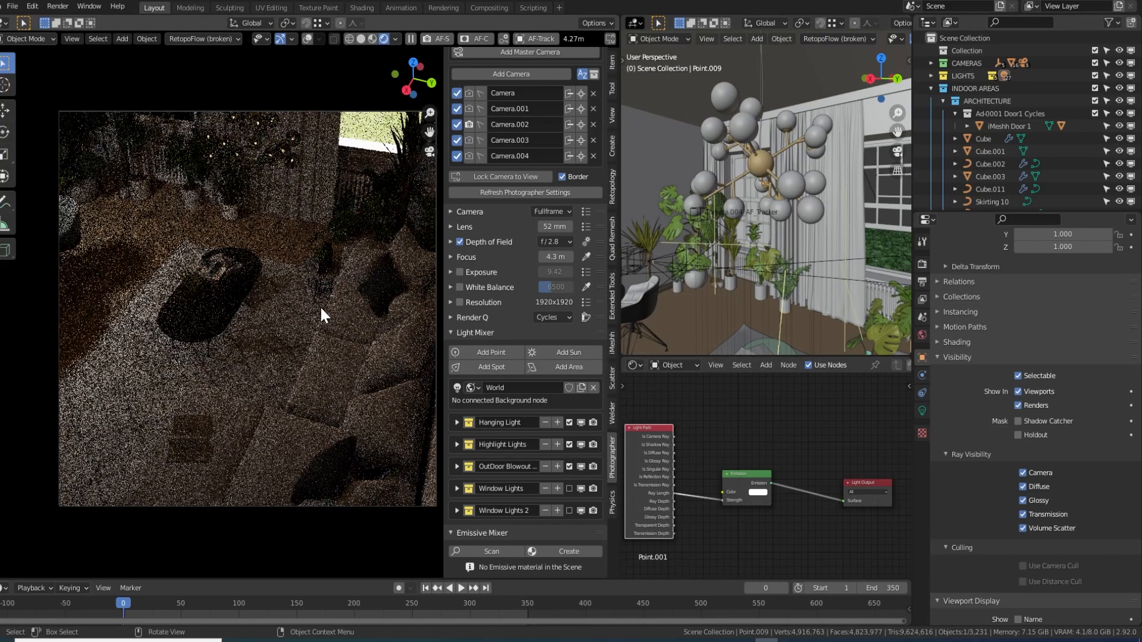
left_click(922, 262)
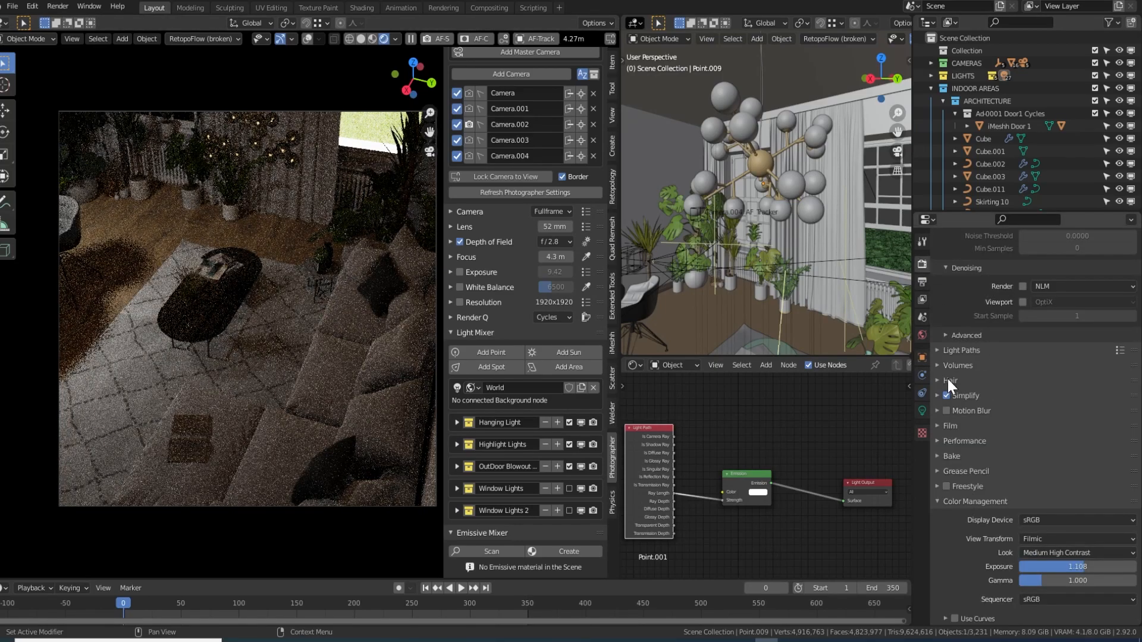
scroll(958, 405, "up", 3)
scroll(960, 410, "up", 1)
left_click(1023, 403)
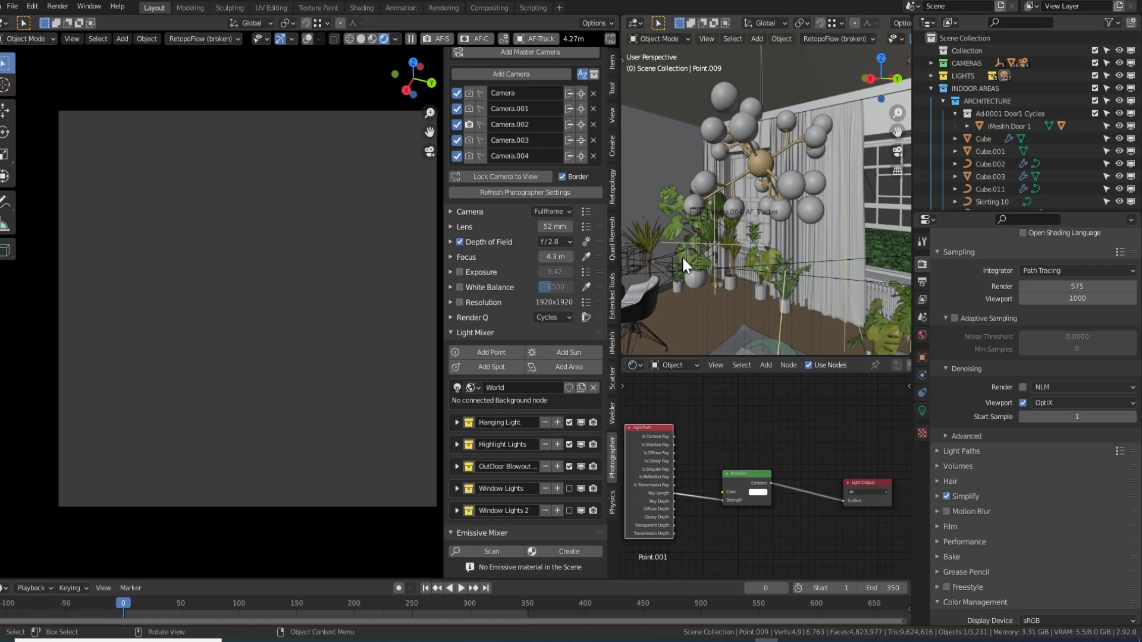
- Select the Table Light and locate it in the outliner, enable the Sofa Light beside it, and select the Sofa Light
middle_click_drag(687, 277, 769, 187)
left_click(663, 171)
key("period")
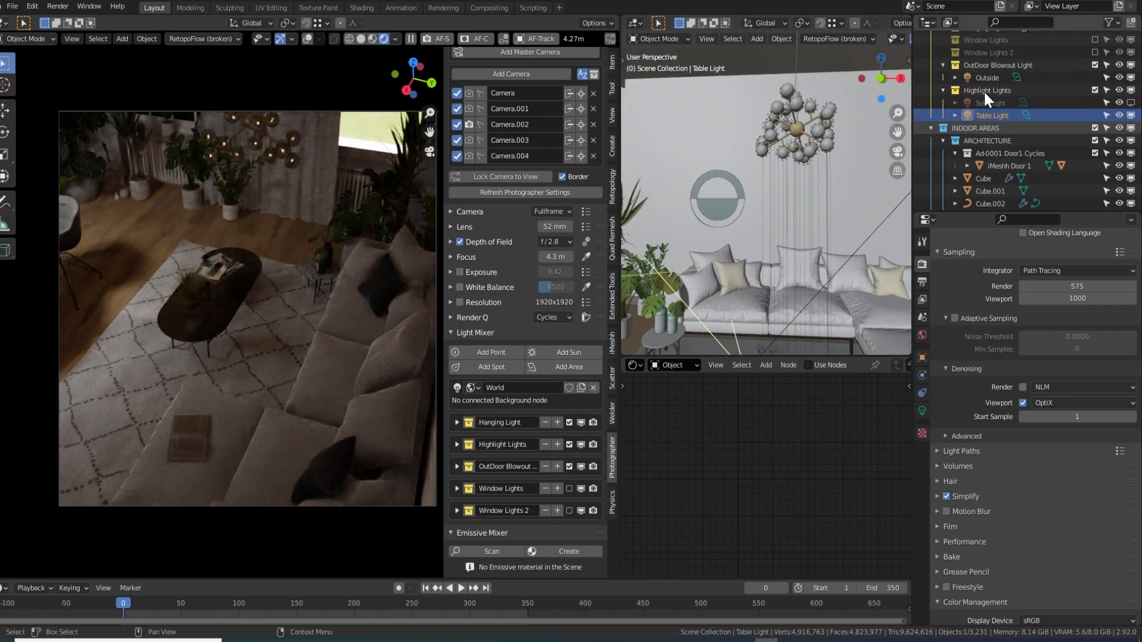
left_click(1132, 103)
middle_click_drag(813, 198, 779, 205)
left_click(785, 187)
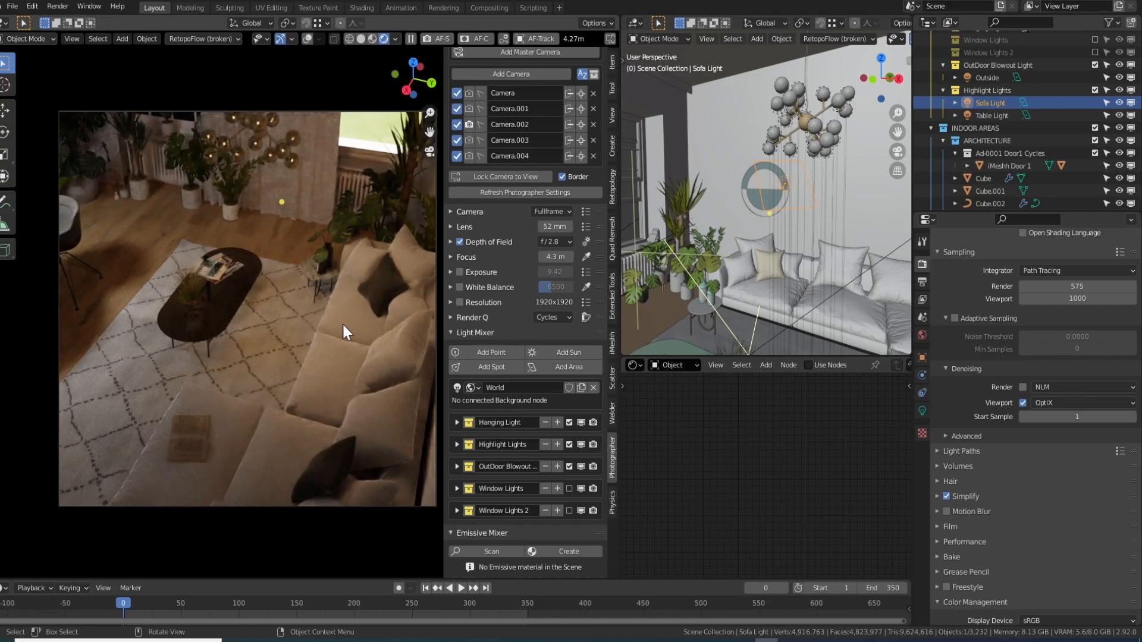
- Inspect the Sofa Light's placement above the sofa from several angles and toggle the OutDoor Blowout Light collection
middle_click_drag(863, 213, 837, 198)
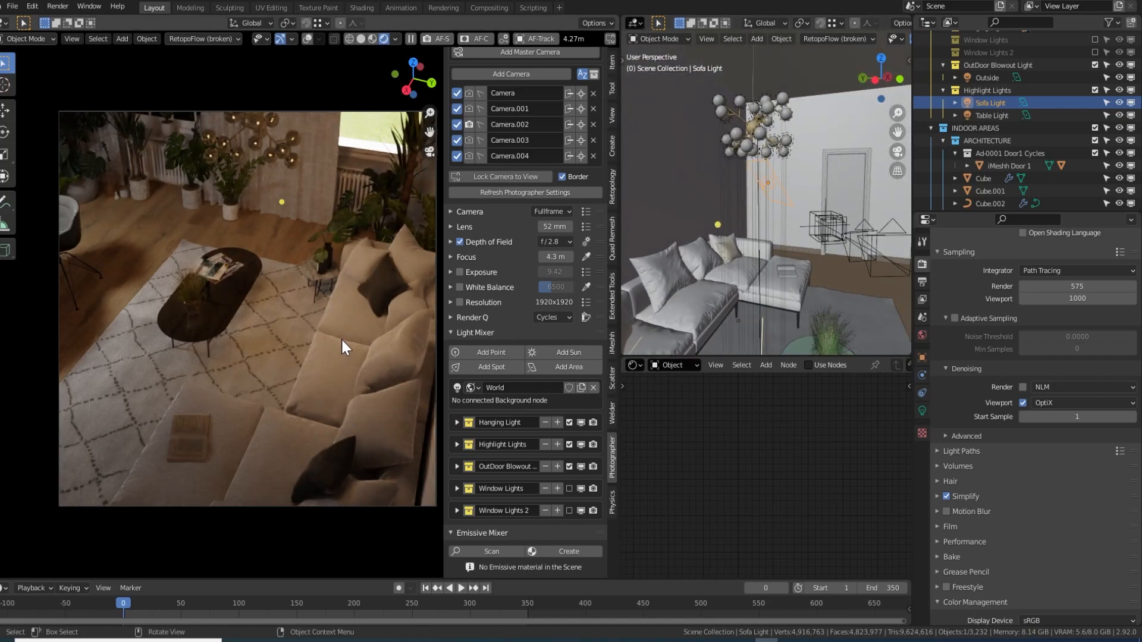
middle_click_drag(870, 173, 761, 186)
scroll(762, 185, "down", 3)
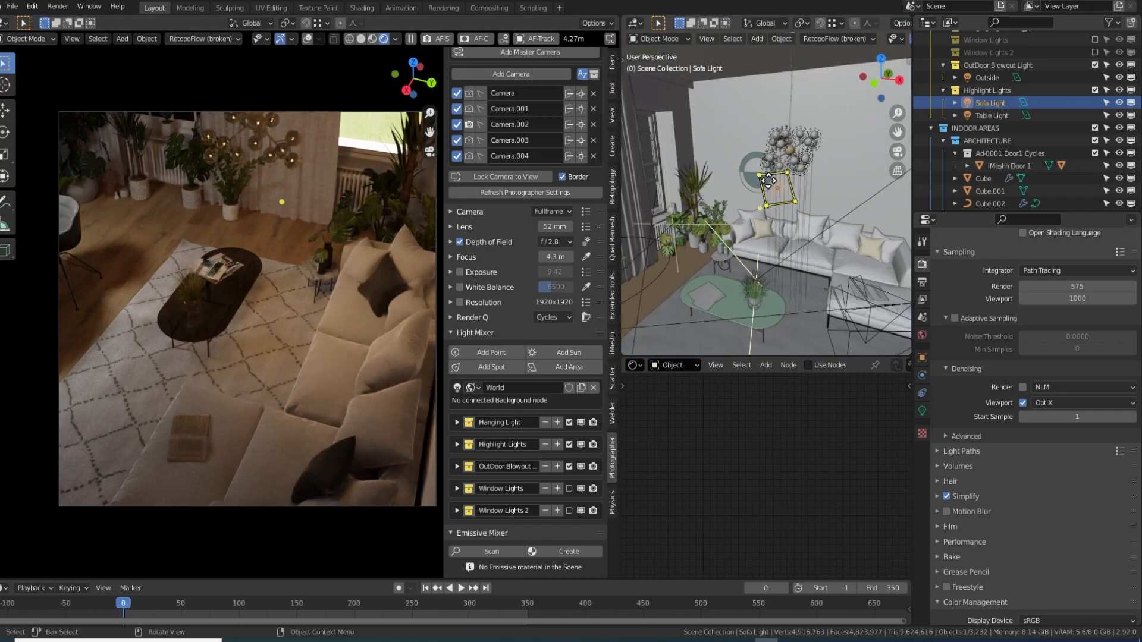
middle_click_drag(797, 216, 663, 222)
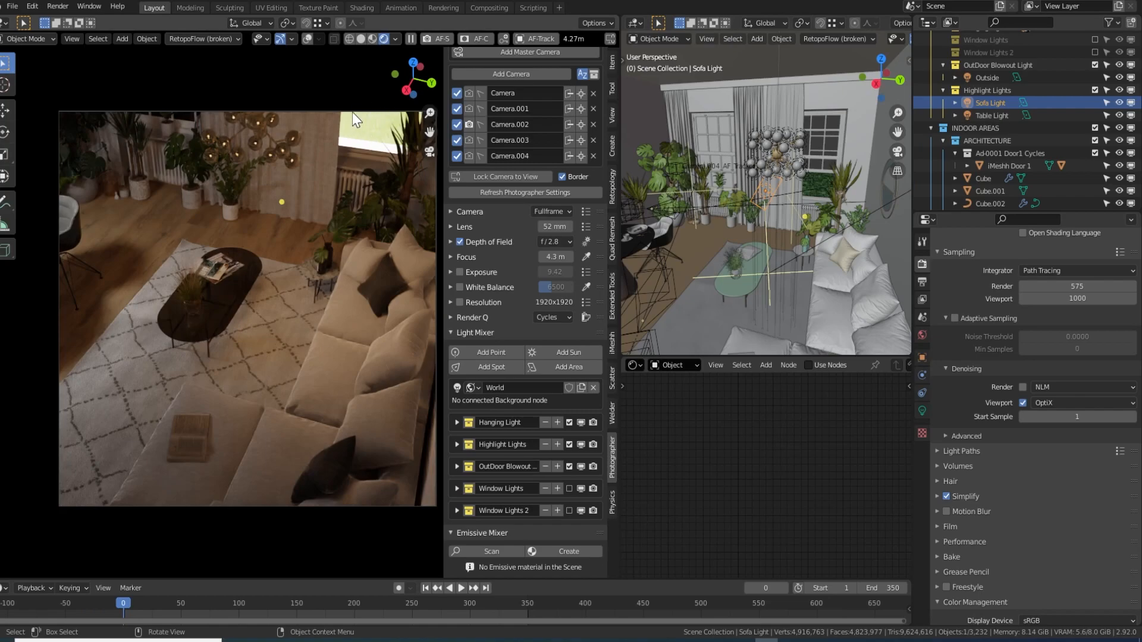
left_click(569, 466)
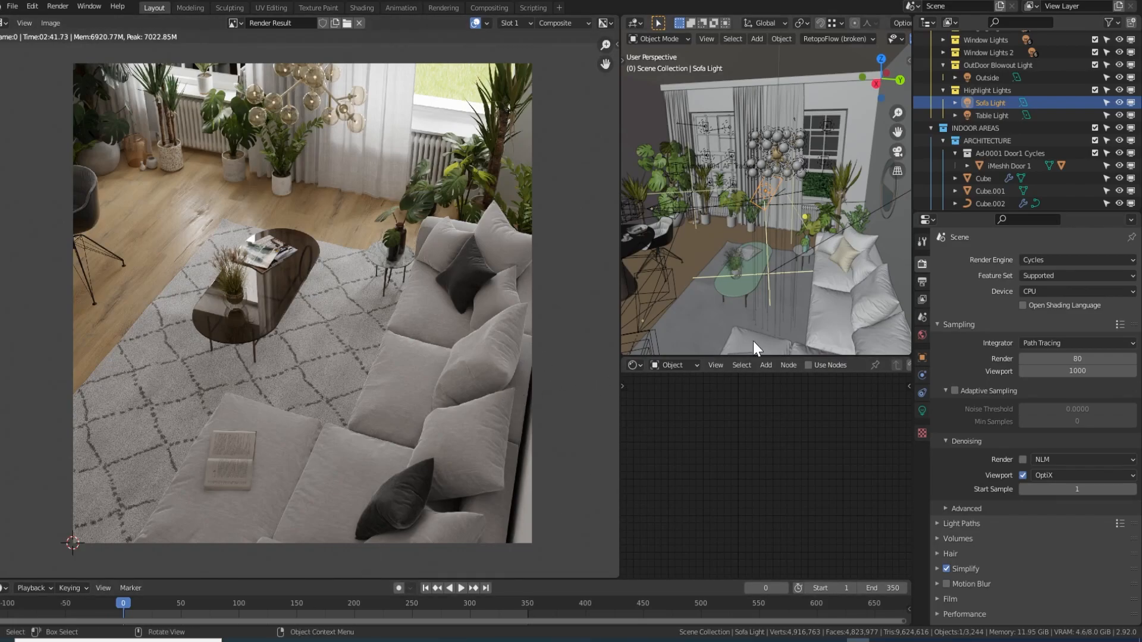
- Set the render output's resolution percentage to 200%
left_click(921, 288)
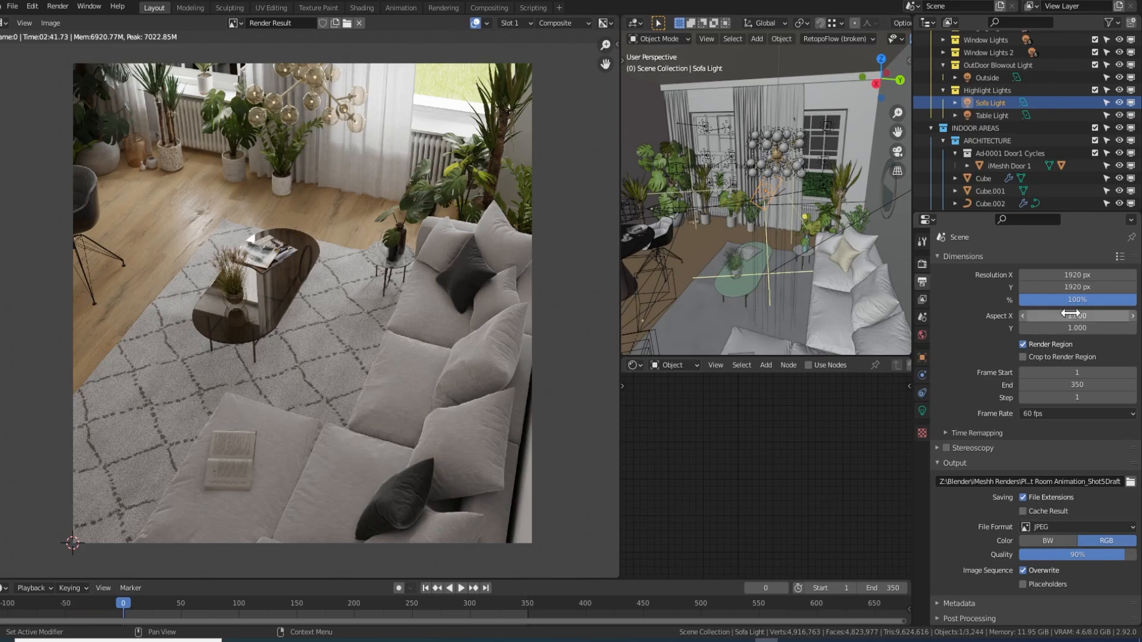
double_click(1094, 299)
type("200")
key("Return")
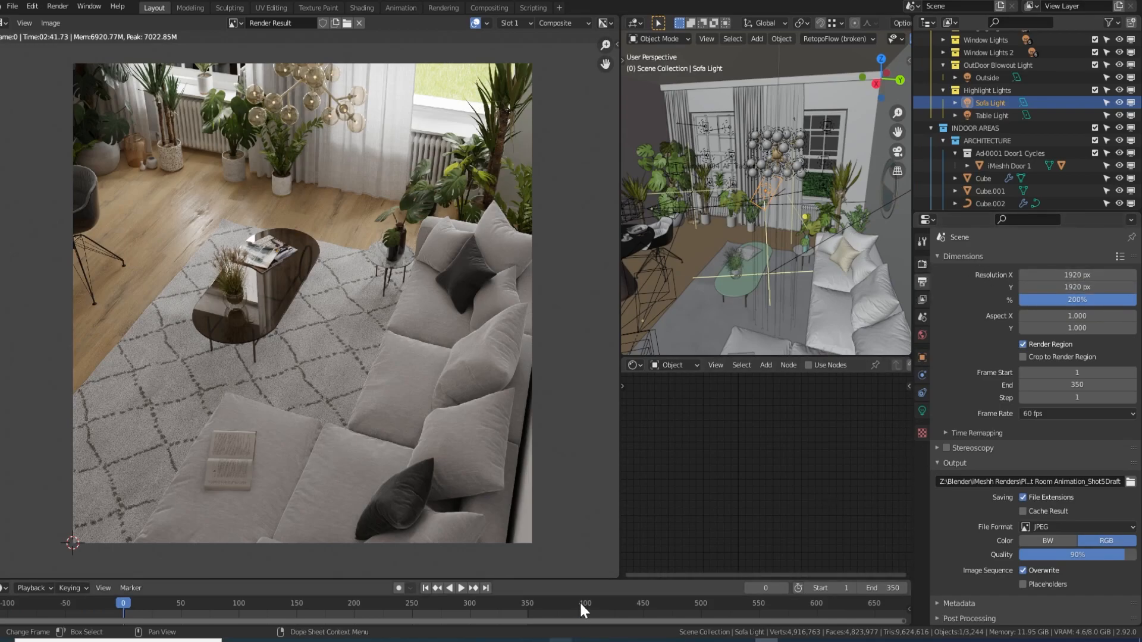
- Switch to Photoshop and hide, then show again, the three FS-0005 Shot1 copy layers to compare the image sizes
left_click(561, 640)
left_click(154, 31)
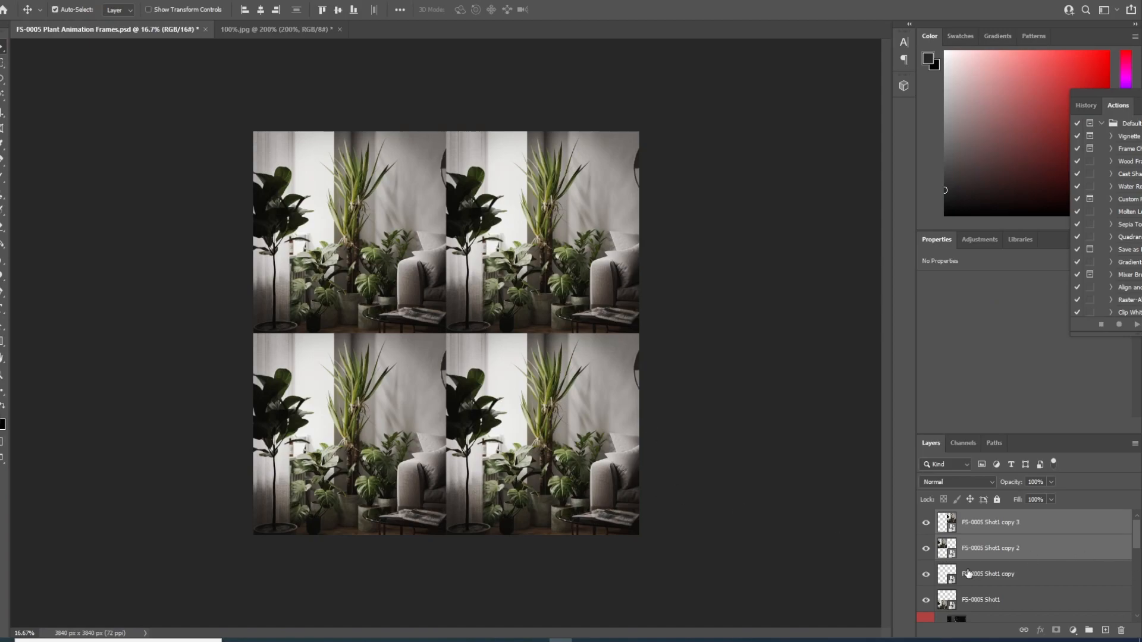
left_click_drag(926, 527, 926, 575)
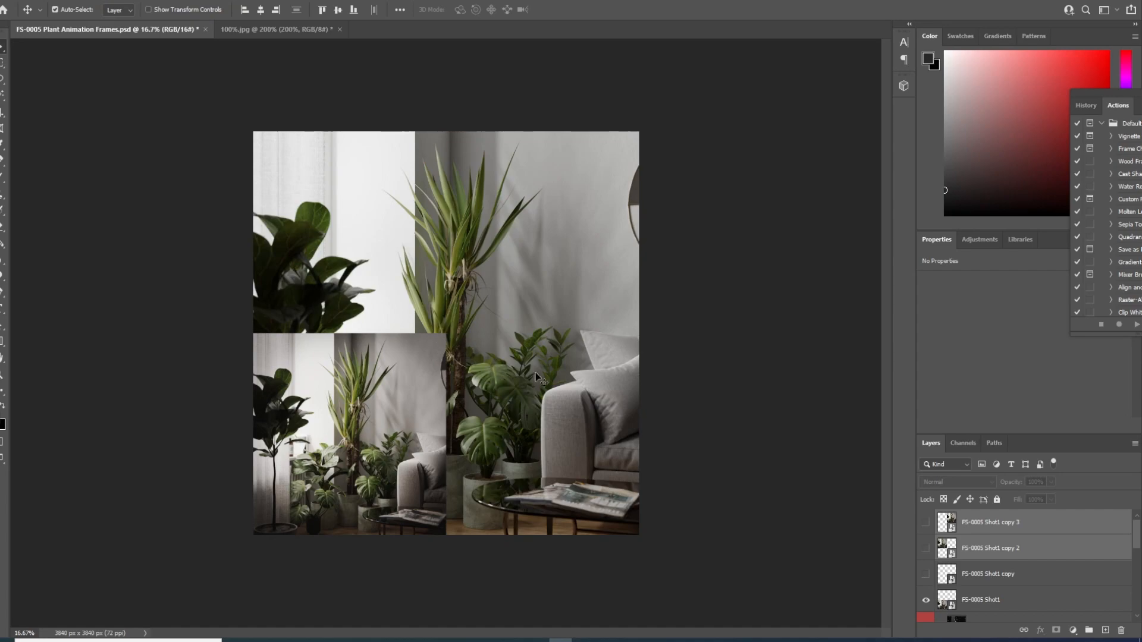
left_click_drag(927, 576, 926, 523)
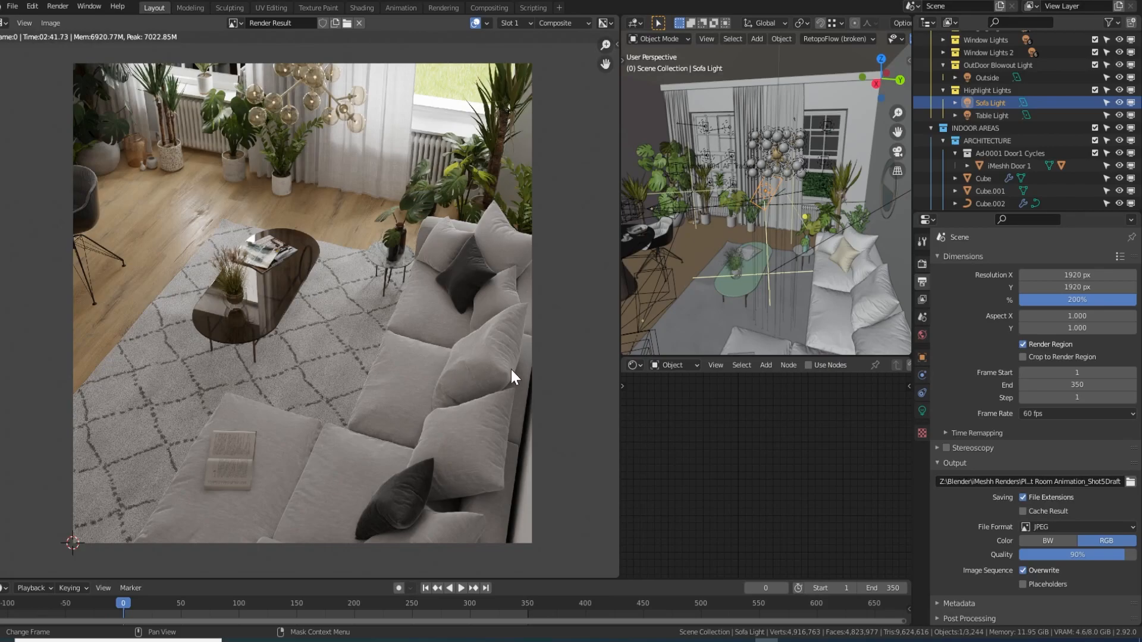
- Set the render samples to 80/4 and go back to the output dimensions
left_click(922, 264)
left_click(1070, 357)
type("80/4")
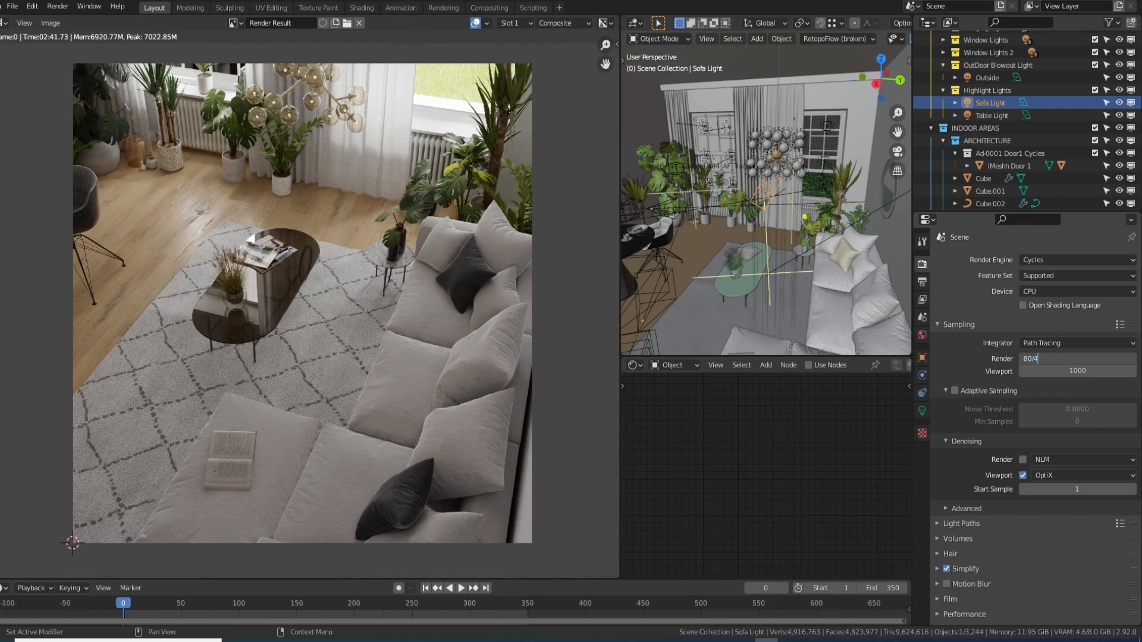
key("Return")
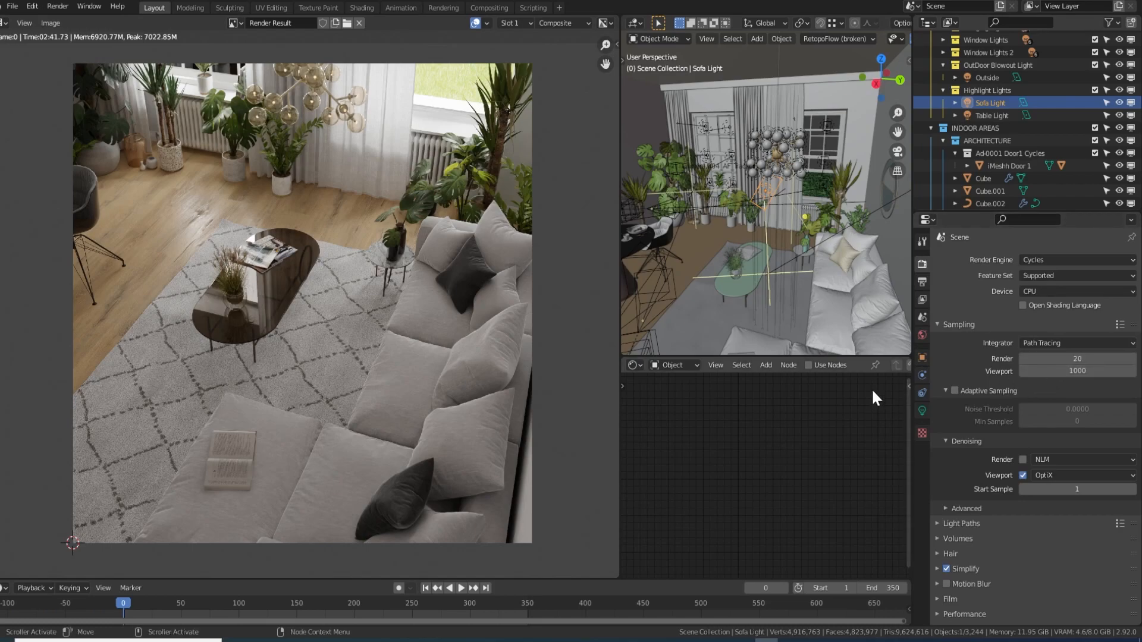
left_click(921, 284)
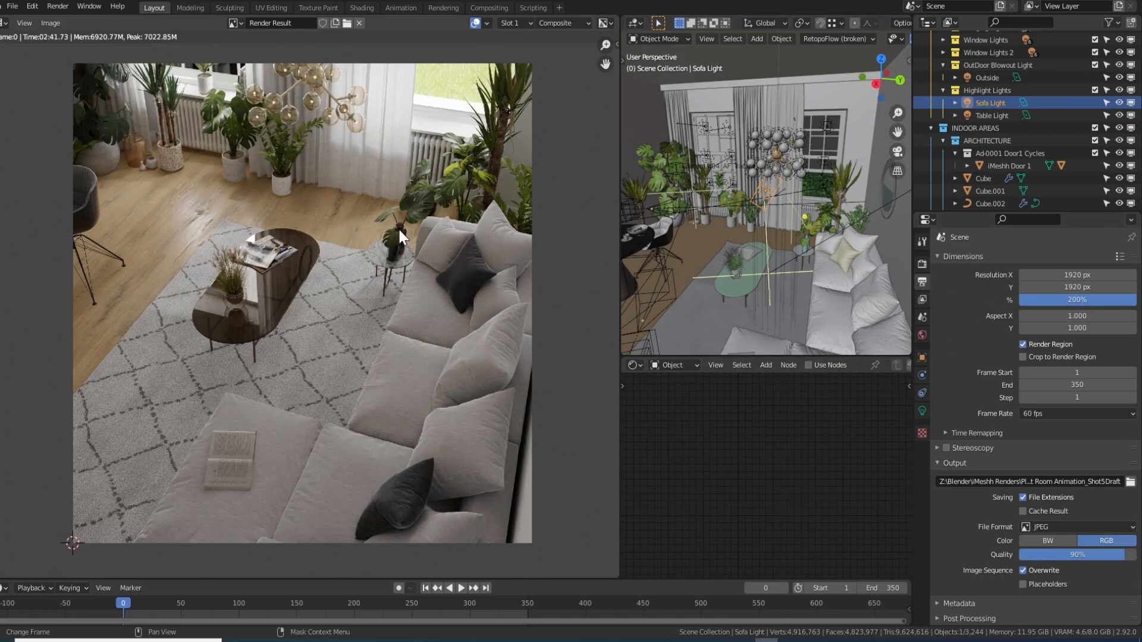
- Alternate between render slots 1 and 2 to compare the two renders' detail and render times
key("j")
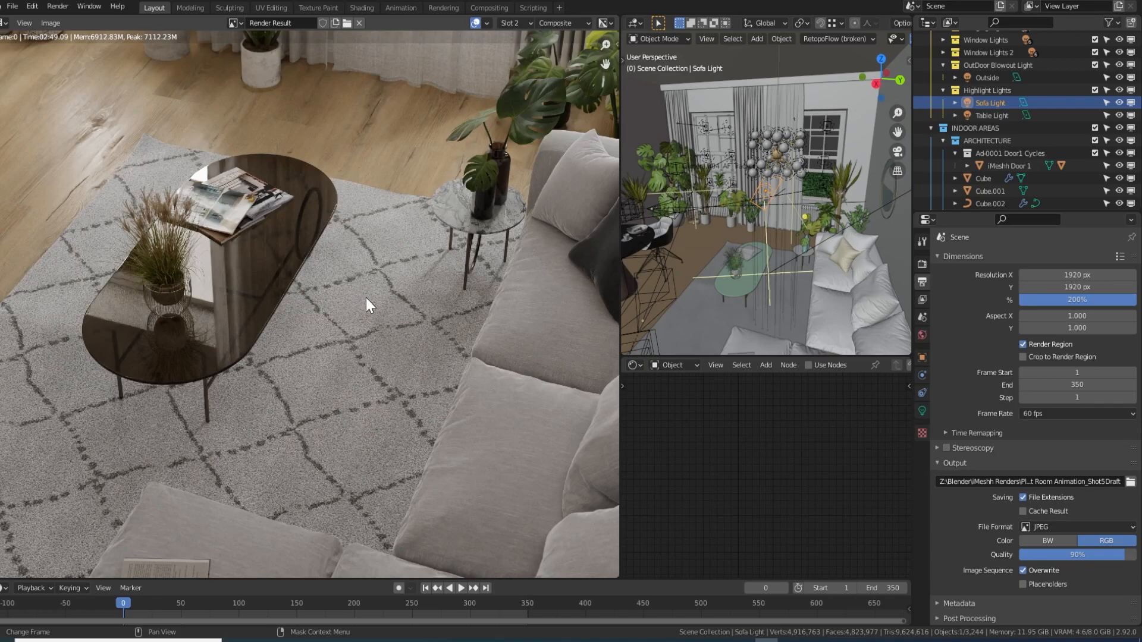
key("j")
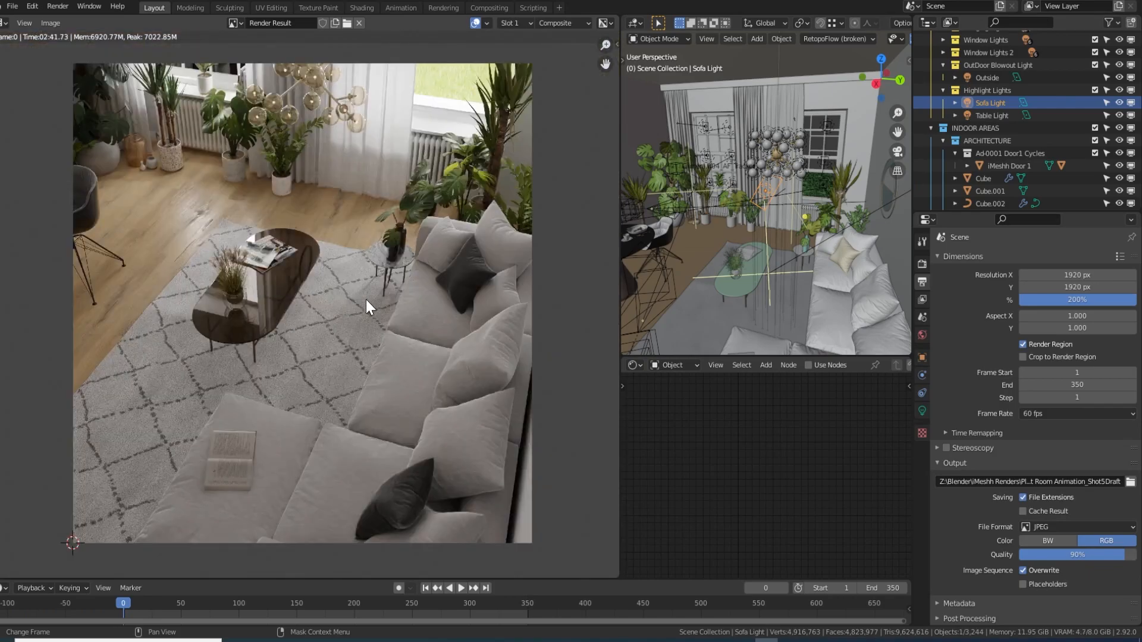
key("j")
key("j")
key("j")
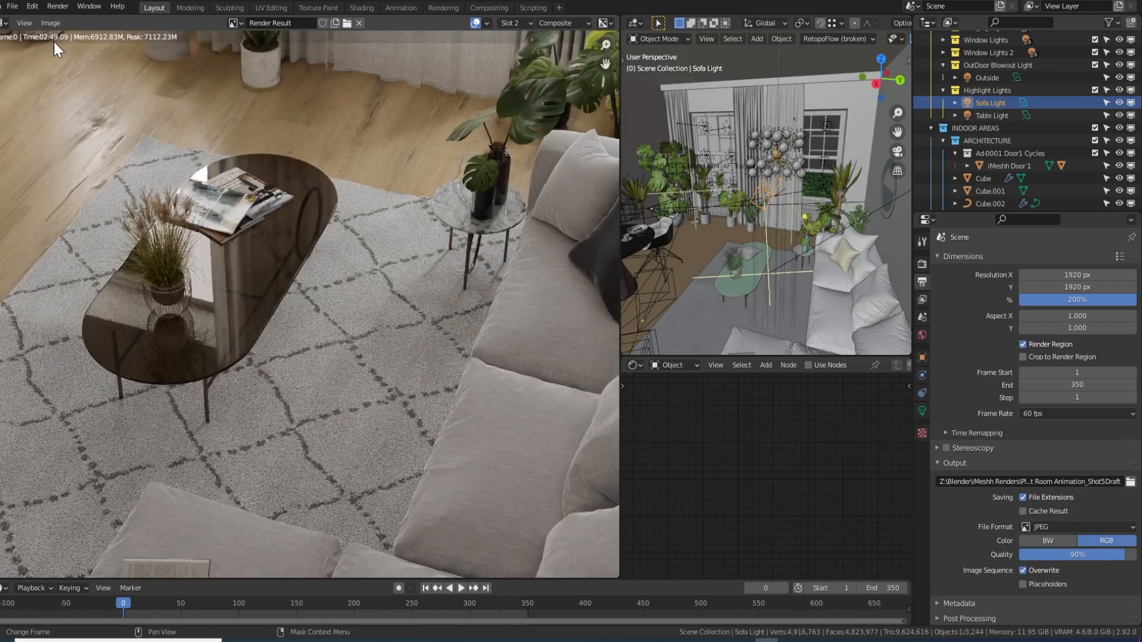
key("j")
key("j")
key("j")
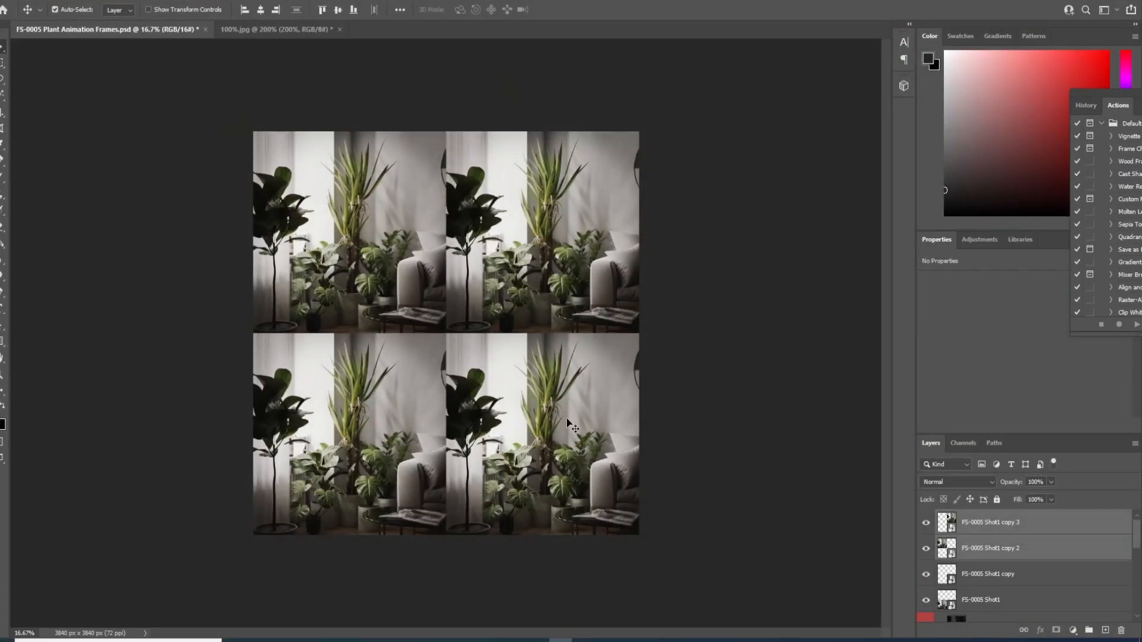
- Switch to the 100%.jpg document in Photoshop and toggle the 200% layer to compare detail around the coffee table and rug
left_click(300, 25)
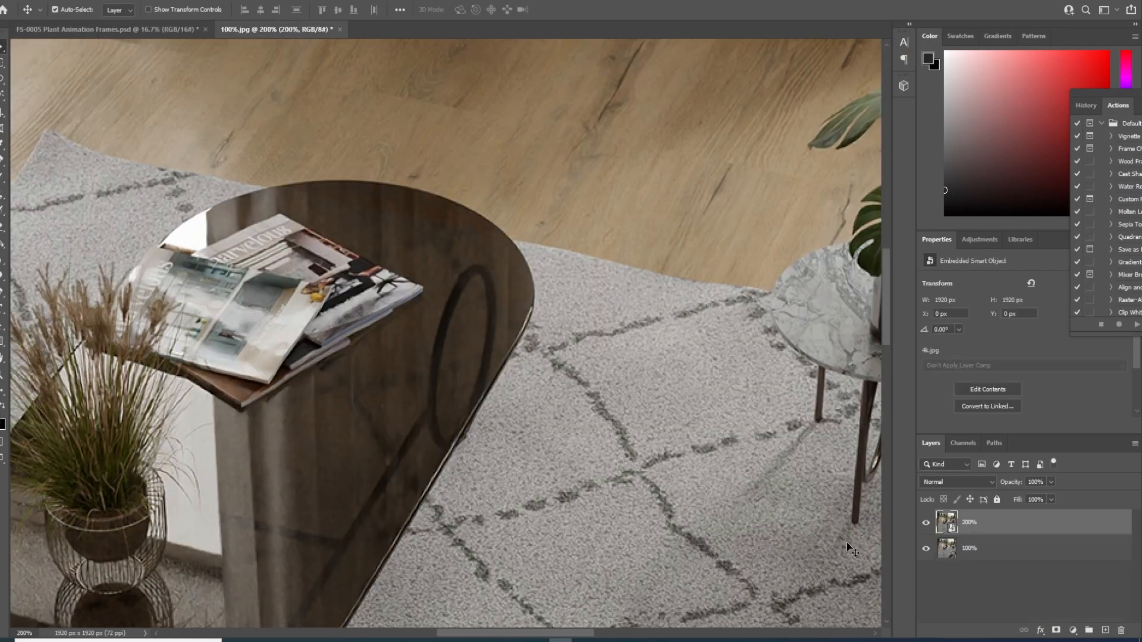
left_click(926, 523)
left_click(926, 524)
left_click(926, 525)
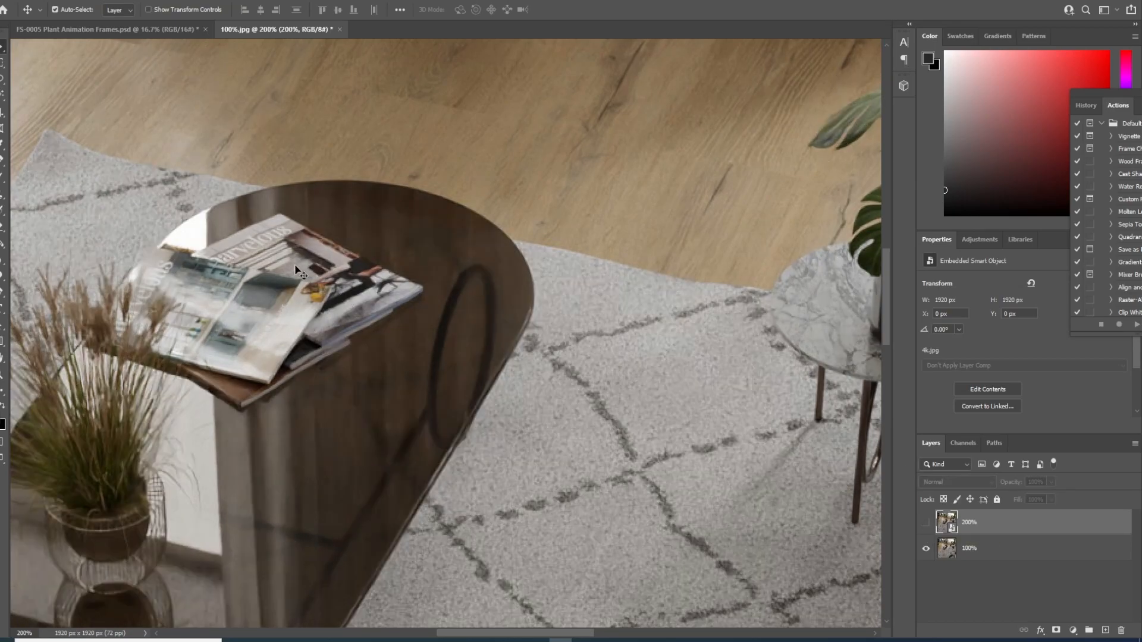
left_click(926, 523)
left_click(926, 524)
left_click(926, 523)
left_click(925, 524)
left_click(925, 524)
left_click(925, 524)
left_click(925, 523)
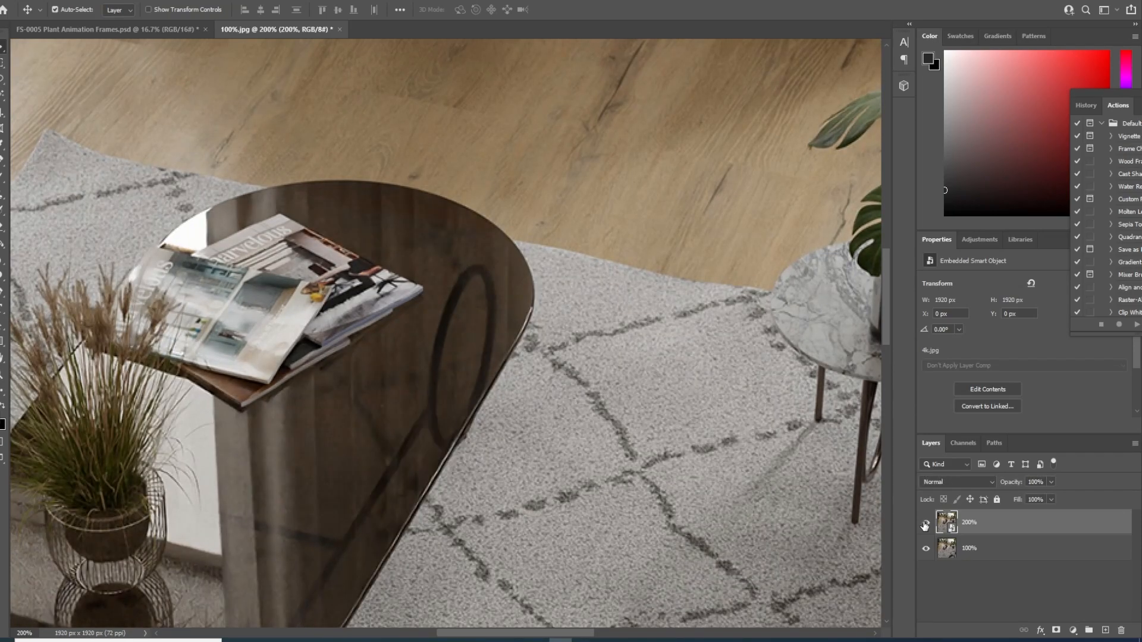
left_click(925, 523)
left_click(926, 524)
- Compare the 100% and 200% renders around the potted plants and radiator by hiding and reshowing the 200% layer
scroll(660, 441, "up", 5)
scroll(659, 435, "up", 2)
left_click_drag(578, 633, 467, 612)
left_click_drag(886, 263, 885, 219)
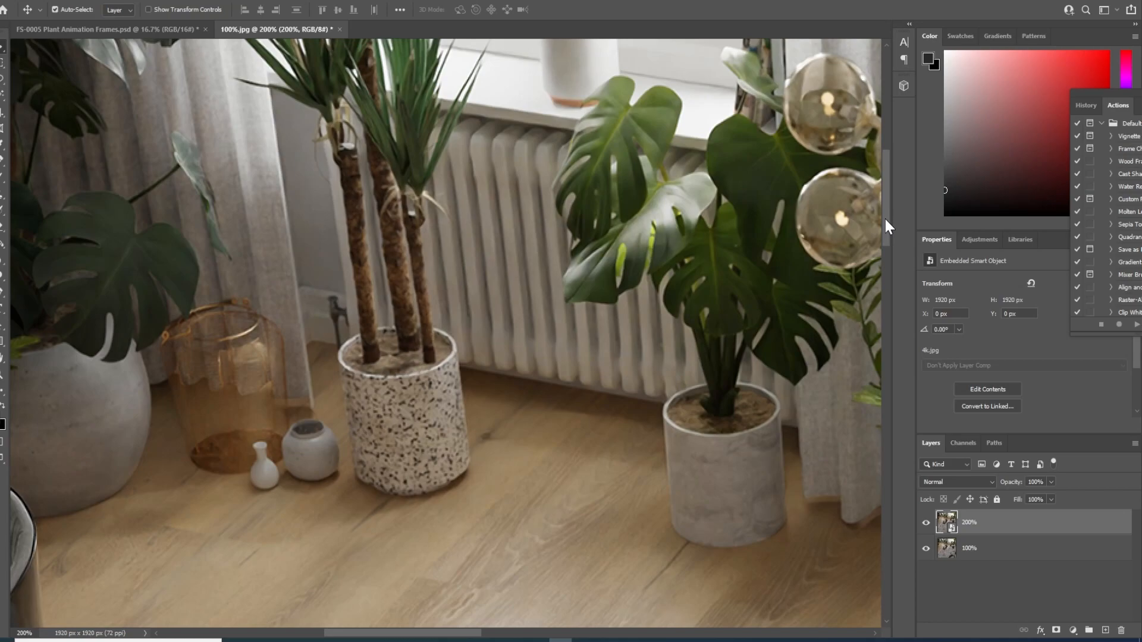
left_click(926, 523)
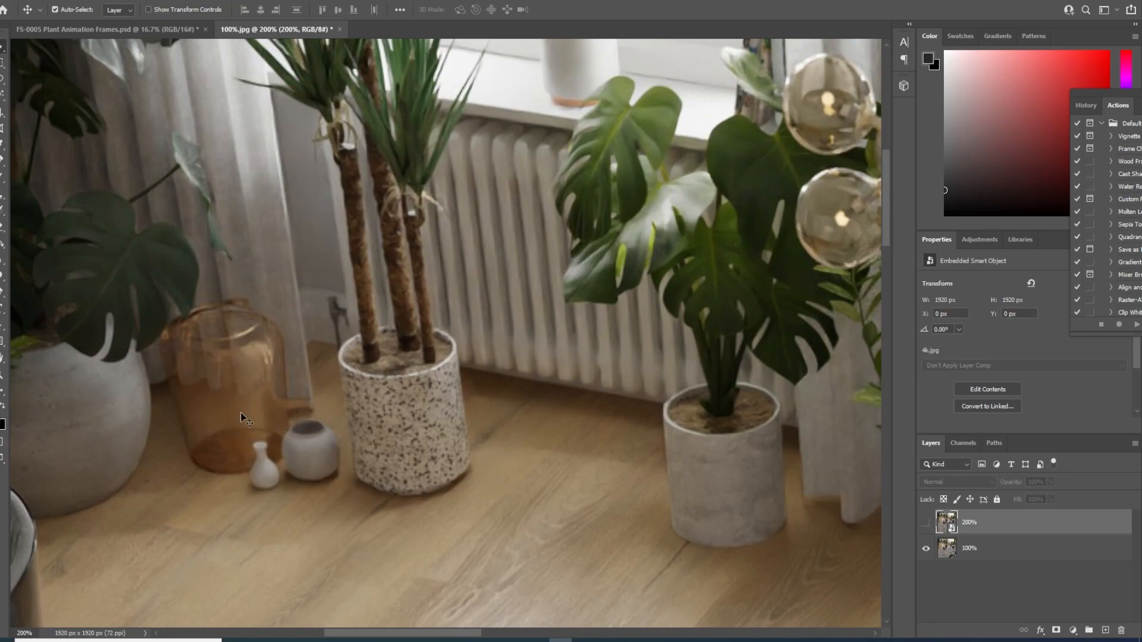
left_click(926, 522)
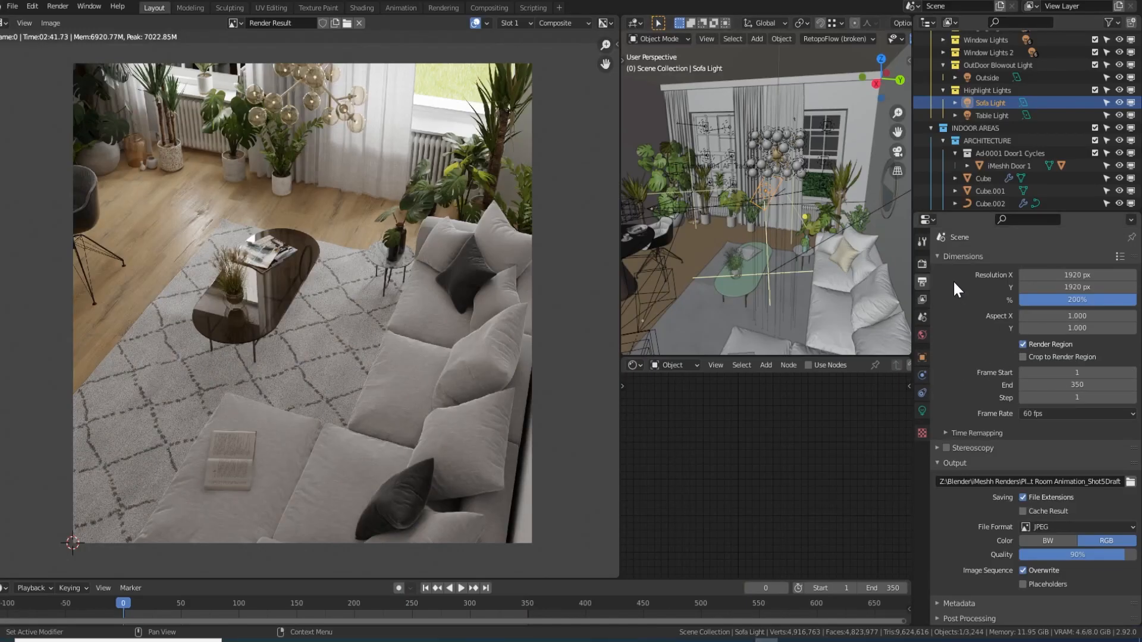
- Show the render settings in Blender, and view the 100%.jpg comparison in Photoshop at 50% zoom
left_click(922, 265)
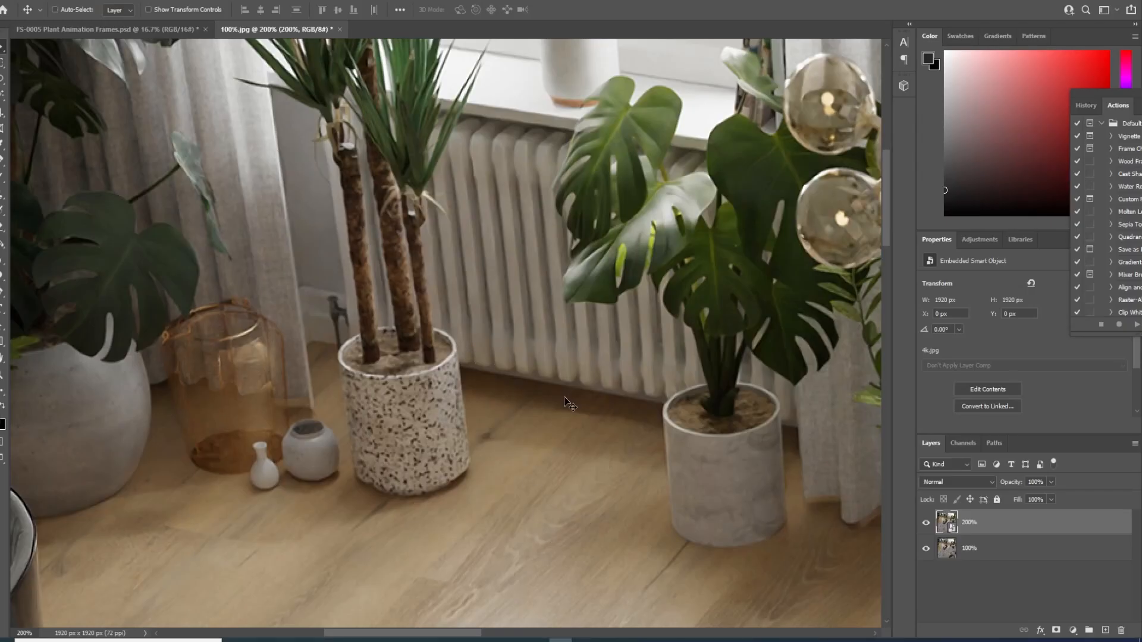
key("ctrl+minus")
key("ctrl+minus")
key("ctrl+minus")
key("ctrl+minus")
key("ctrl+minus")
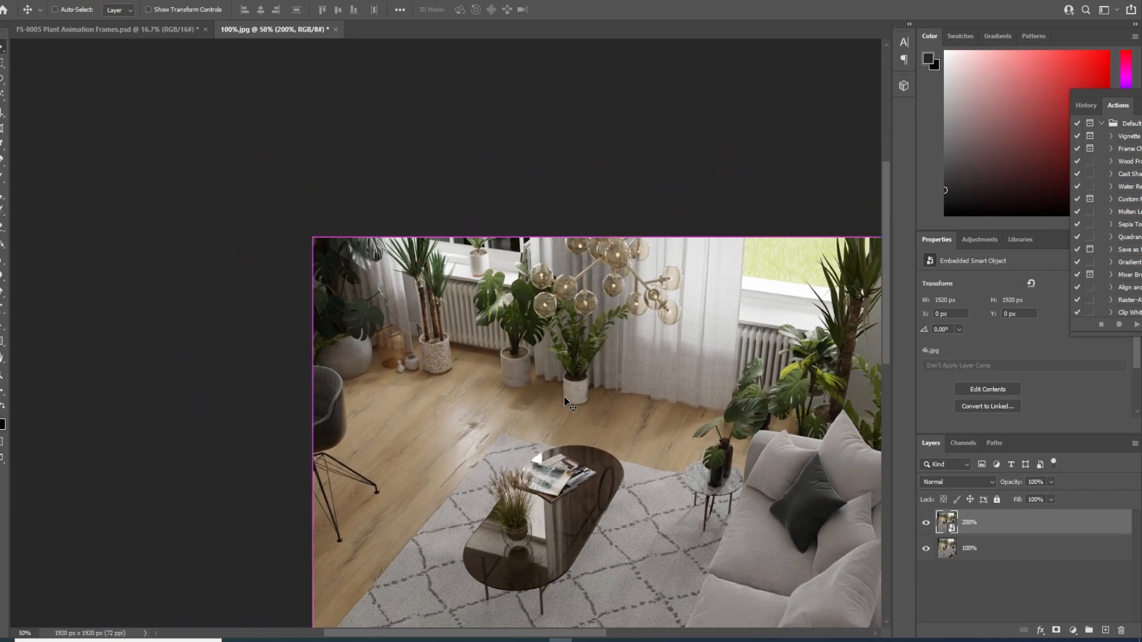
key("ctrl+plus")
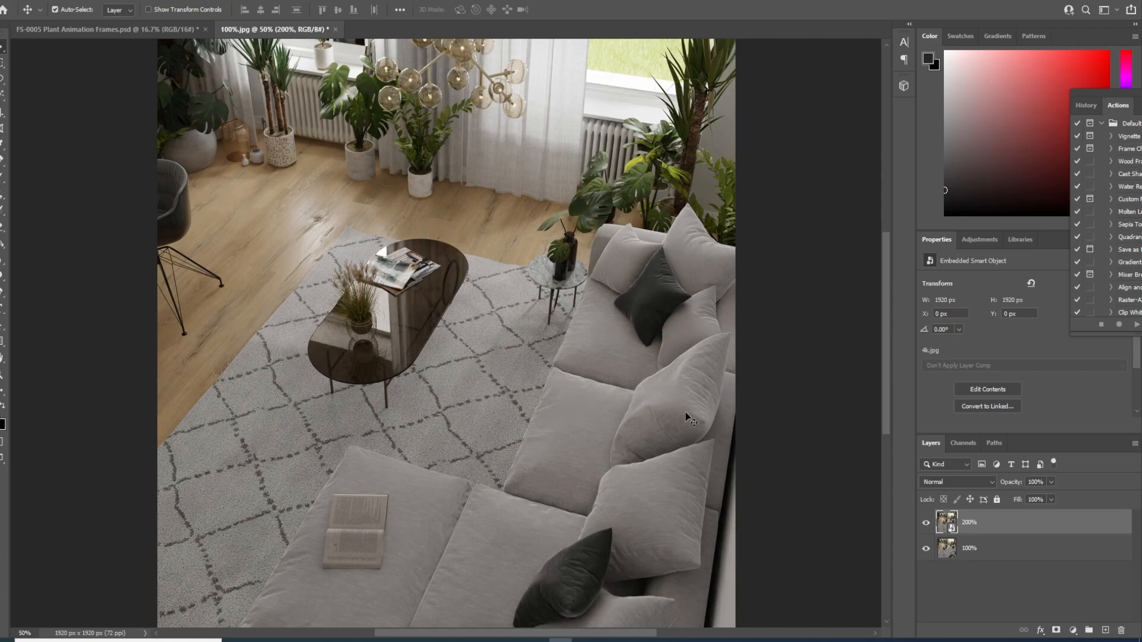
- Magnify 100%.jpg to 200% and toggle the 200% layer to compare detail in the wood floor, magazines and rug
key("ctrl+plus")
key("ctrl+plus")
key("ctrl+plus")
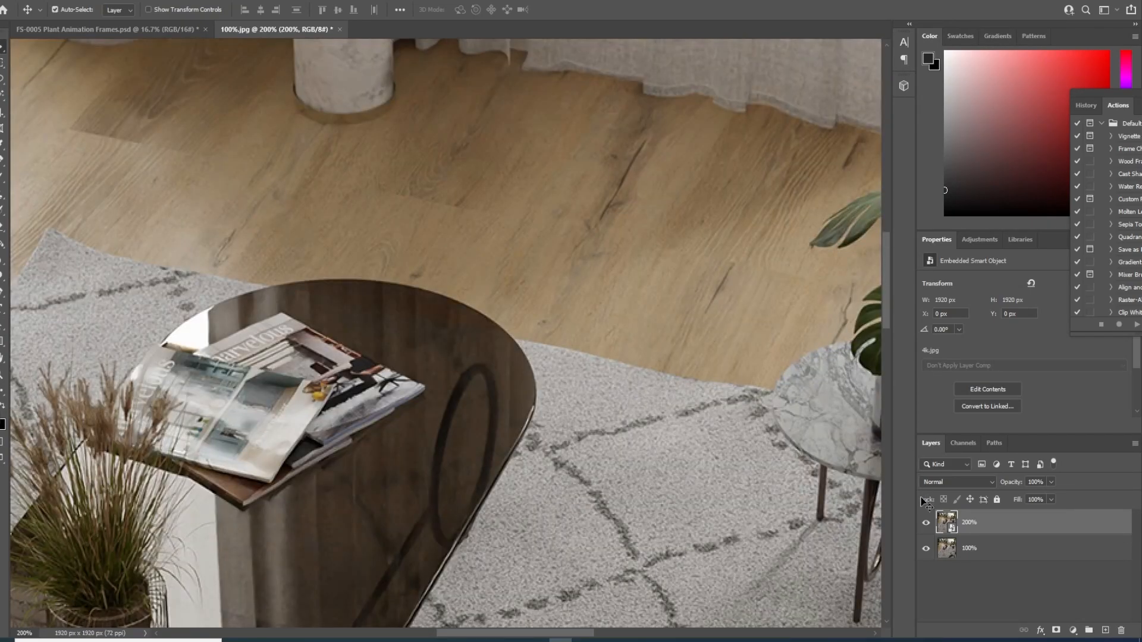
left_click(926, 524)
left_click(926, 525)
left_click(926, 525)
left_click(926, 524)
left_click(926, 525)
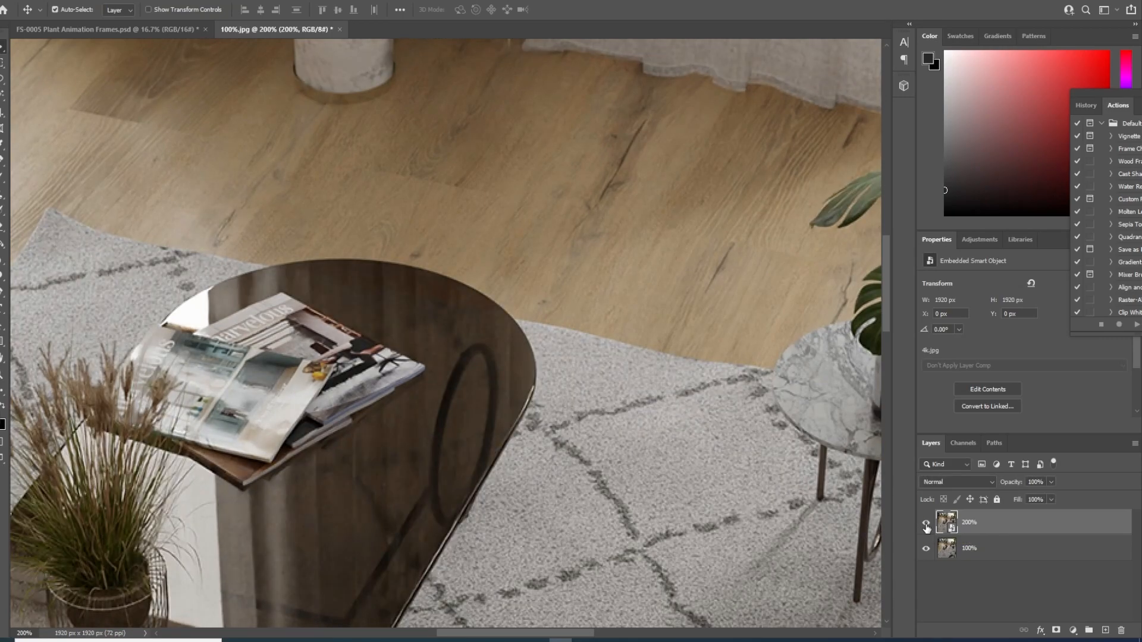
scroll(891, 265, "up", 5)
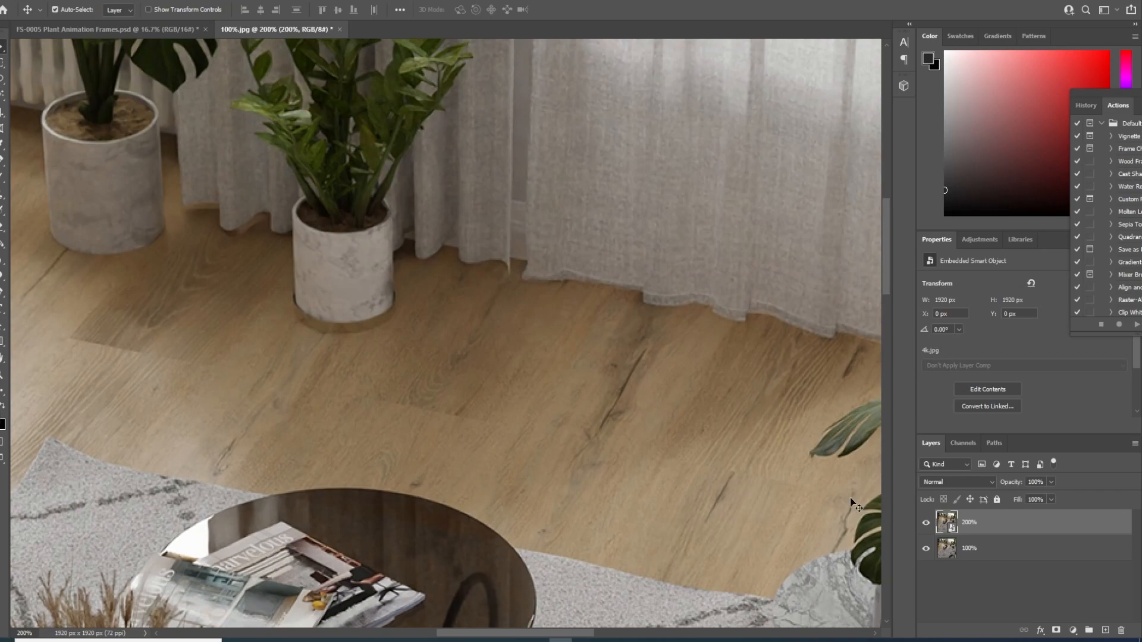
- Switch to Premiere Pro, move the playhead to 00:00:03:05 and inspect the plant shot at 400% and 100% magnification
left_click(903, 641)
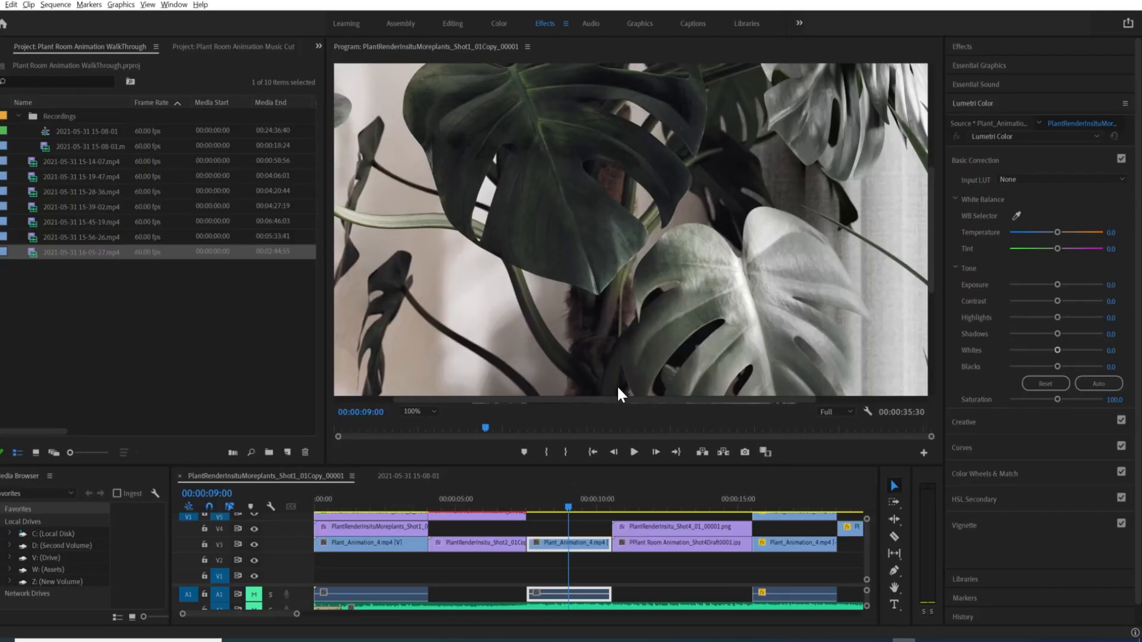
left_click(401, 503)
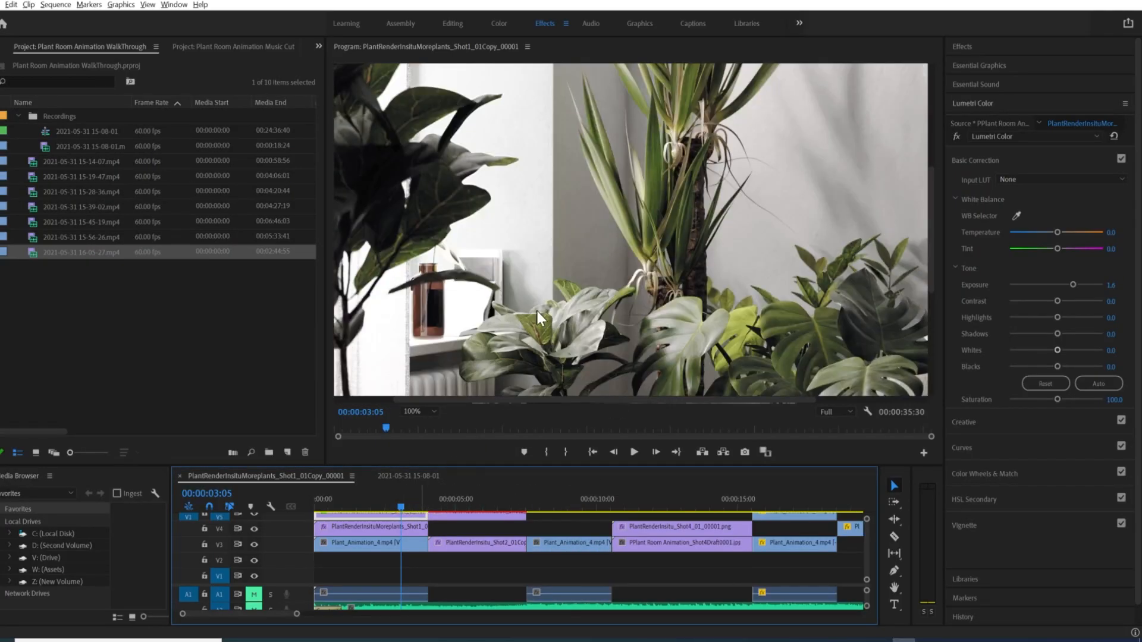
left_click(414, 411)
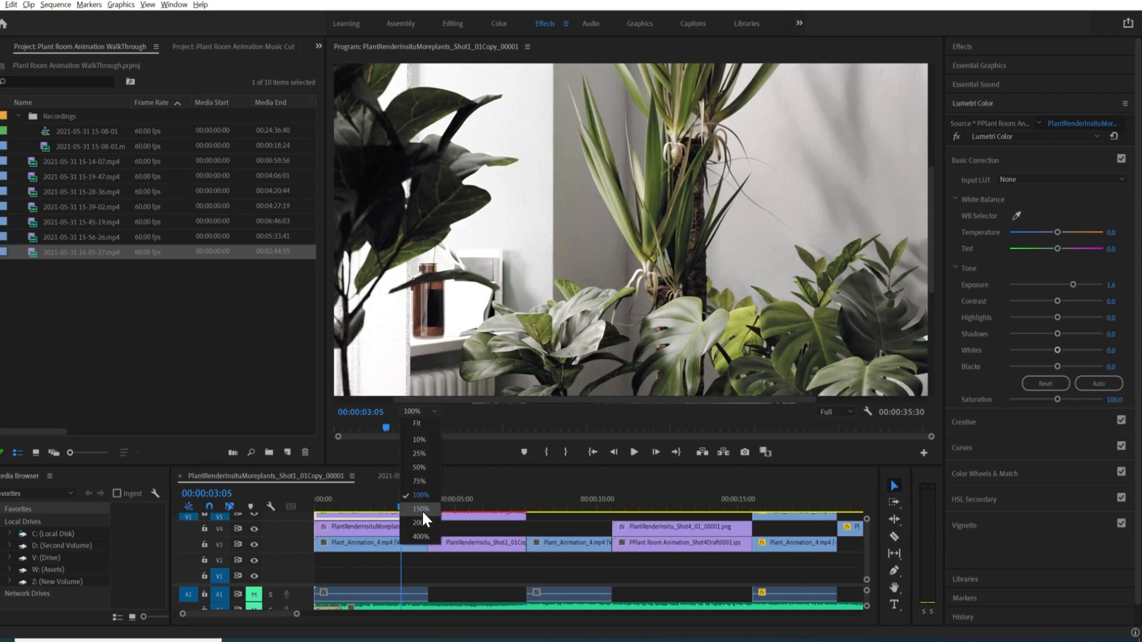
left_click(420, 537)
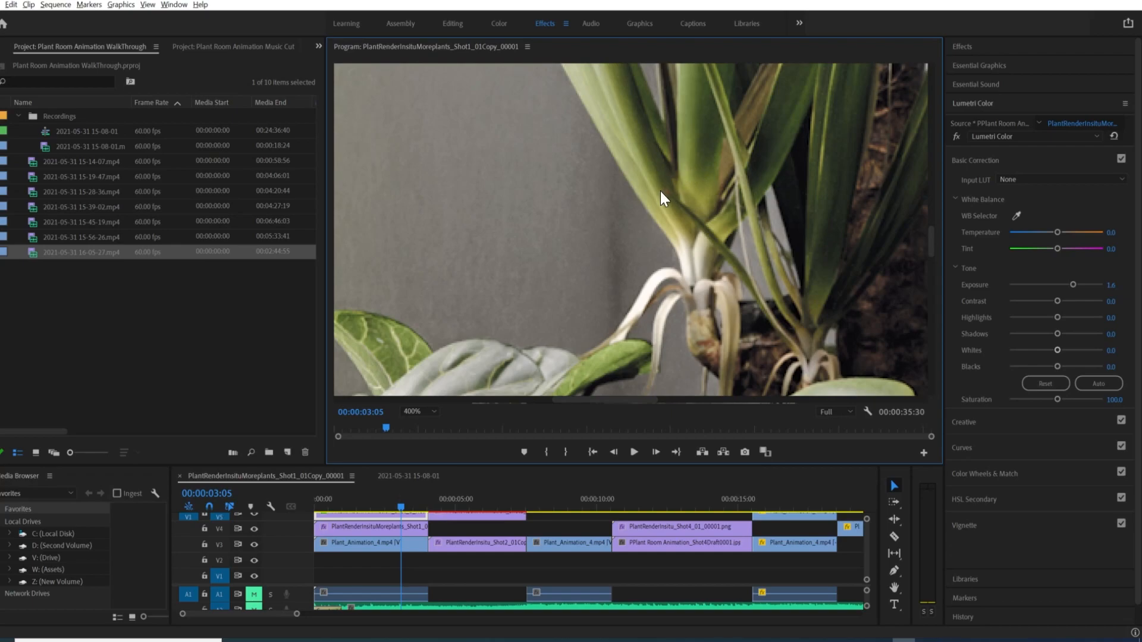
left_click(417, 411)
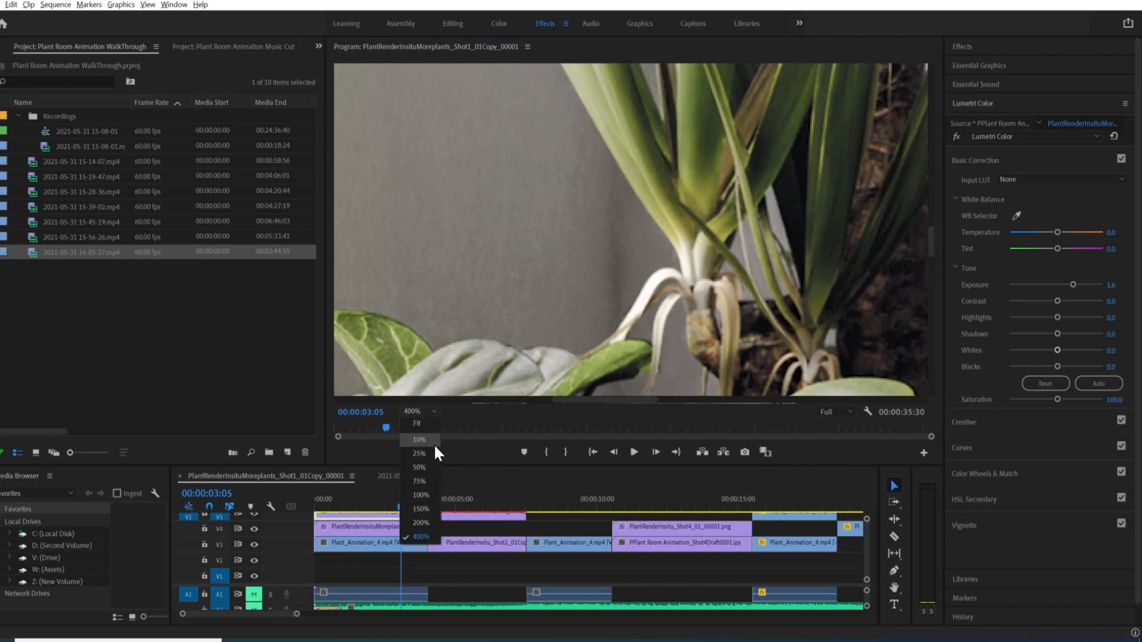
left_click(420, 494)
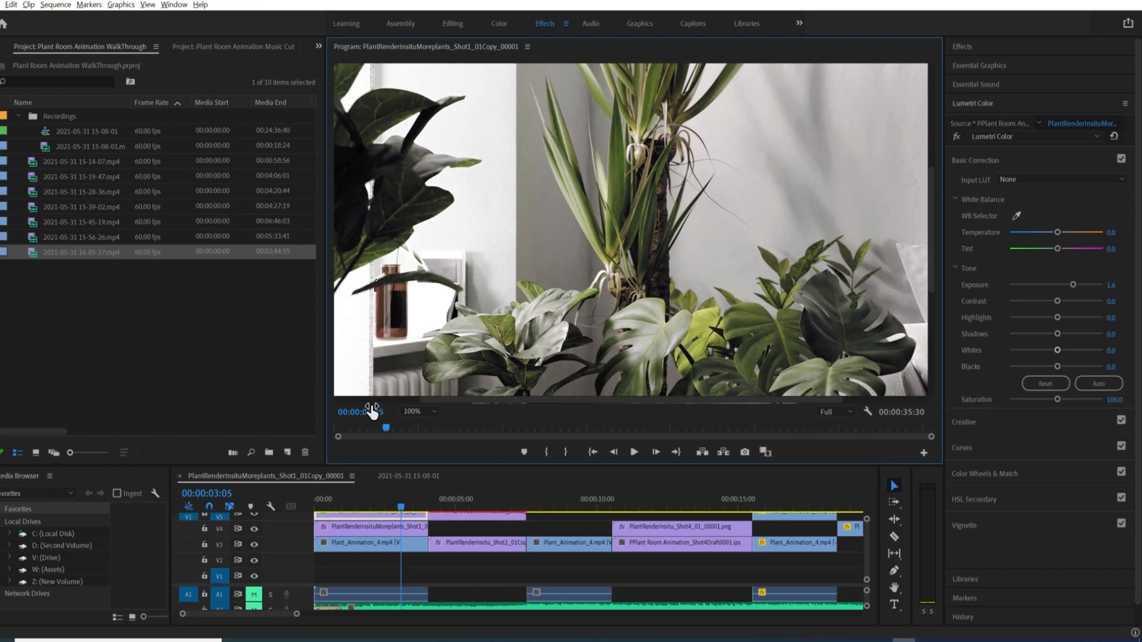
- Magnify the program view to 400% around the plant's roots and scrub frame by frame from 00:00:03:05 to check denoising flicker
left_click(418, 413)
left_click(419, 537)
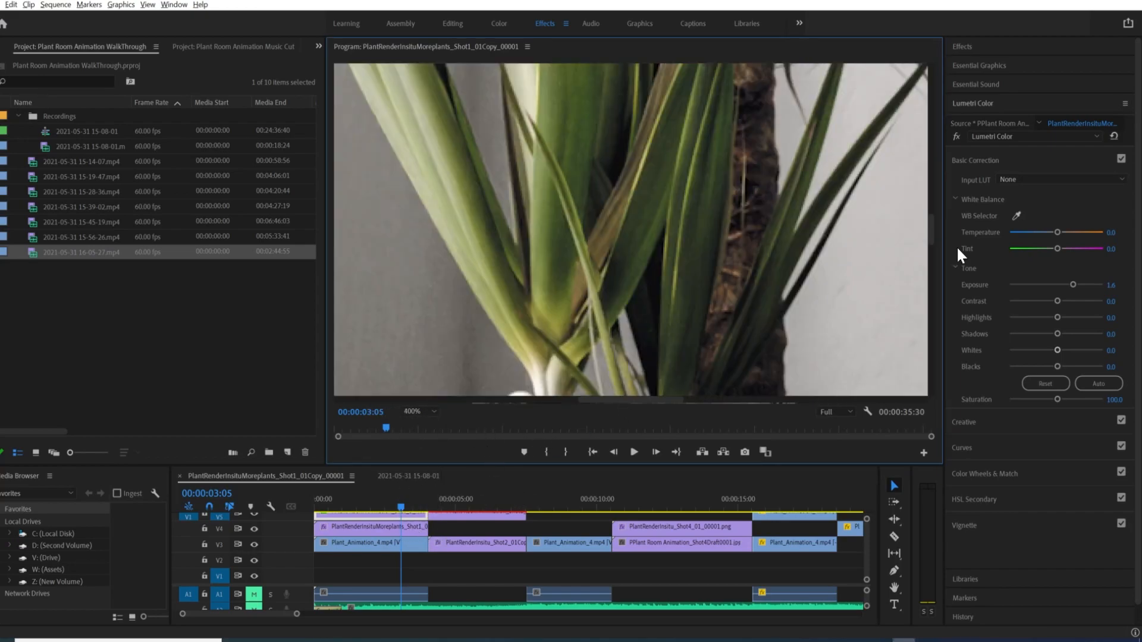
left_click_drag(933, 230, 932, 244)
mouse_move(400, 505)
left_mouse_down()
mouse_move(415, 509)
mouse_move(403, 510)
left_mouse_up()
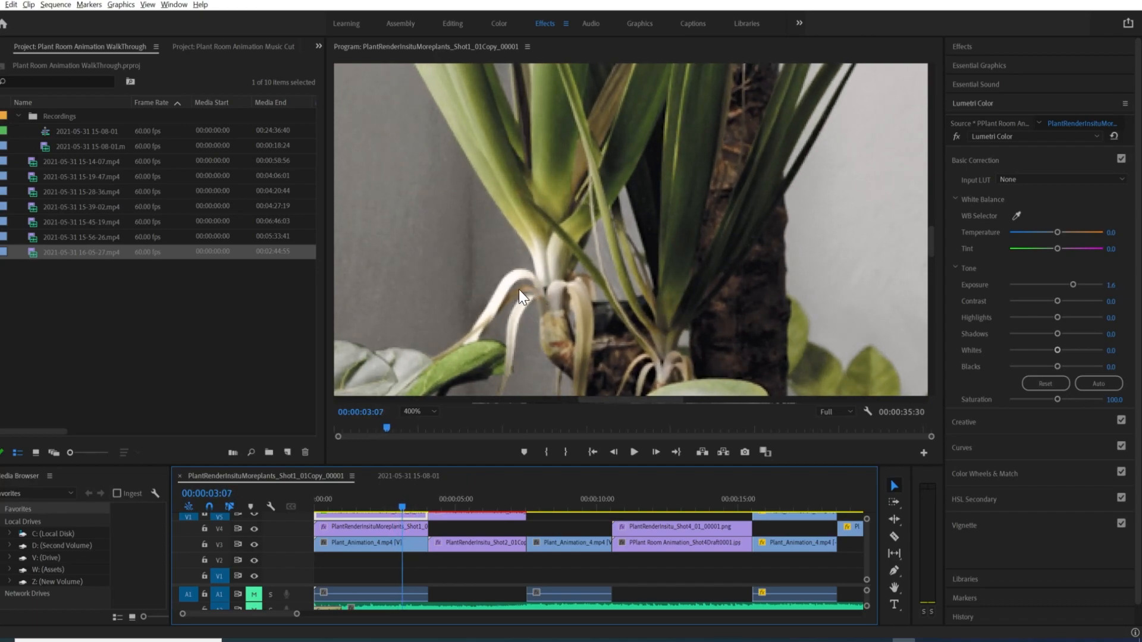
left_click_drag(404, 509, 404, 511)
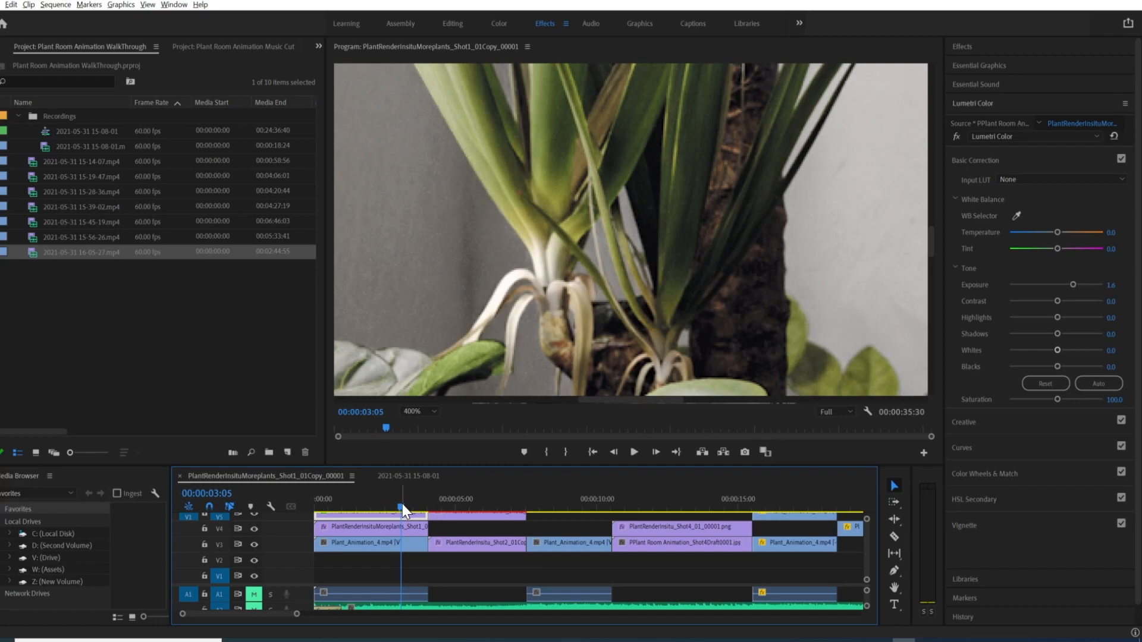
left_click_drag(404, 510, 408, 510)
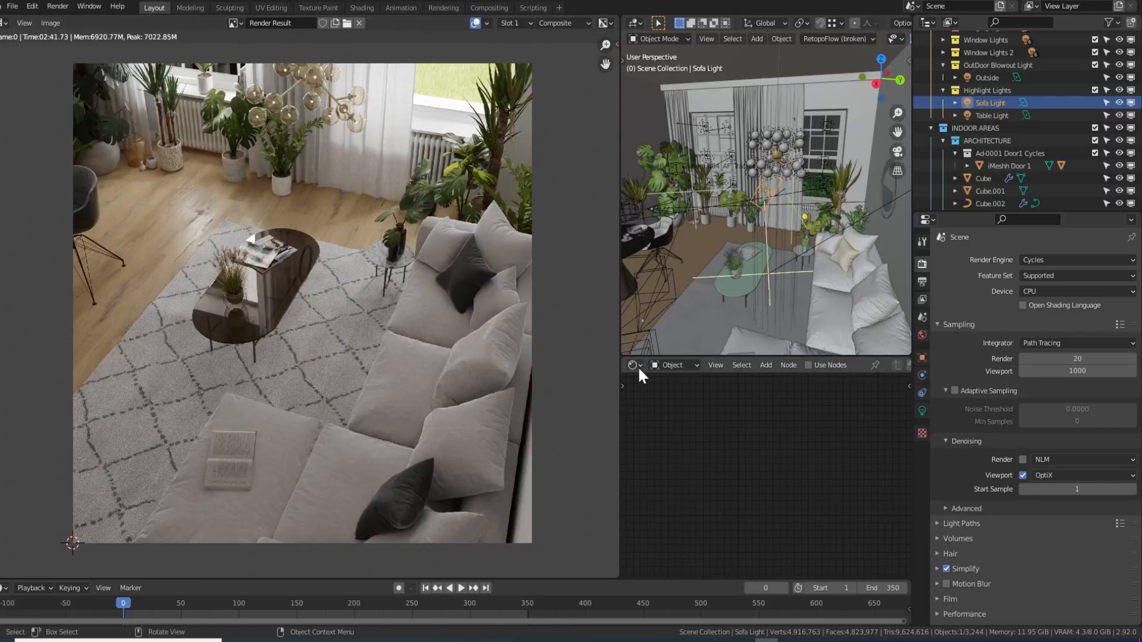
- Change the shader editor area to the Compositor and move the Denoise node up between the Render Layers and Composite nodes
left_click(634, 365)
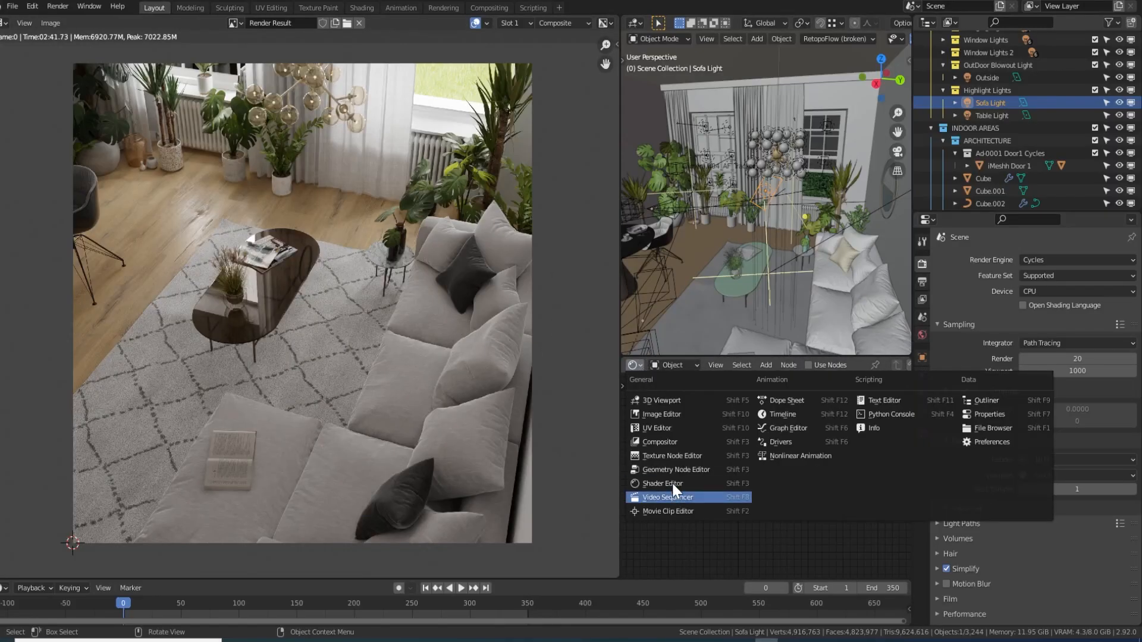
left_click(669, 440)
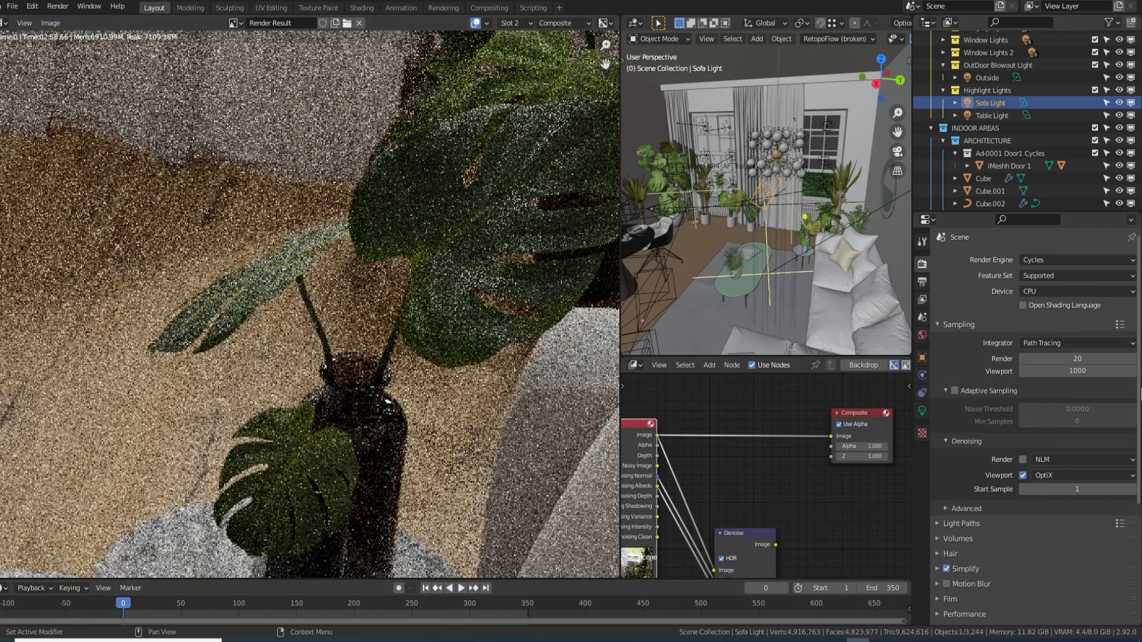
left_click_drag(747, 533, 739, 471)
- Examine the noise in the undenoised render around the side table, curtain, radiator and plants
scroll(210, 295, "down", 3)
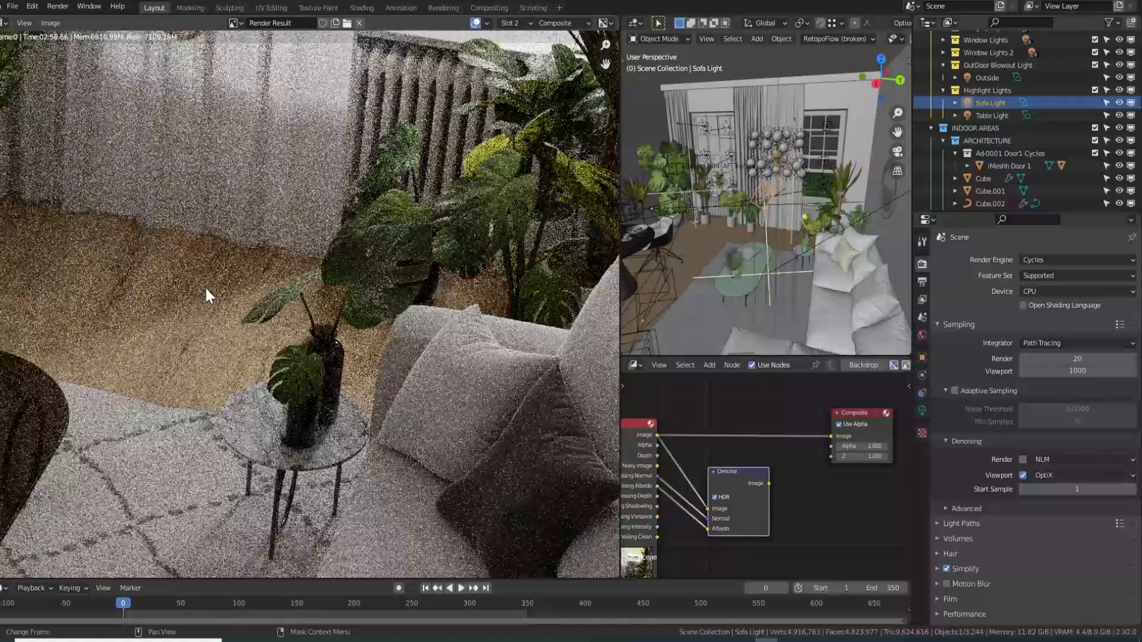
middle_click_drag(206, 316, 324, 333)
scroll(317, 330, "down", 3)
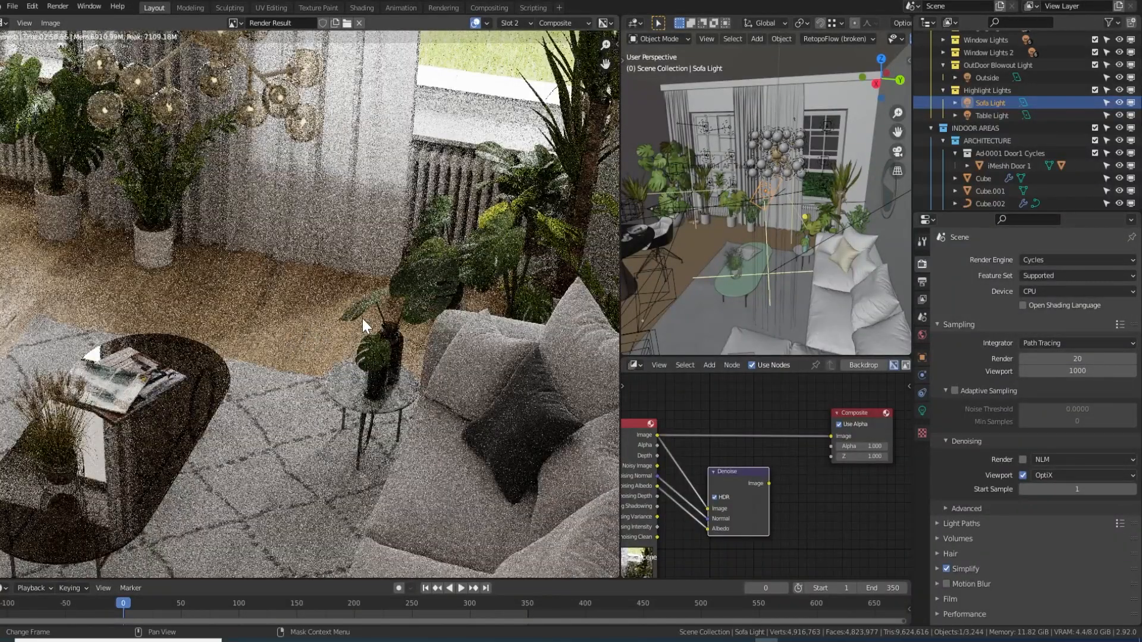
scroll(372, 333, "up", 5)
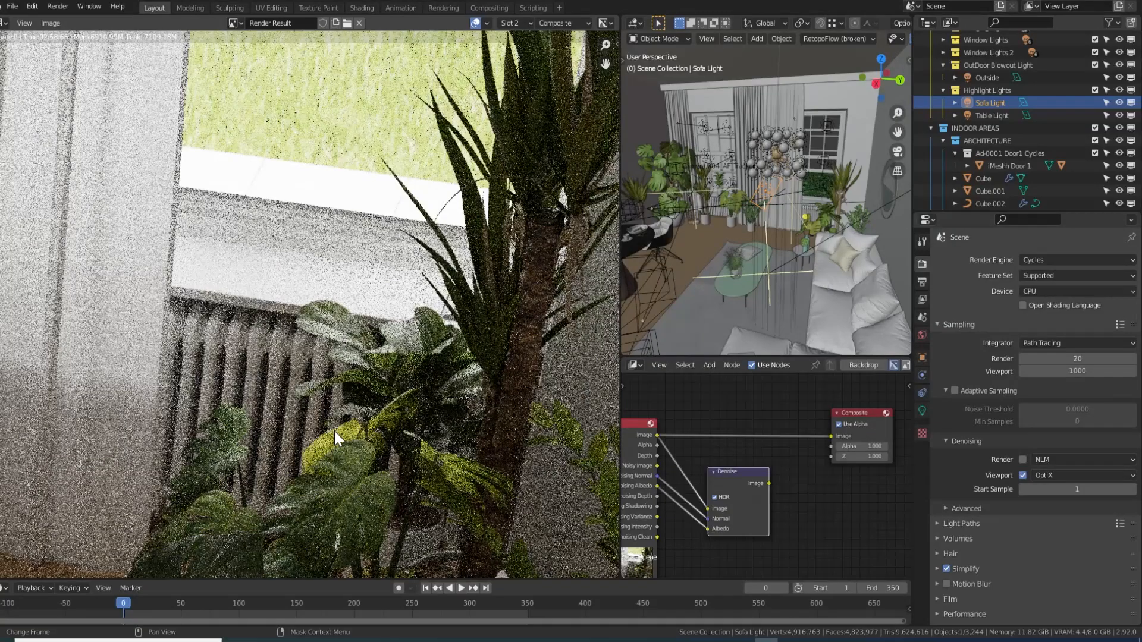
middle_click_drag(254, 389, 370, 431)
middle_click_drag(358, 485, 220, 39)
scroll(436, 321, "up", 3)
middle_click_drag(435, 307, 396, 388)
- Connect the Denoise node's Image output to the Composite node, swapping in the raw render Image once to compare the monstera leaf
left_click_drag(769, 485, 837, 431)
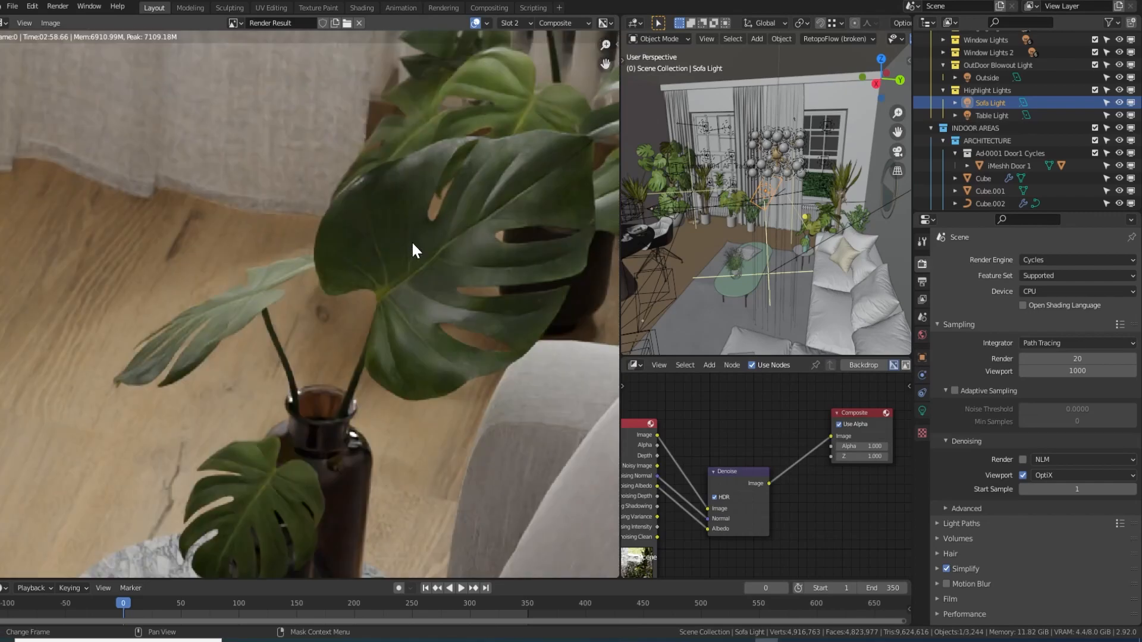
scroll(410, 245, "up", 5)
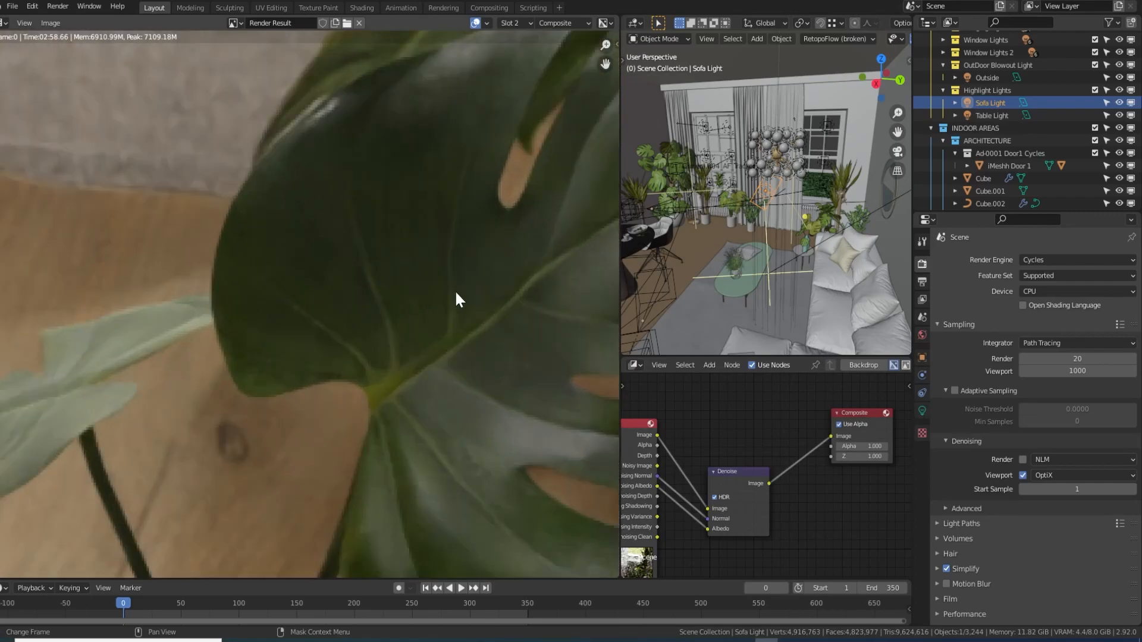
left_click_drag(658, 435, 832, 436)
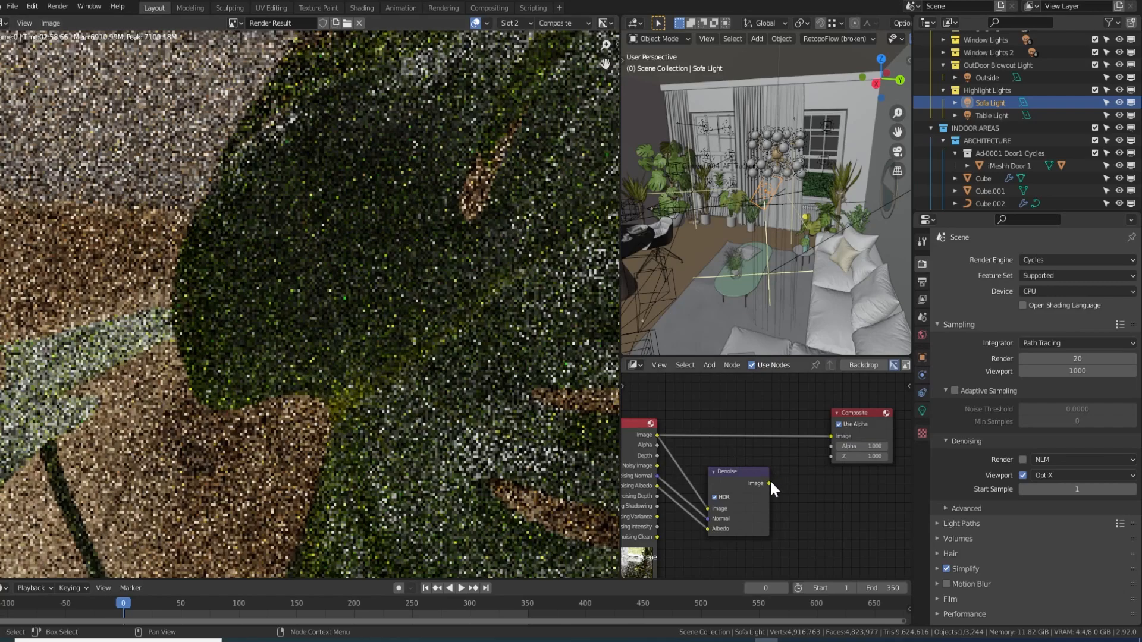
left_click_drag(770, 483, 832, 436)
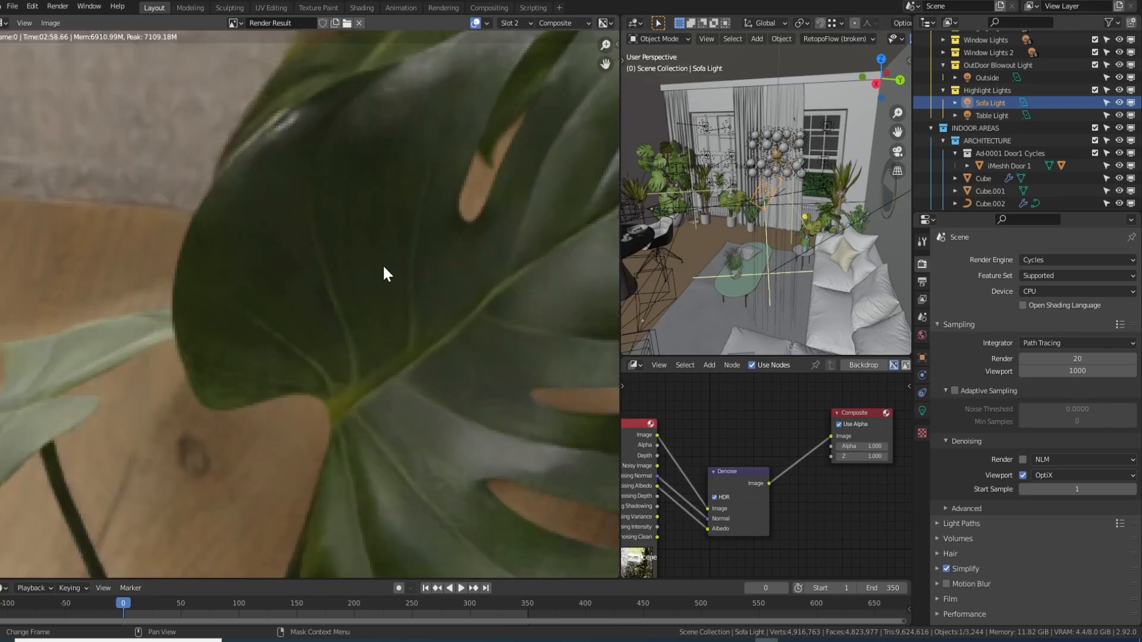
- Examine the denoised monstera leaf and surroundings, and reconnect the raw render Image to the Composite node
scroll(373, 263, "down", 3)
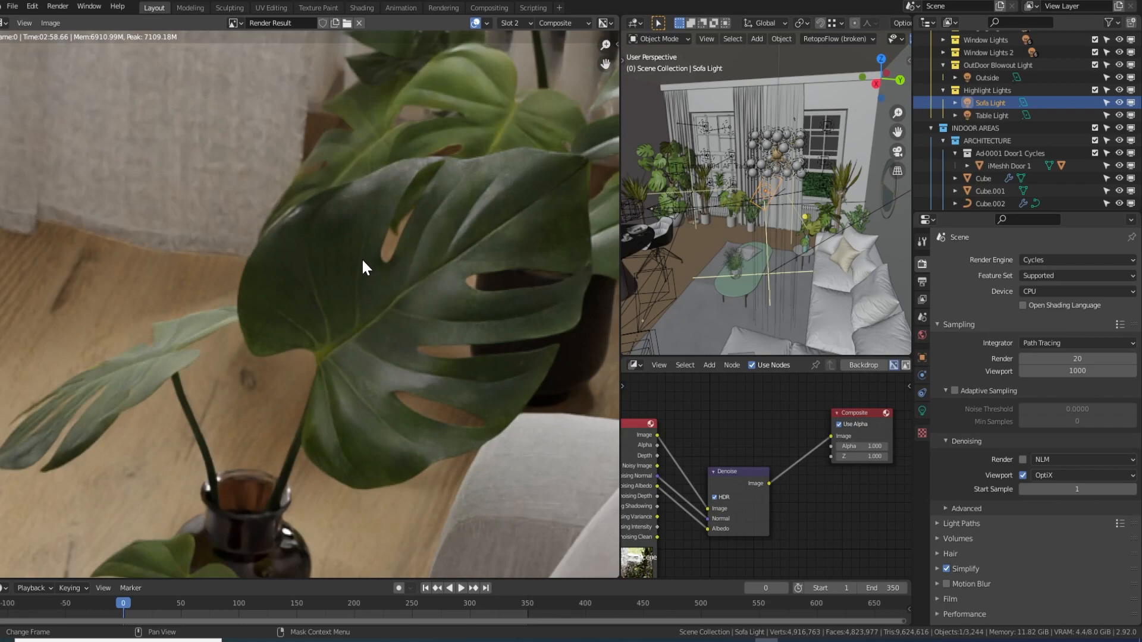
scroll(363, 316, "down", 1)
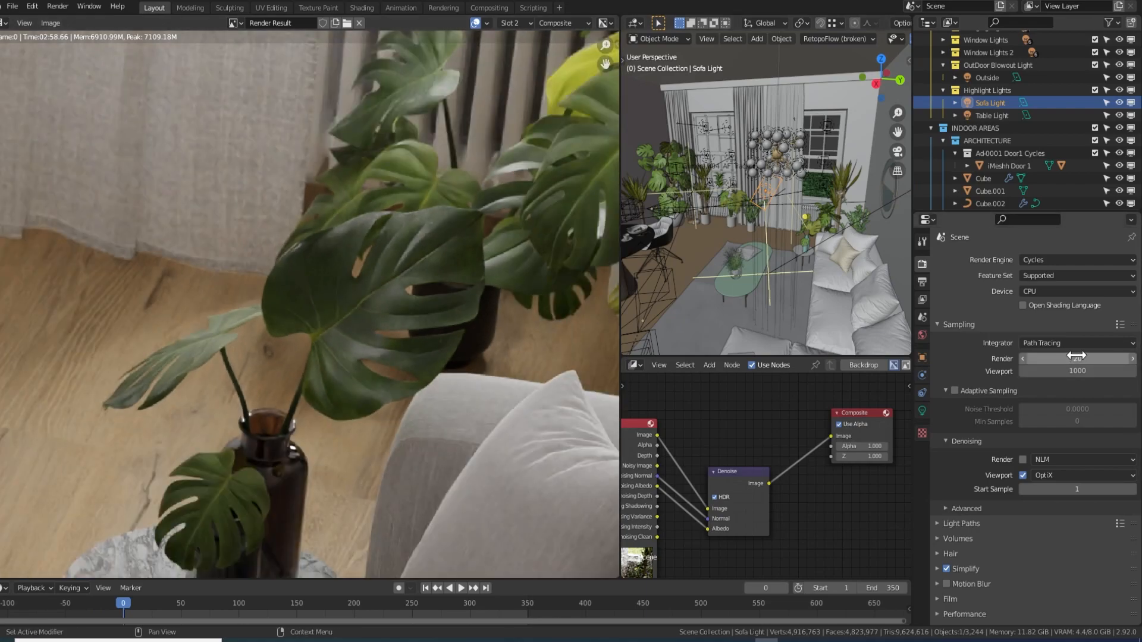
scroll(313, 293, "up", 2)
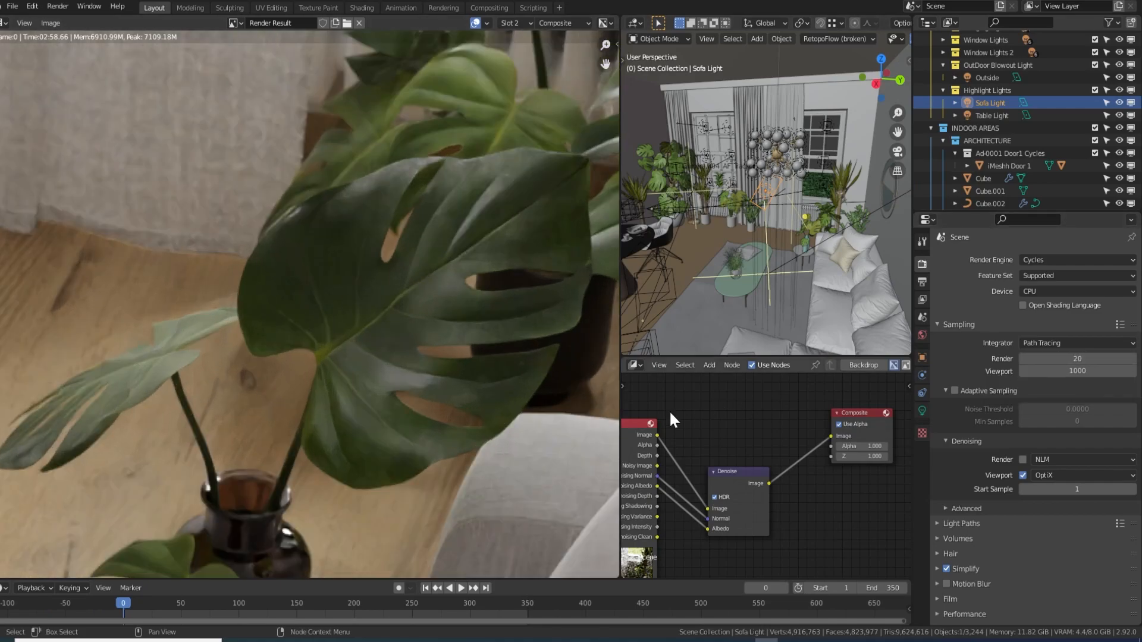
middle_click_drag(330, 366, 355, 340)
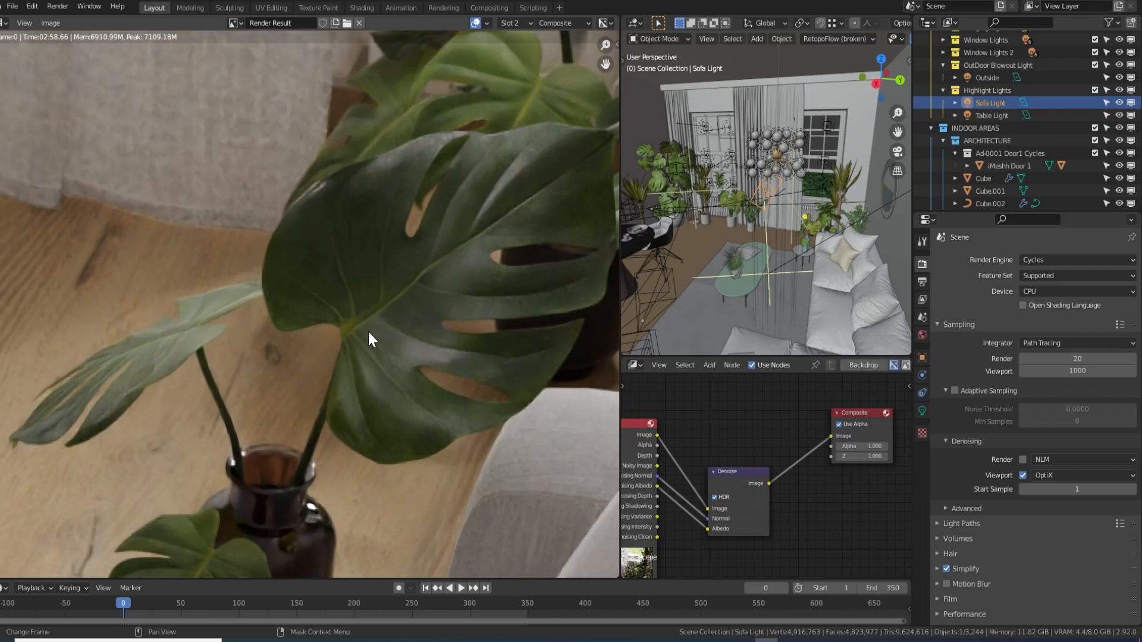
left_click_drag(657, 434, 831, 436)
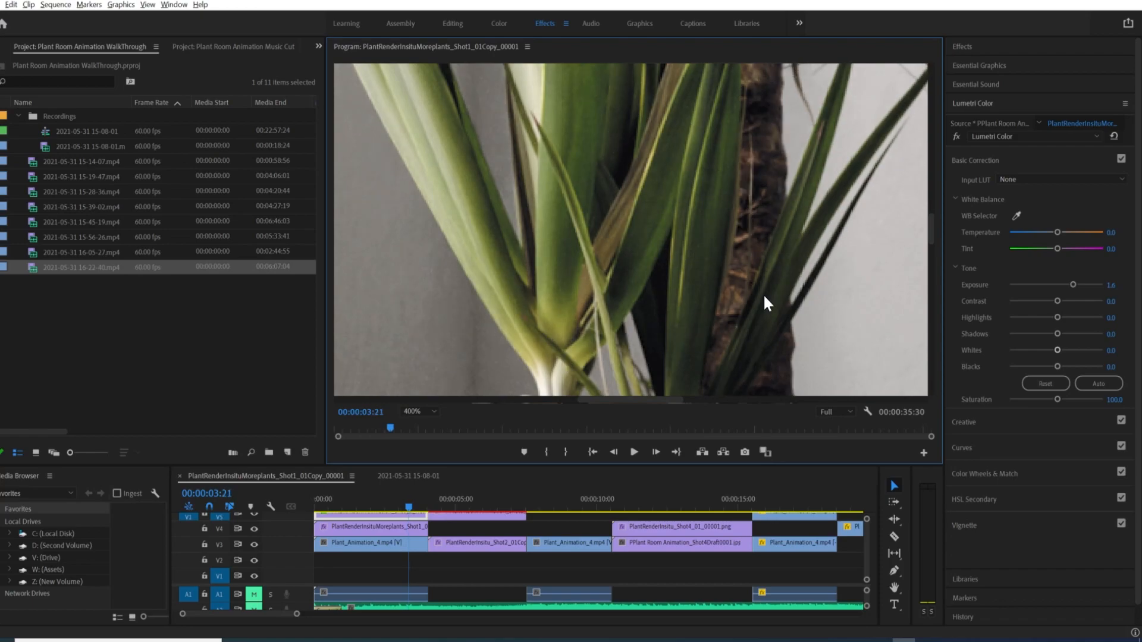
- Inspect the monstera leaf frame at 00:00:08:16 in the program view at both 400% and 75% magnification
left_click(405, 509)
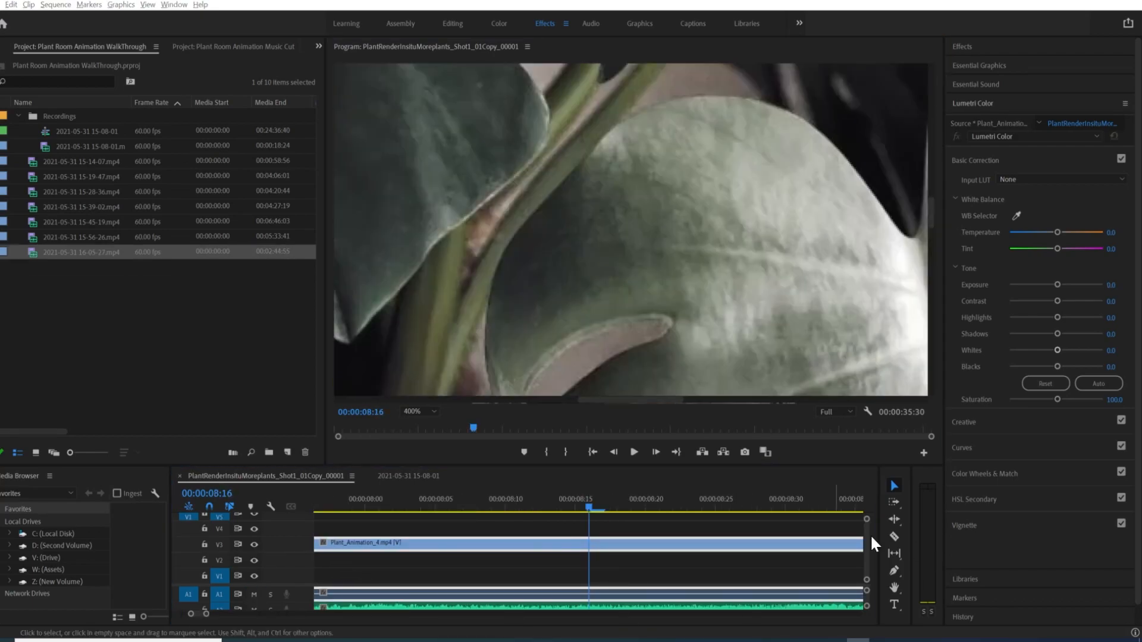
left_click_drag(932, 207, 932, 209)
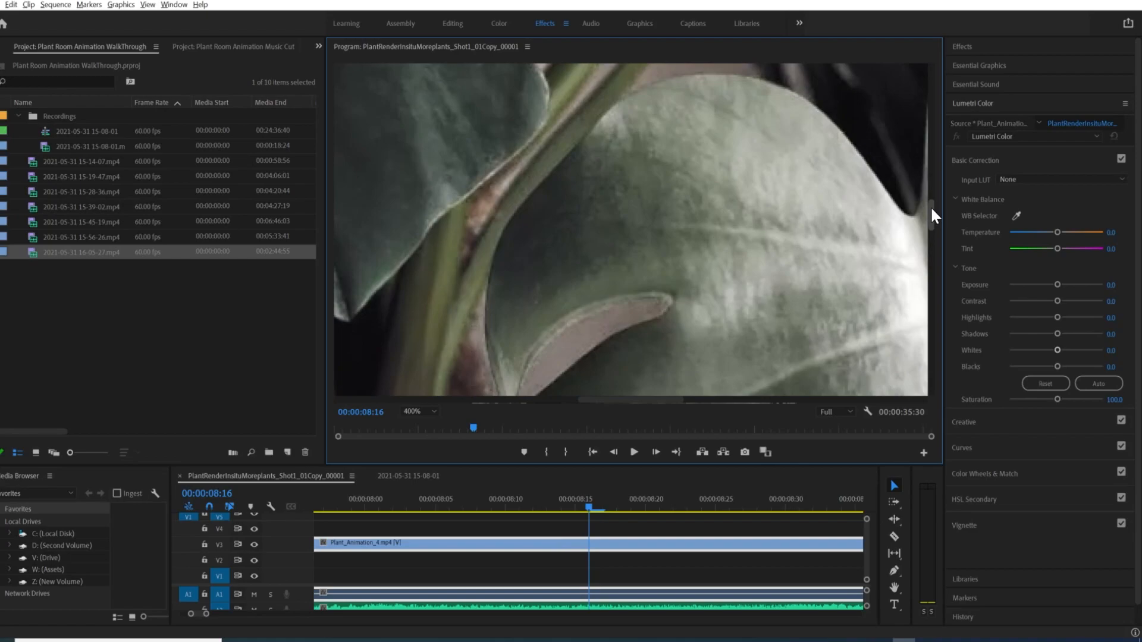
left_click(416, 412)
left_click(420, 489)
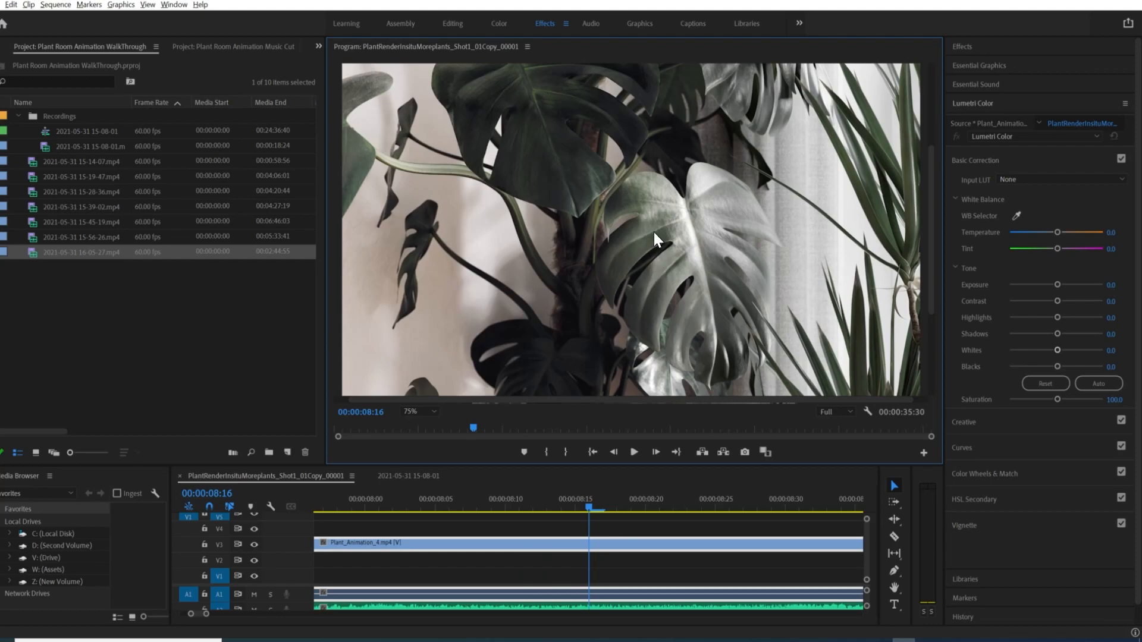
scroll(655, 233, "up", 4)
left_click_drag(932, 239, 769, 184)
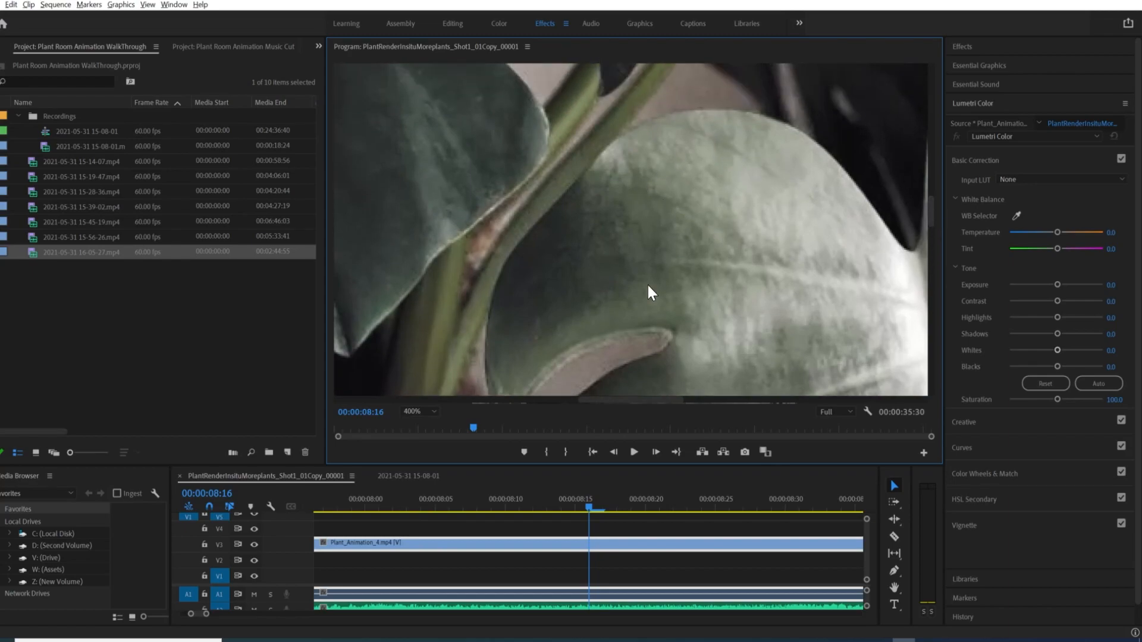
- Scrub between 00:00:08:16 and 00:00:08:26 at 400% magnification to compare the monstera leaf texture from frame to frame
left_click(601, 510)
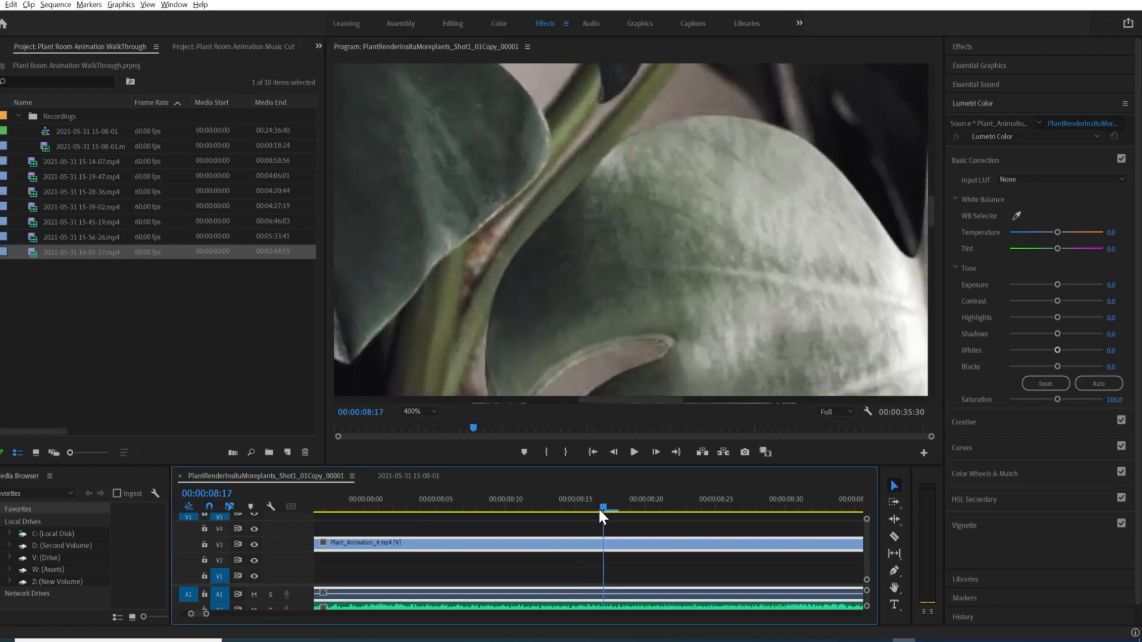
key("Left")
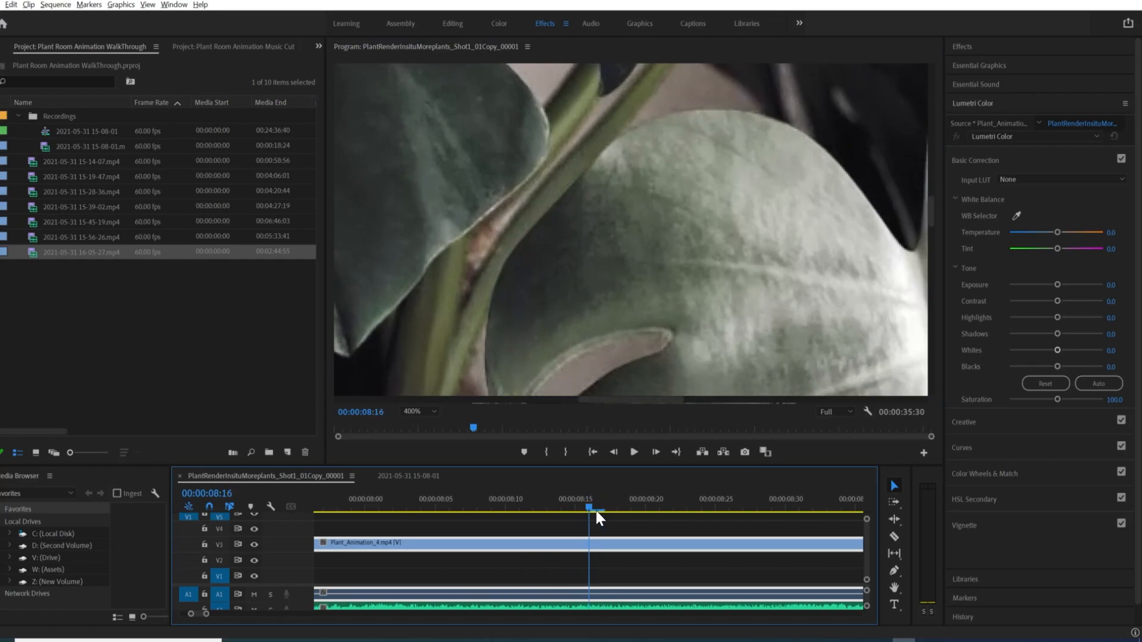
left_click(931, 247)
left_click_drag(932, 246, 933, 260)
left_click_drag(552, 502, 736, 464)
left_click_drag(931, 246, 934, 215)
mouse_move(708, 499)
left_mouse_down()
mouse_move(747, 498)
mouse_move(602, 497)
mouse_move(693, 488)
left_mouse_up()
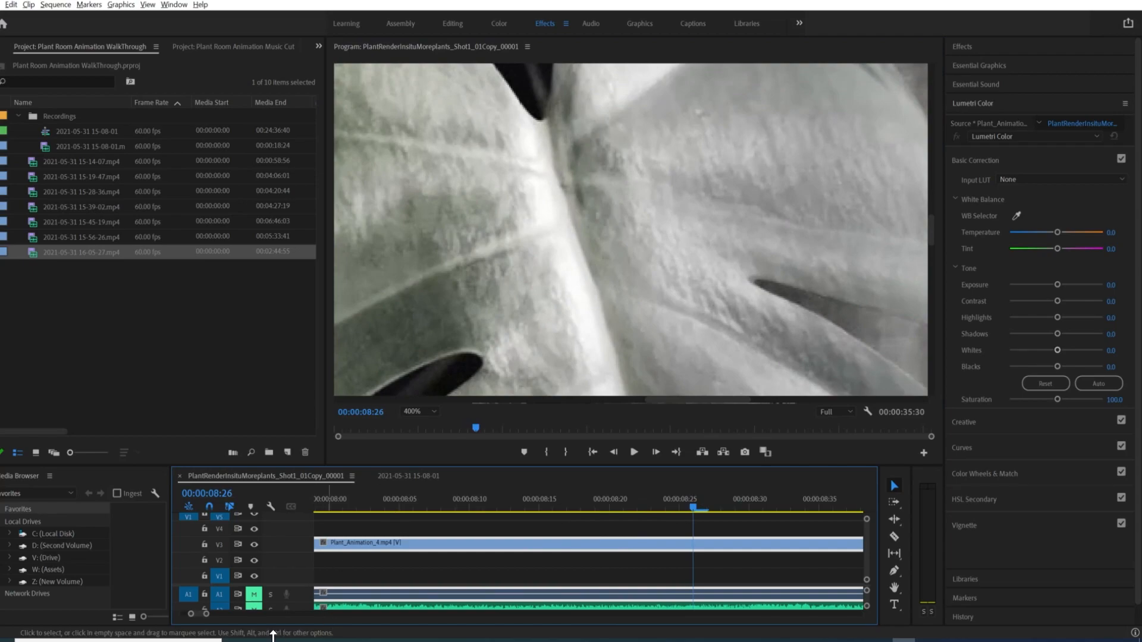
- Zoom the timeline back out and scrub the first plant shot to 00:00:03:11
left_click_drag(205, 615, 297, 615)
left_click(380, 517)
left_click_drag(387, 501, 405, 507)
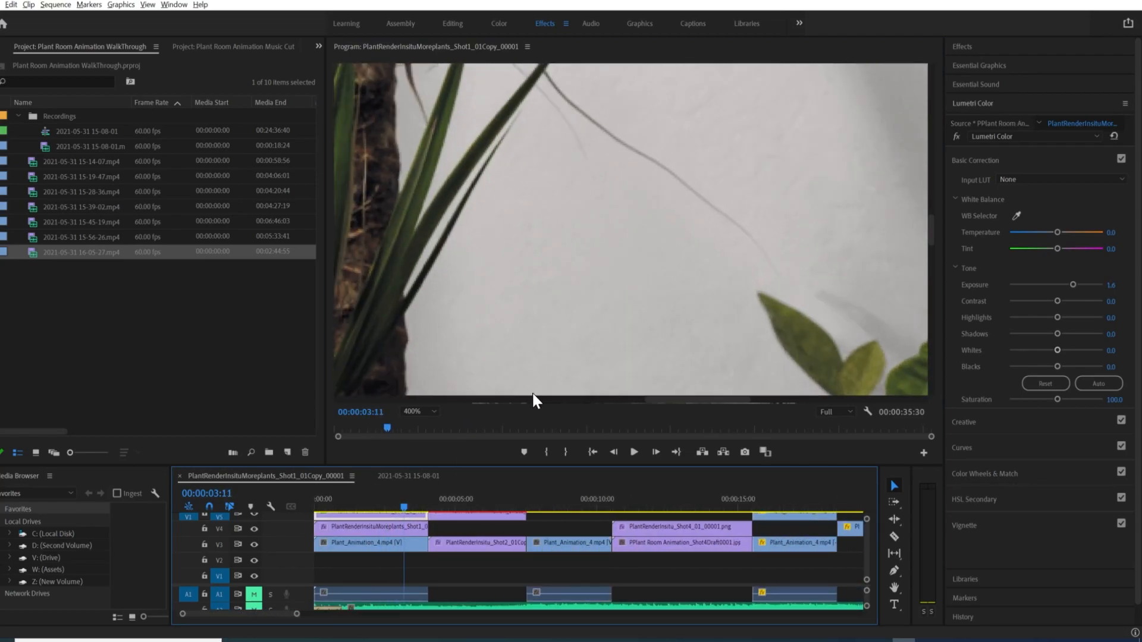
- Scrub between 00:00:03:05 and 00:00:03:19 at 400% magnification to compare the yucca leaves and wall texture from frame to frame
left_click_drag(688, 400, 627, 351)
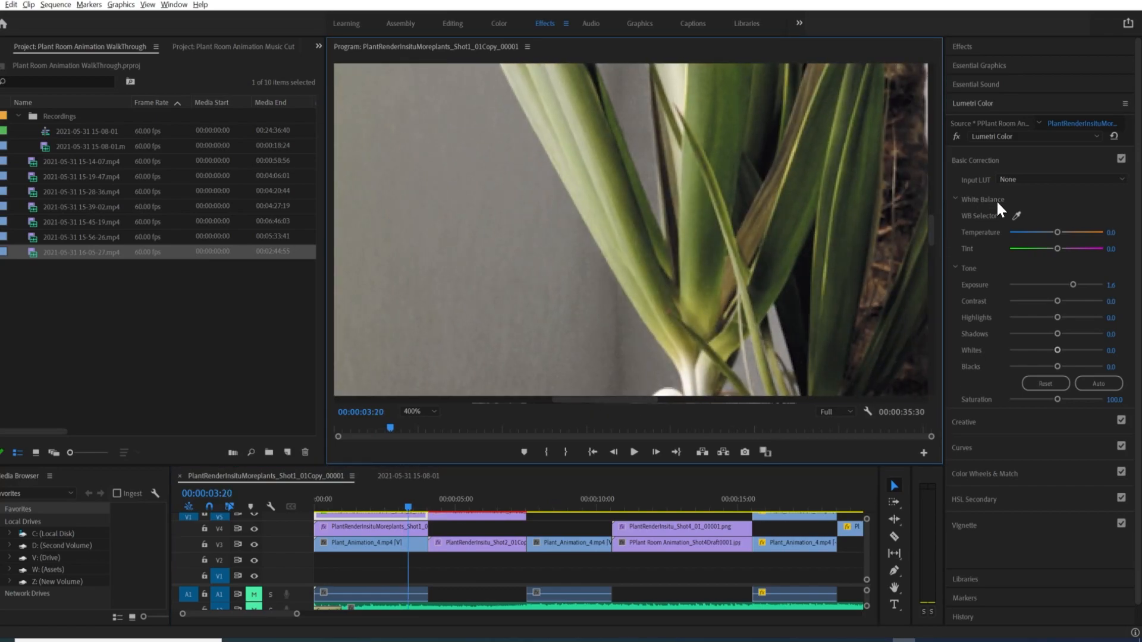
left_click(398, 508)
left_click_drag(400, 510, 563, 489)
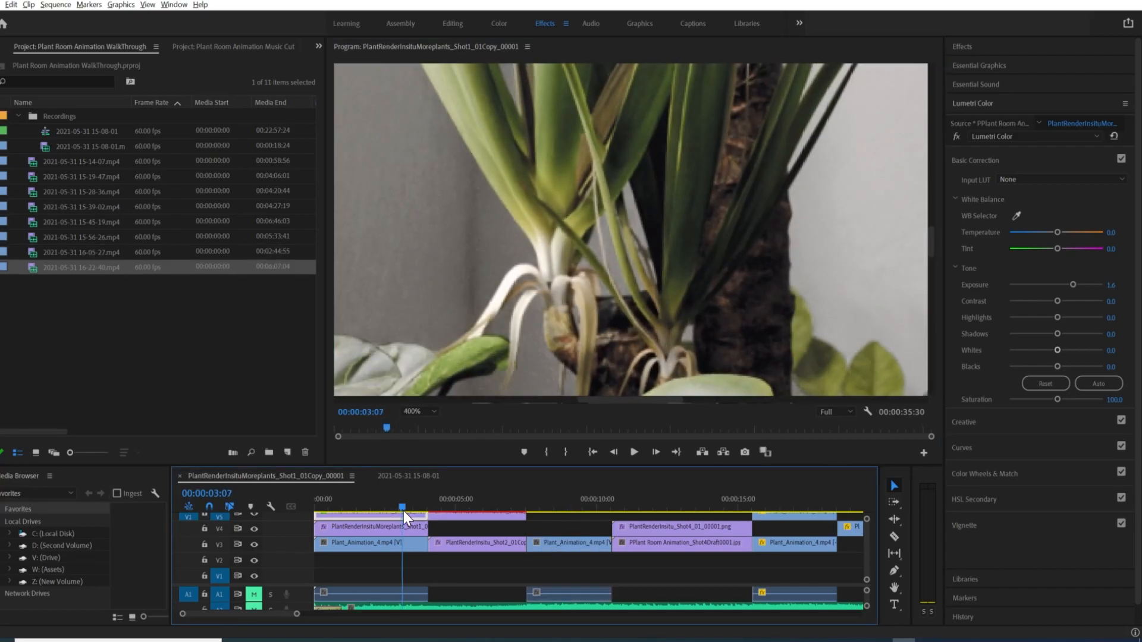
mouse_move(400, 510)
left_mouse_down()
mouse_move(388, 512)
mouse_move(401, 510)
left_mouse_up()
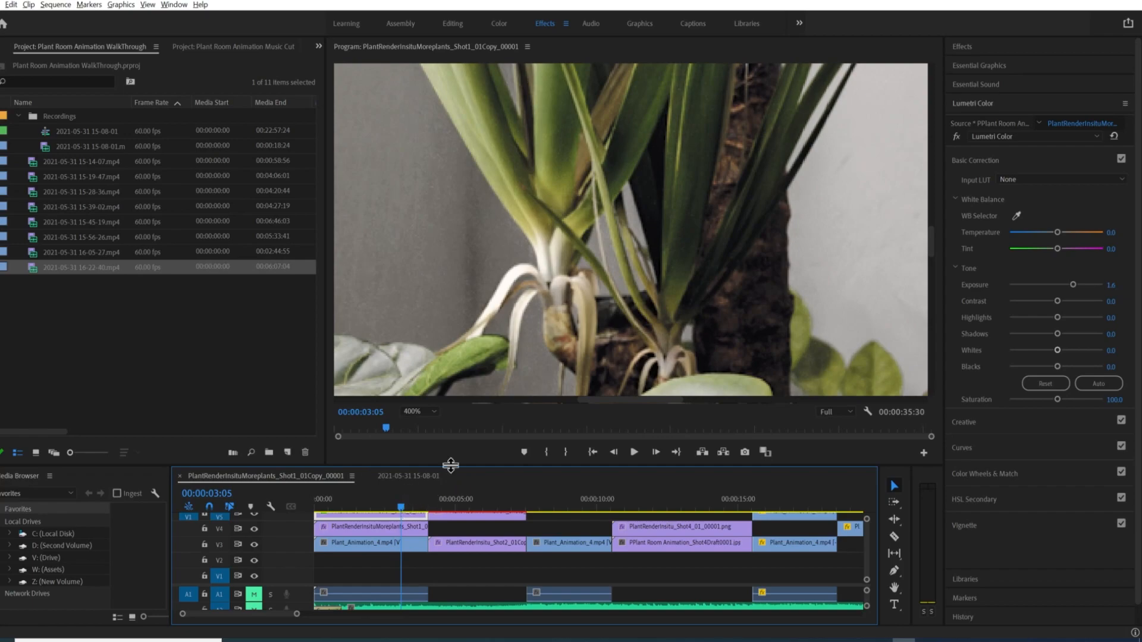
left_click(405, 509)
left_click_drag(406, 507, 407, 509)
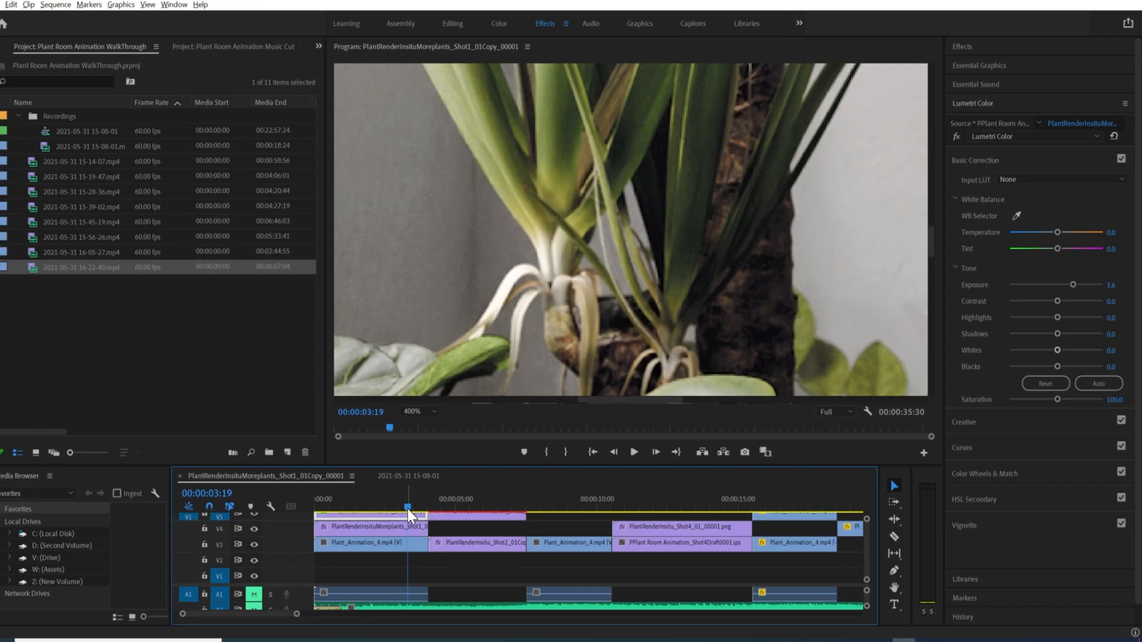
- Move back to 00:00:02:00 and inspect the monstera leaves around that frame at 400% magnification
left_click_drag(408, 515, 371, 530)
left_click_drag(924, 244, 933, 292)
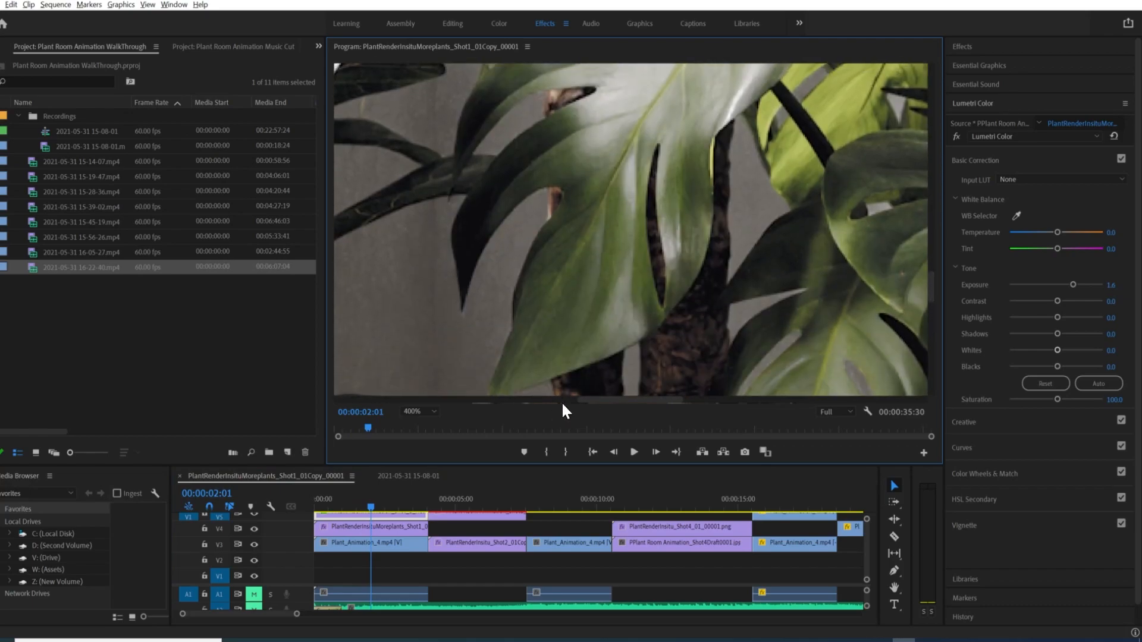
left_click(375, 509)
left_click_drag(375, 510, 370, 506)
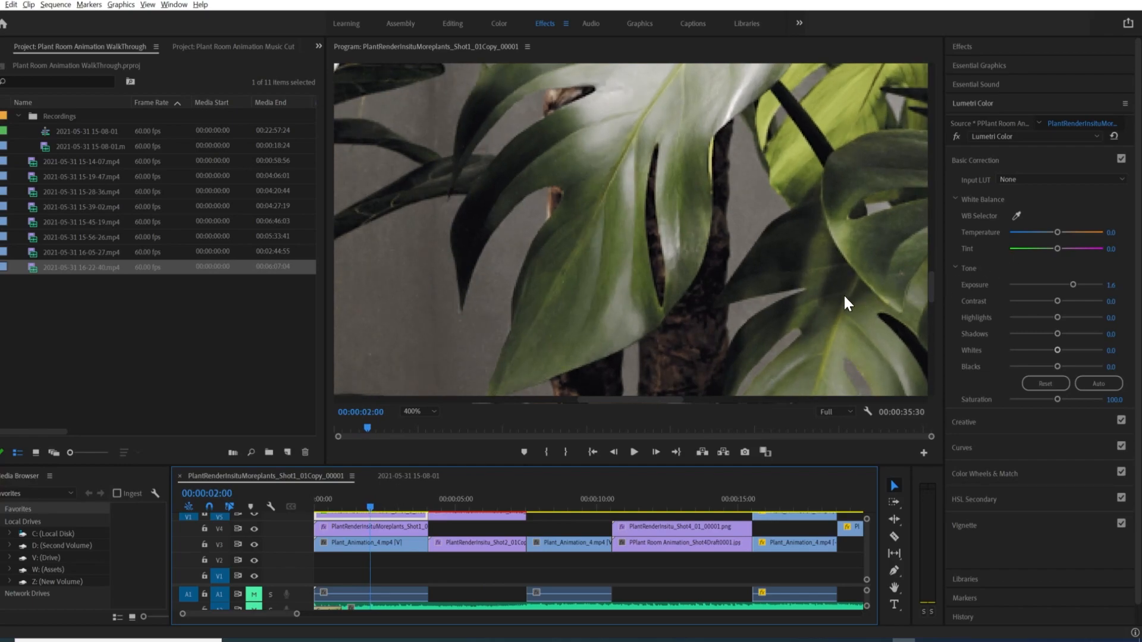
left_click_drag(933, 282, 930, 203)
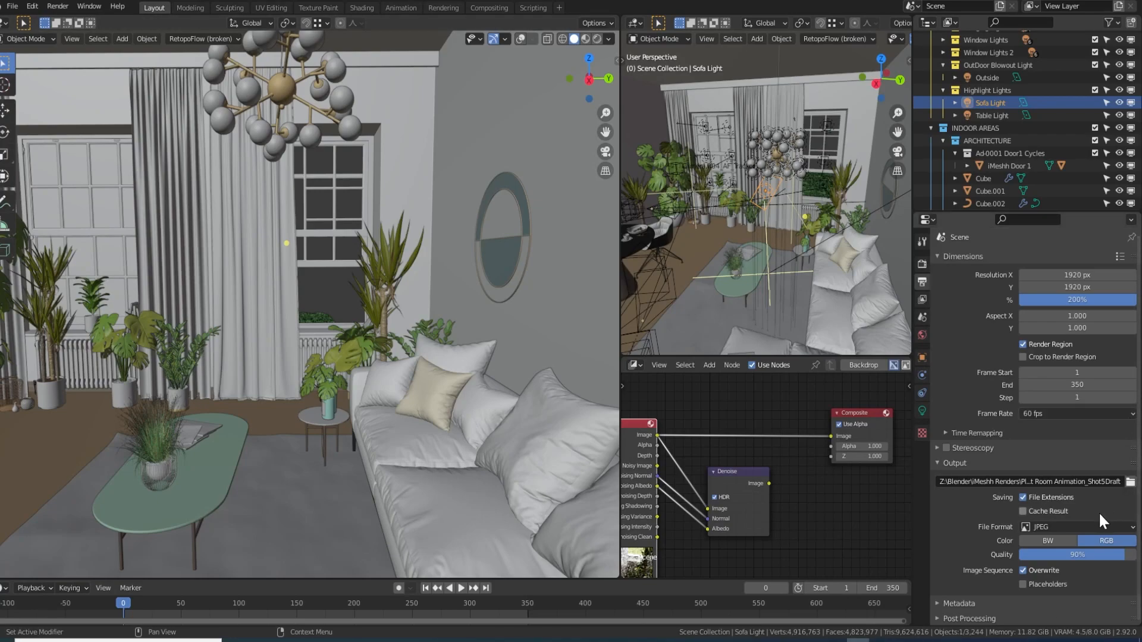
- Switch to Blender and set the render output to PNG with a 16-bit color depth
left_click(1089, 524)
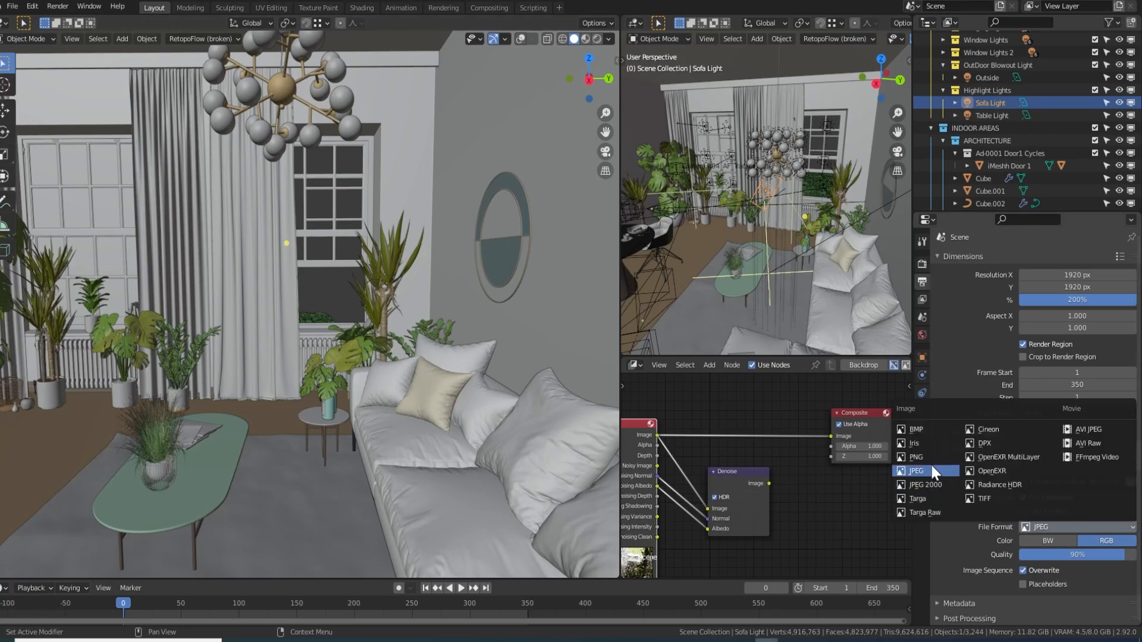
left_click(916, 457)
left_click(1109, 553)
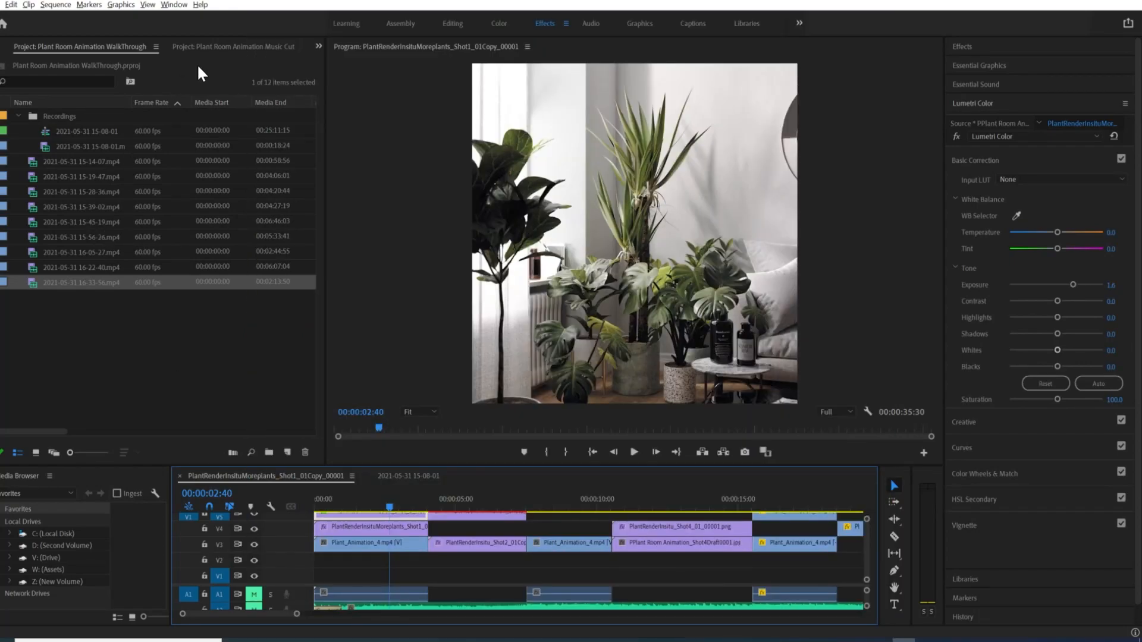
- Switch to Premiere Pro's Plant Room Animation Music Cut project and check the footage interpretation of the 5:00 plant render clip
left_click(210, 47)
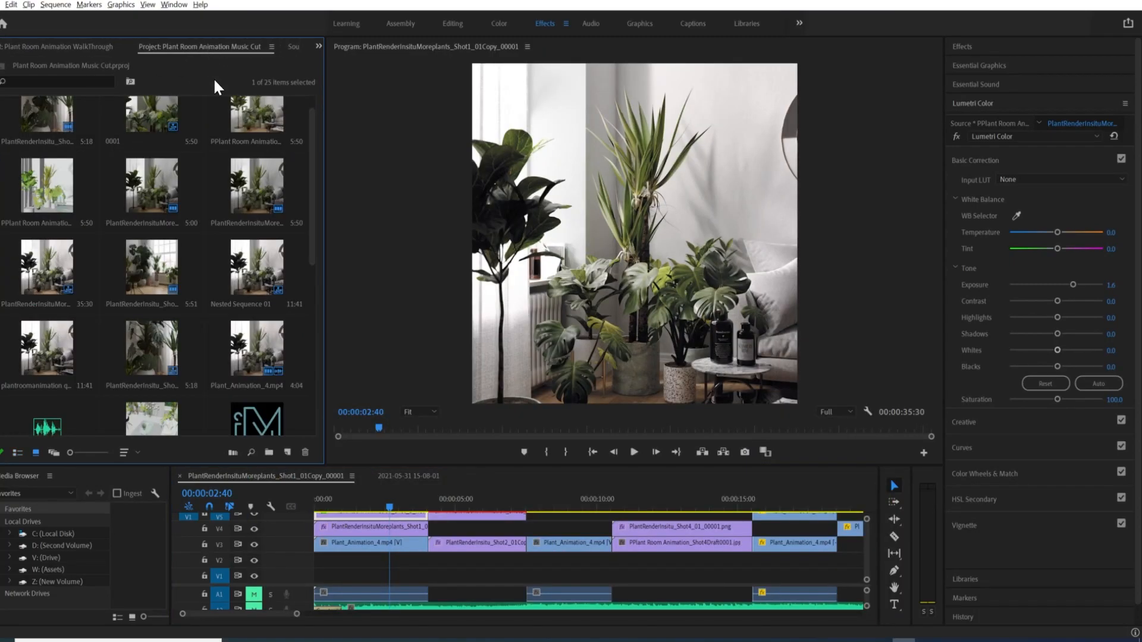
right_click(152, 183)
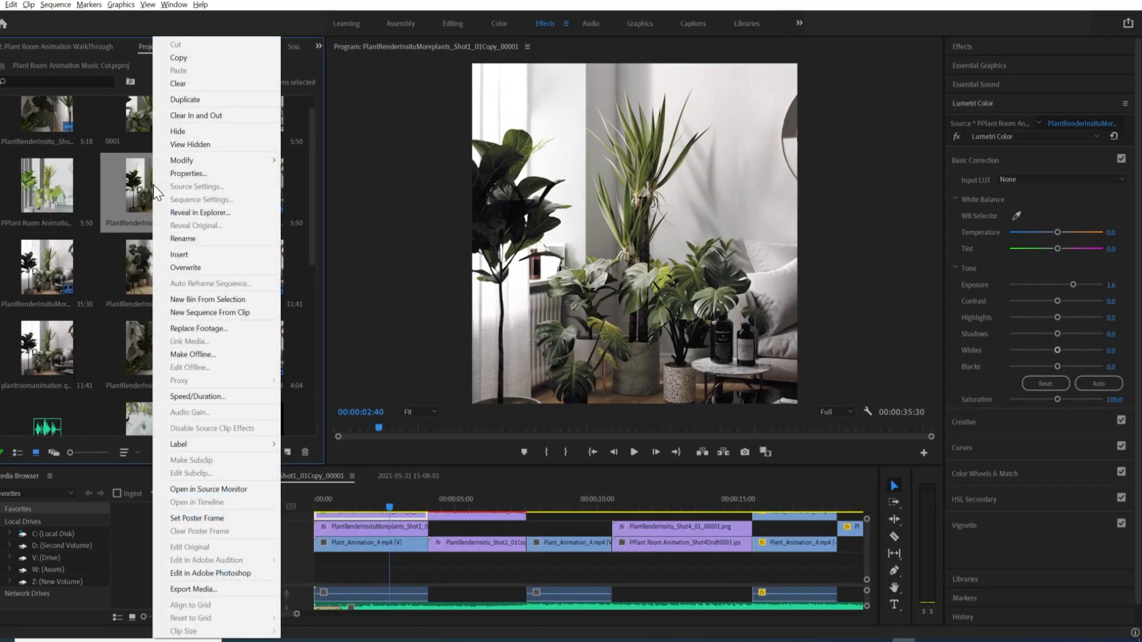
mouse_move(207, 161)
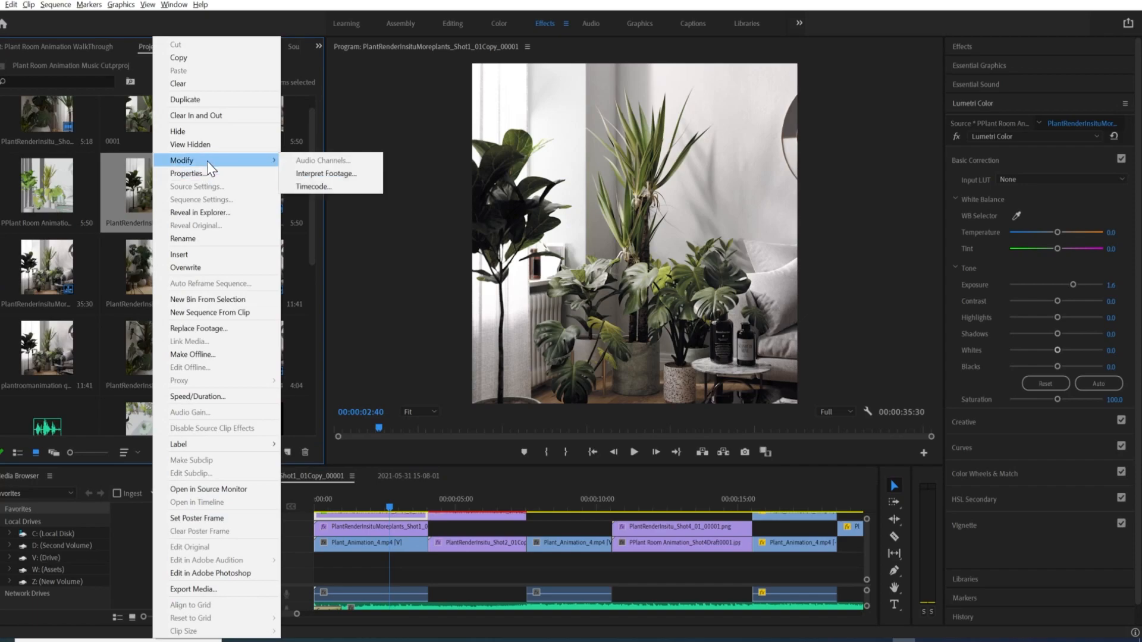
left_click(327, 174)
left_click_drag(632, 168, 559, 126)
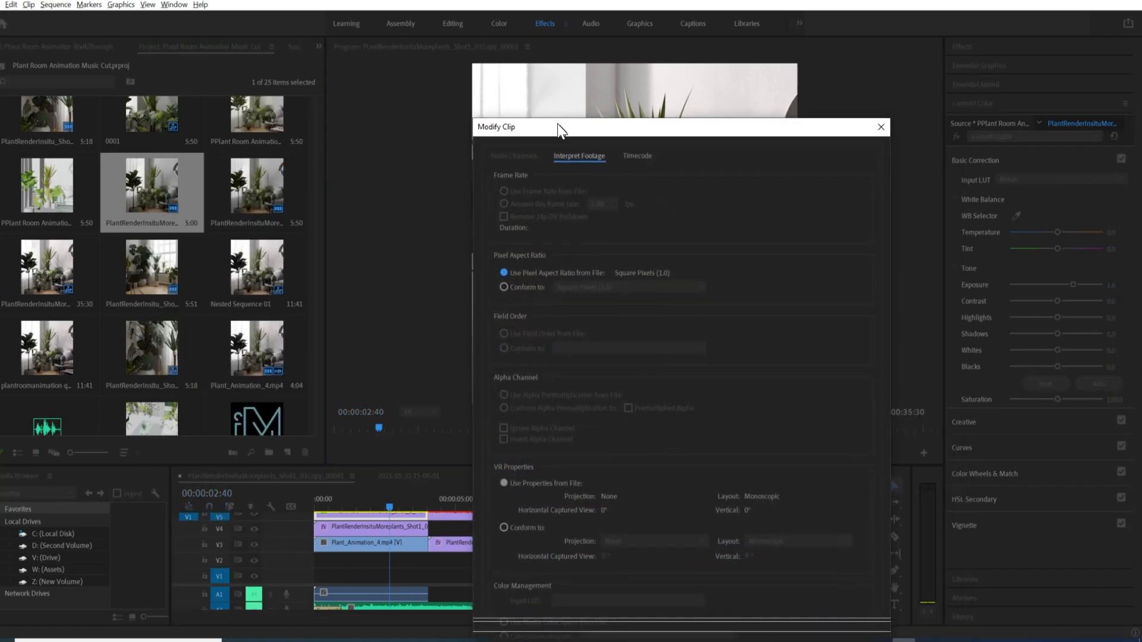
left_click(879, 128)
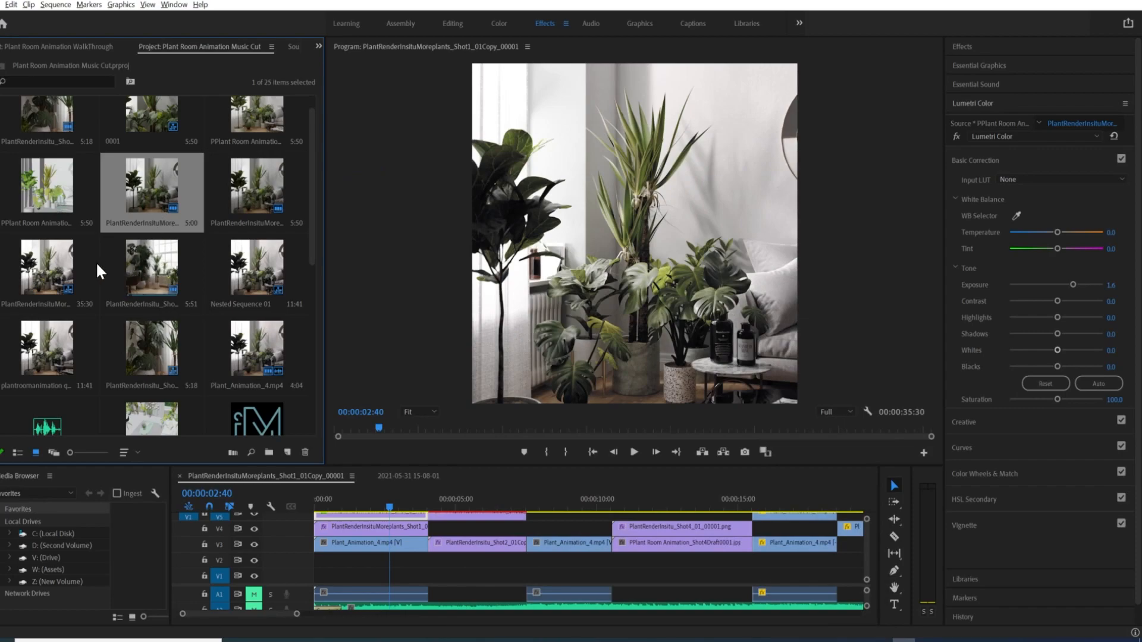
left_click(154, 265)
right_click(153, 265)
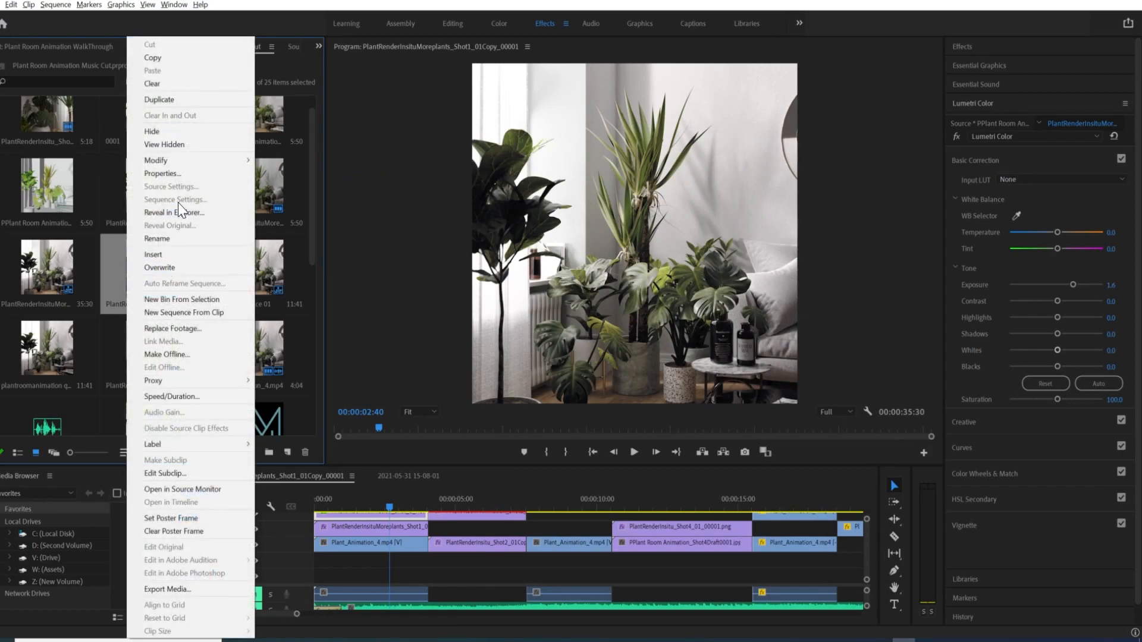
mouse_move(184, 155)
left_click(279, 192)
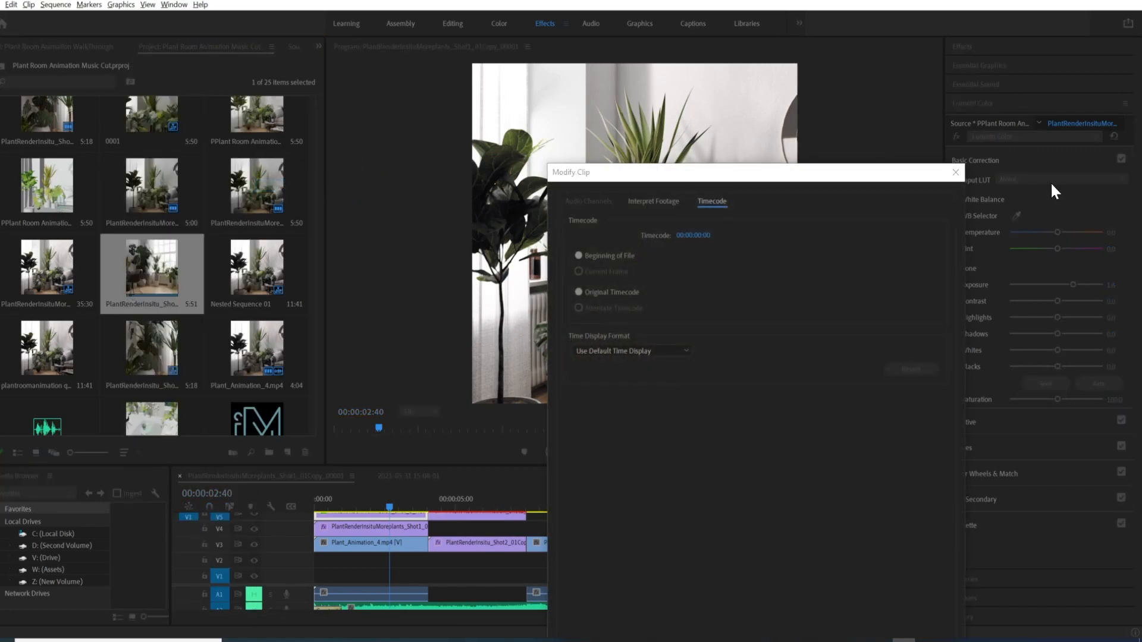
left_click(955, 171)
- Check the frame rate in the footage interpretation of the 5:51 plant render clip, leaving it unmodified
right_click(146, 279)
mouse_move(226, 160)
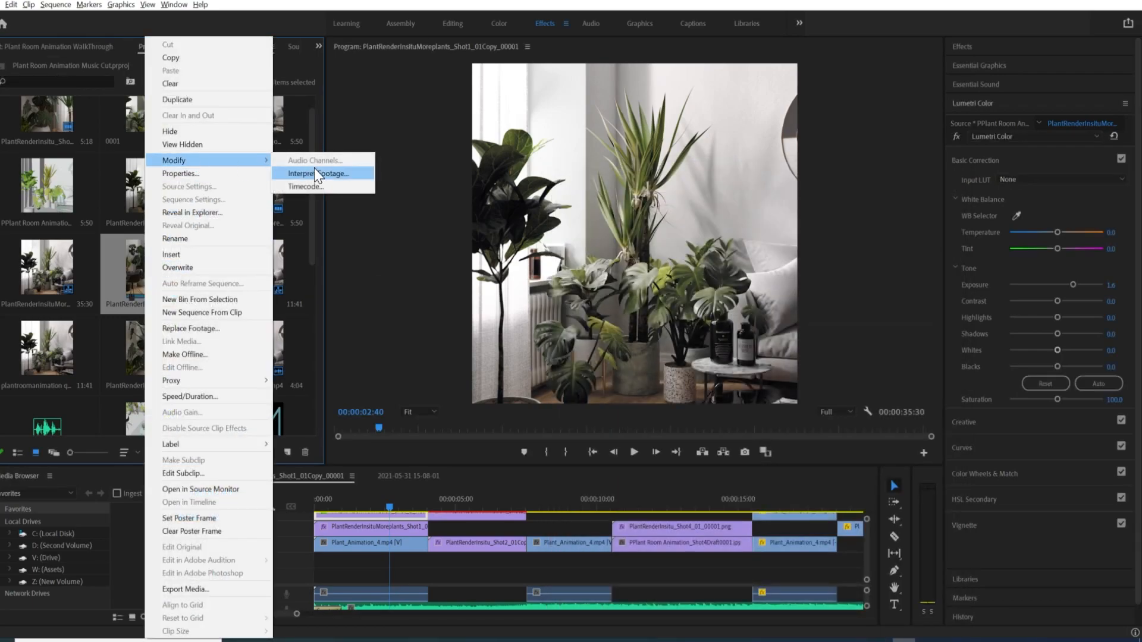
left_click(313, 173)
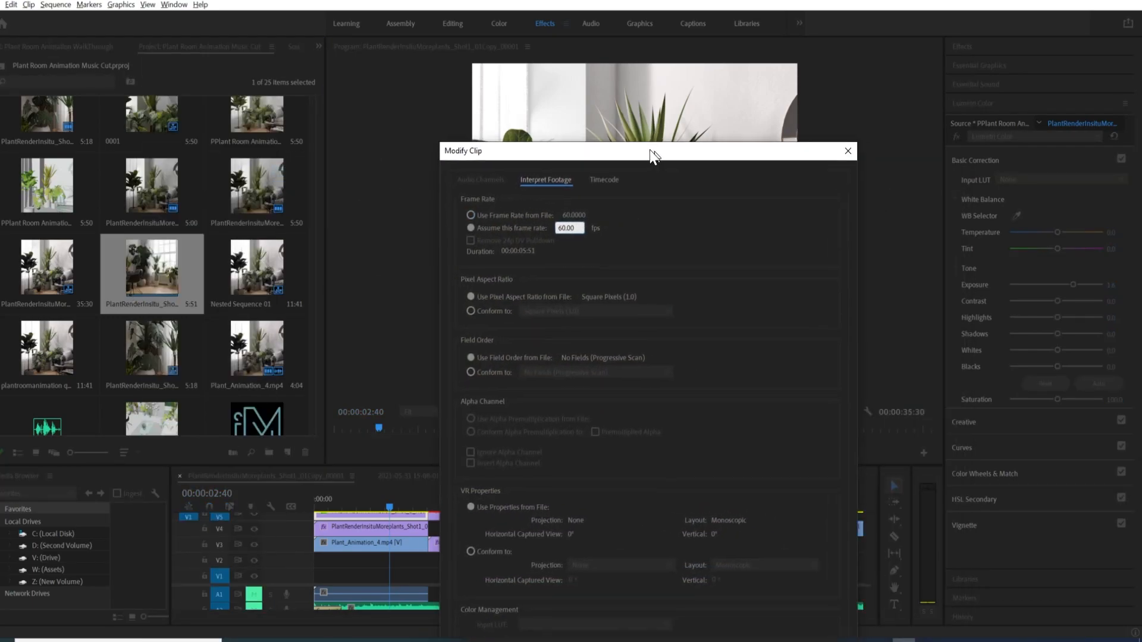
left_click(835, 147)
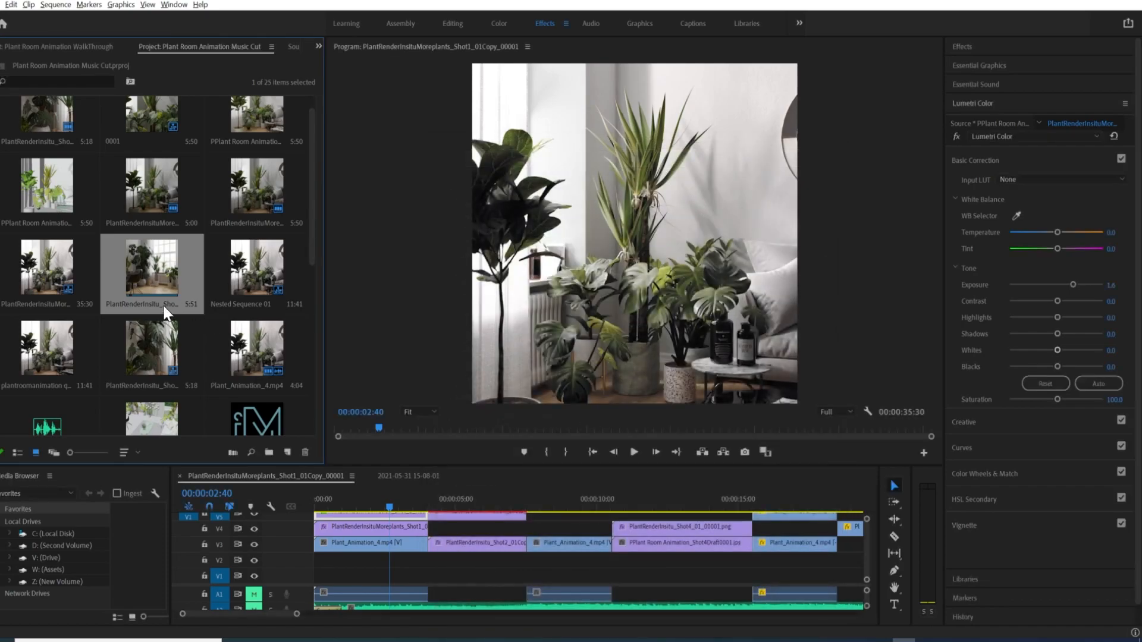
right_click(163, 267)
mouse_move(196, 161)
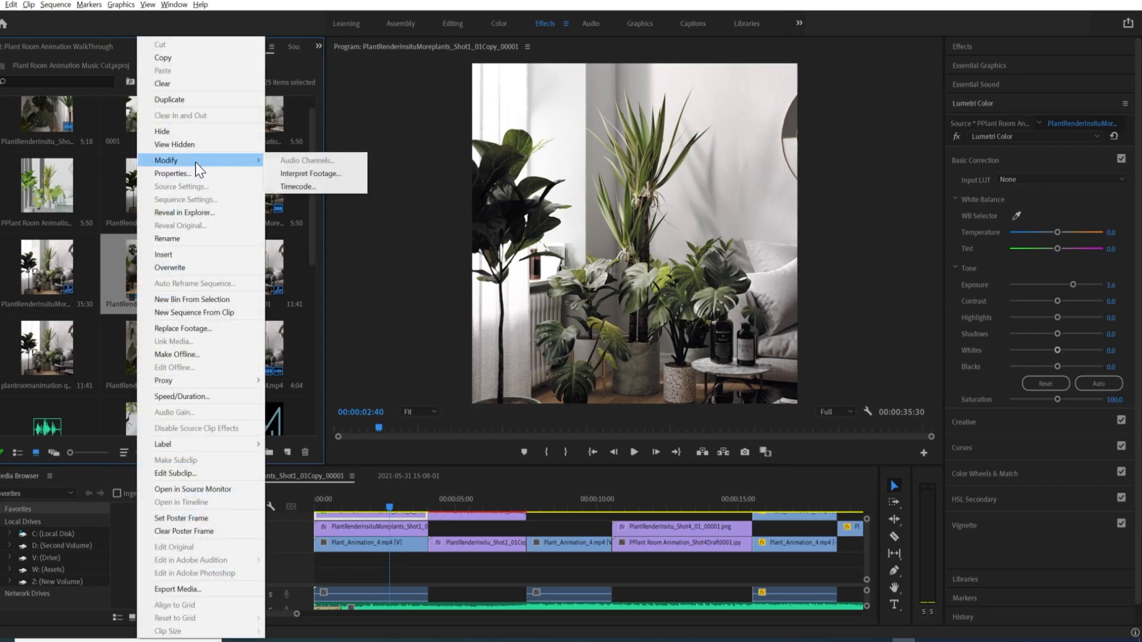
left_click(311, 173)
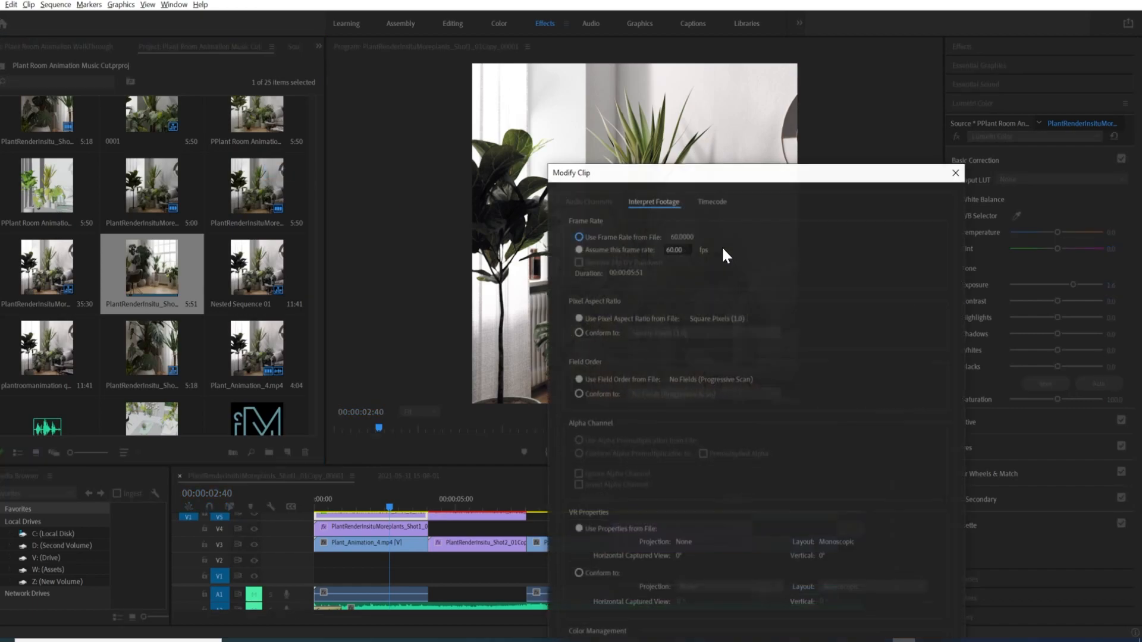
left_click(956, 173)
left_click(54, 6)
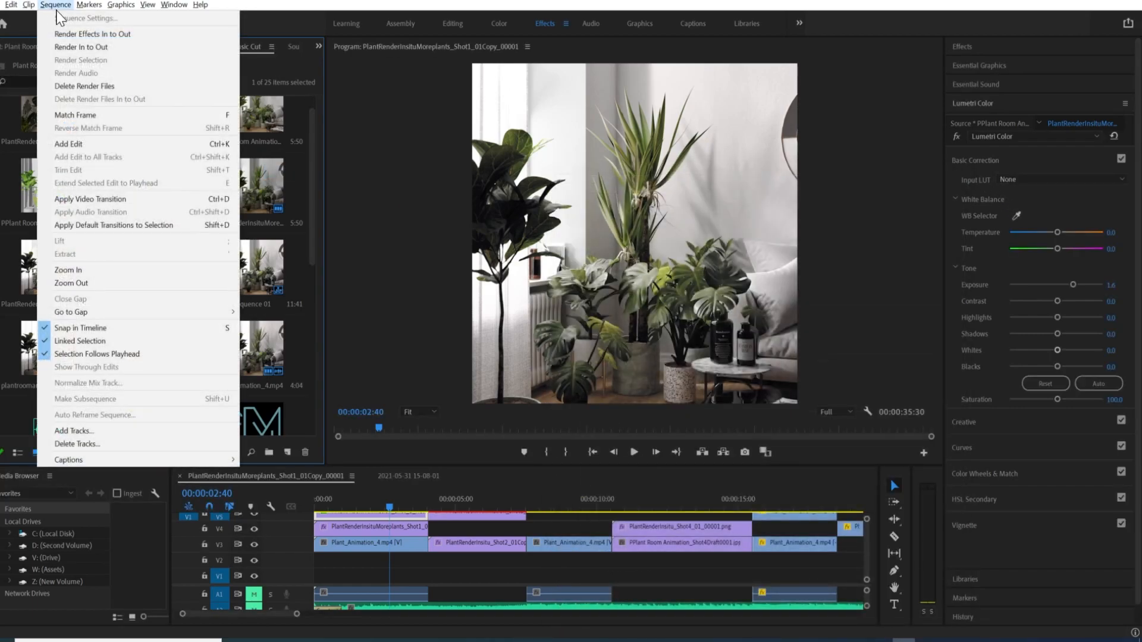
left_click(263, 276)
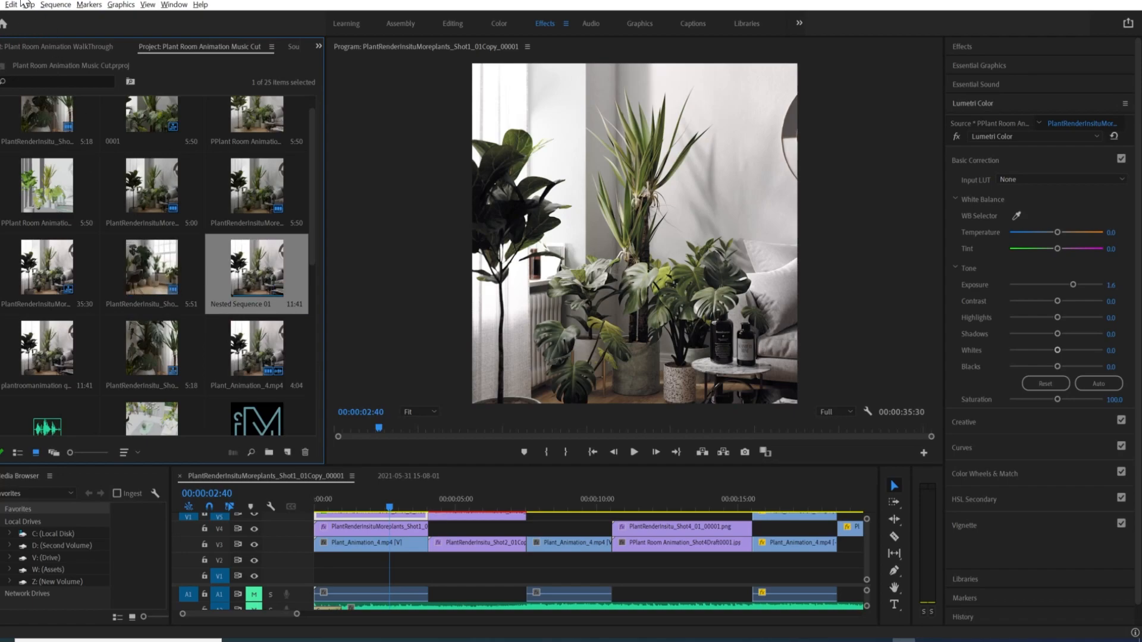
left_click(1, 5)
- Move the plant sequence to 00:00:03:45, open its media export settings and review the bitrate encoding options, keeping VBR, 2 pass
left_click(420, 501)
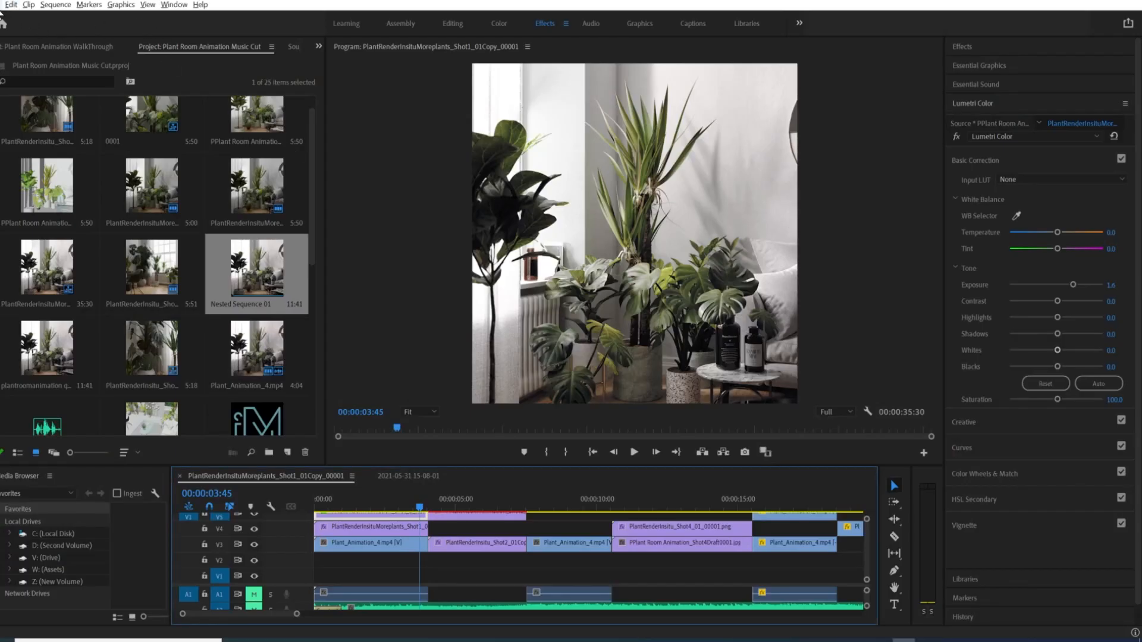
left_click(2, 5)
mouse_move(149, 338)
left_click(201, 337)
scroll(673, 398, "down", 8)
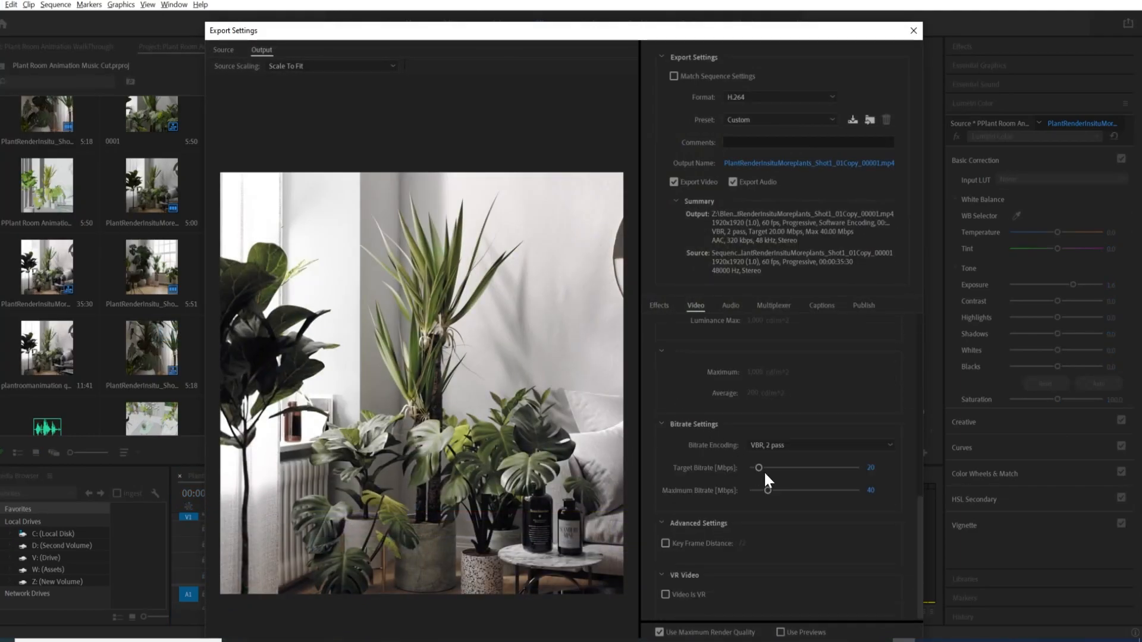
left_click(765, 444)
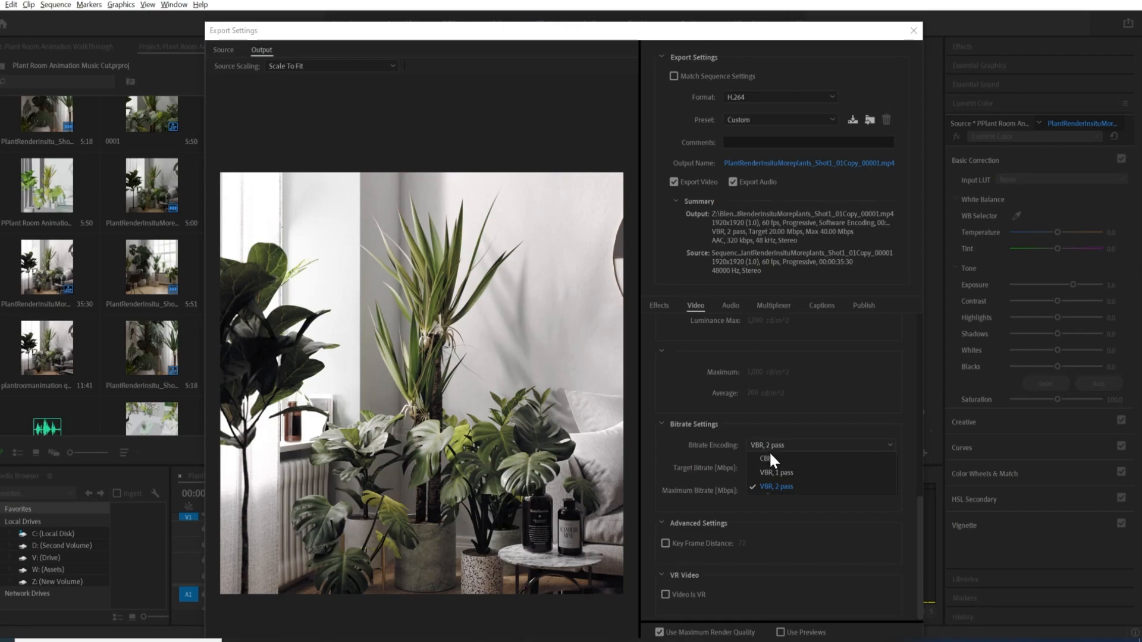
left_click(762, 486)
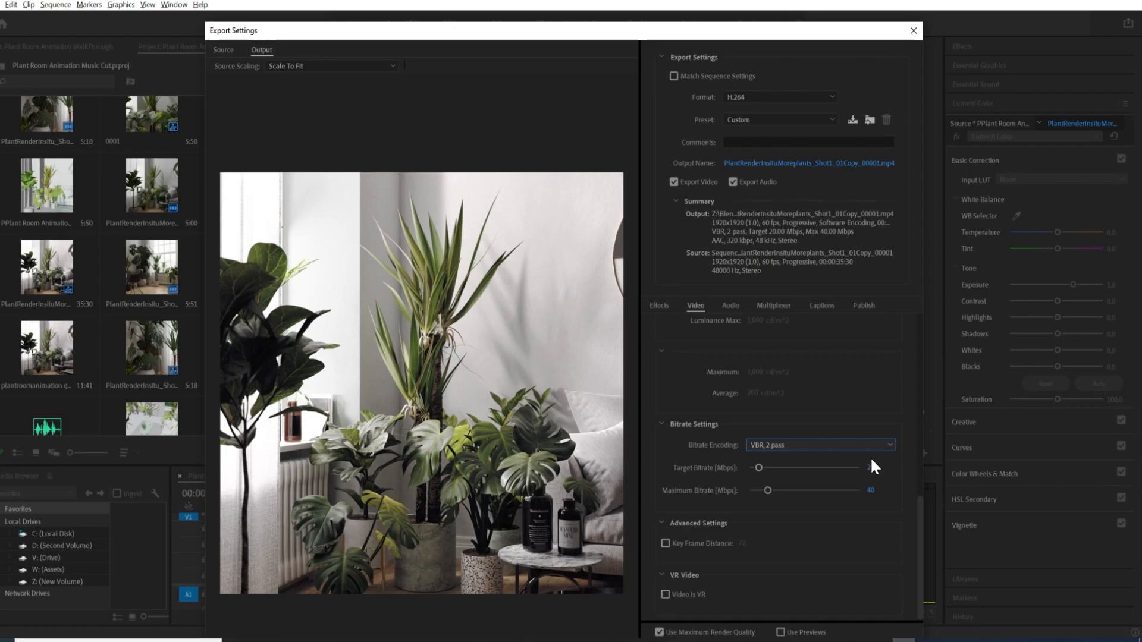
- Switch the bitrate encoding to VBR, 1 pass and back to VBR, 2 pass, and close the export settings without exporting
left_click(776, 446)
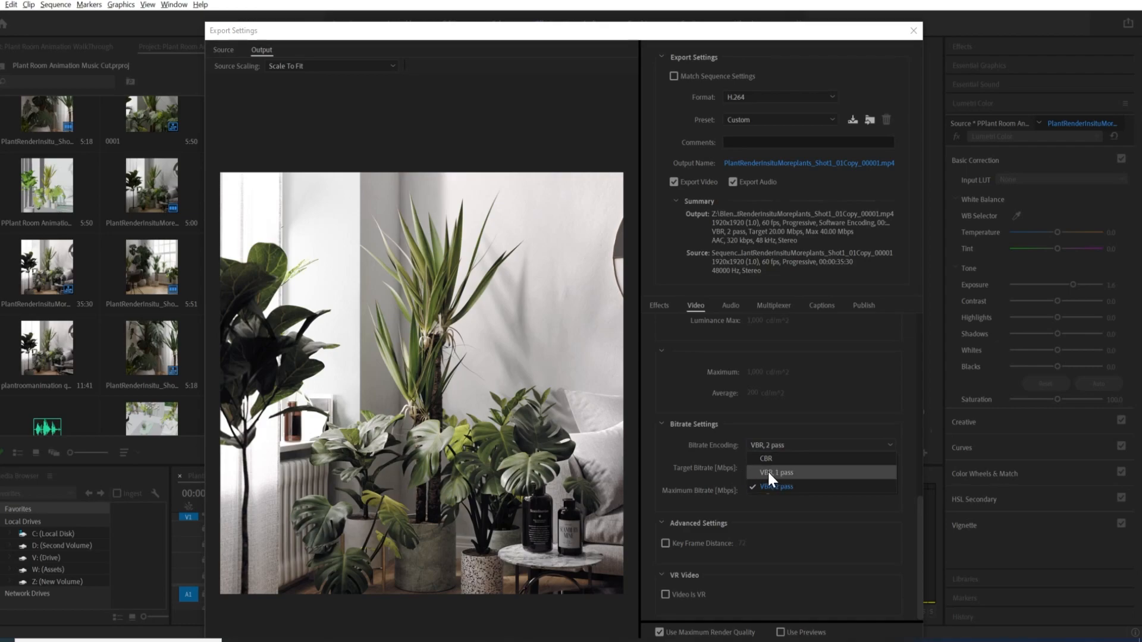
left_click(701, 466)
left_click(767, 445)
left_click(769, 467)
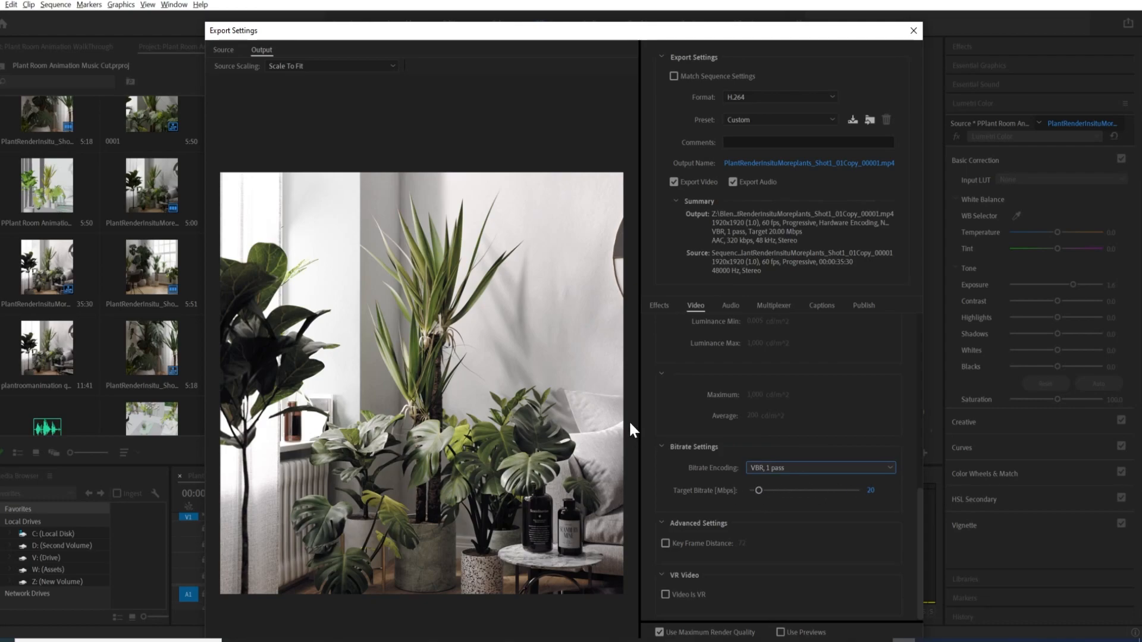
left_click(781, 473)
left_click(768, 503)
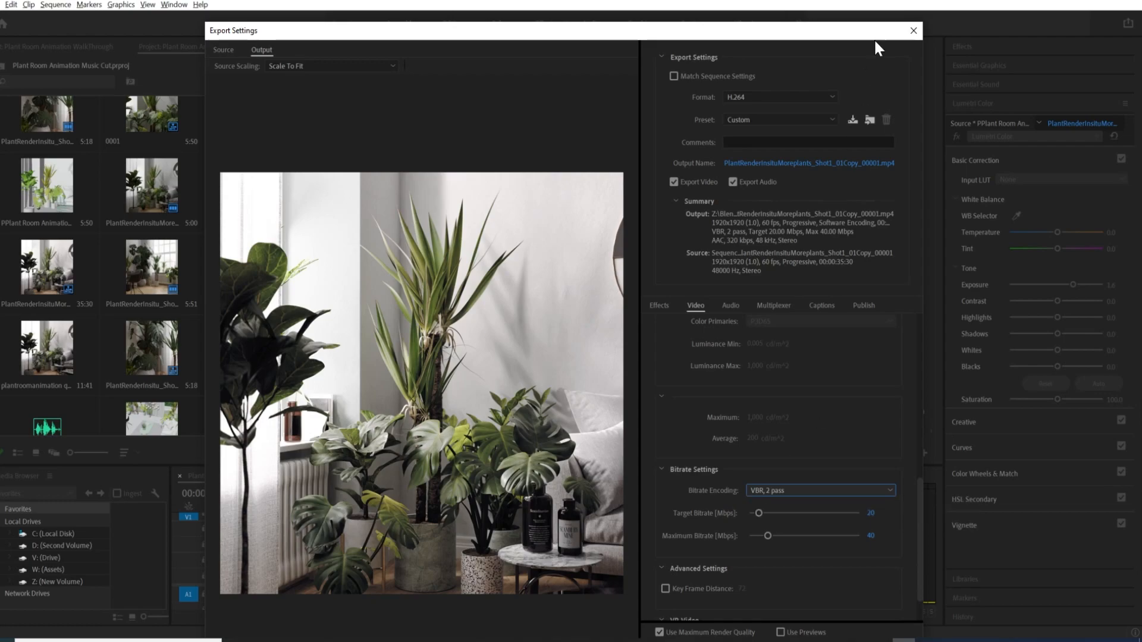
left_click(913, 30)
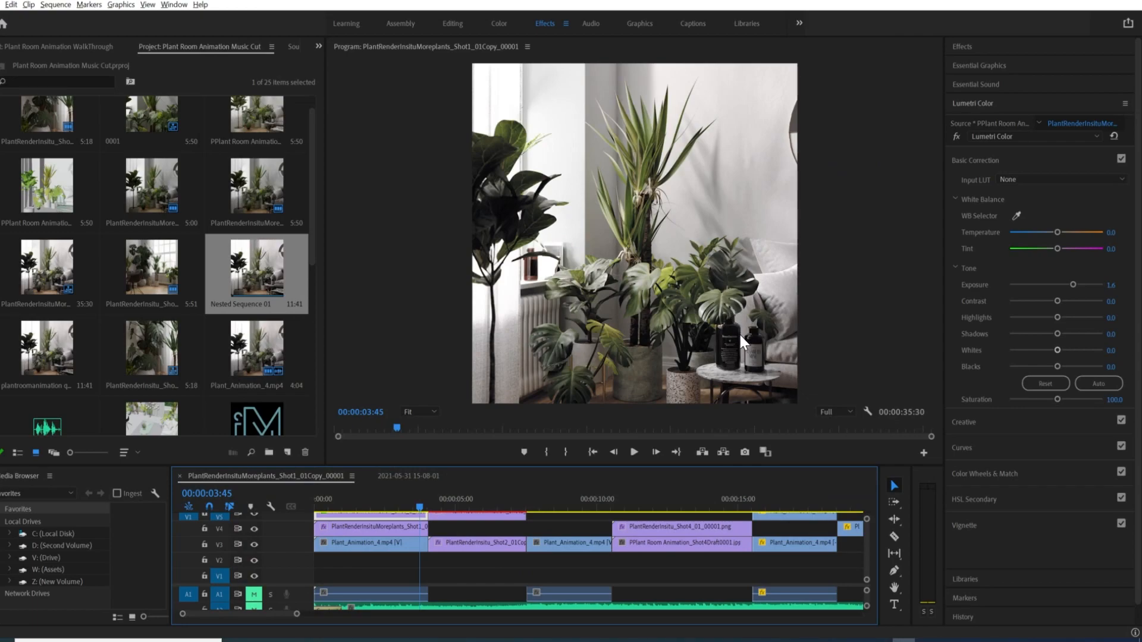
- Save the Premiere Pro project, switch to Blender and review the scene's render dimensions and output settings
key("ctrl+s")
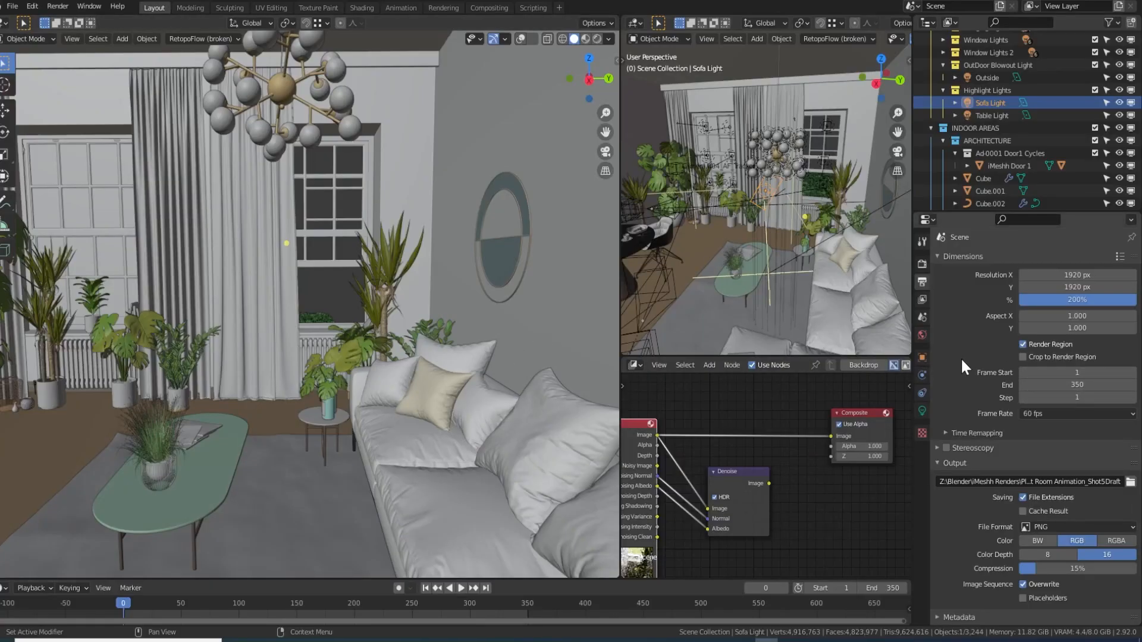
scroll(960, 369, "down", 1)
scroll(957, 544, "down", 4)
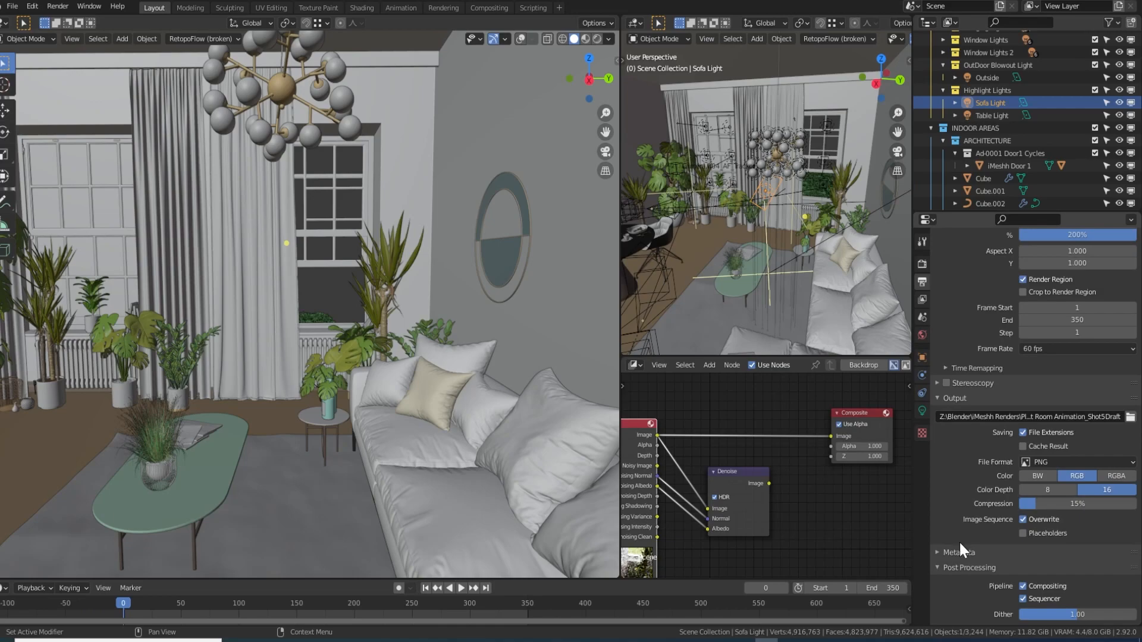
- Expand the Film settings in the render properties and inspect the pixel filter's width and type options
left_click(922, 261)
scroll(955, 530, "down", 7)
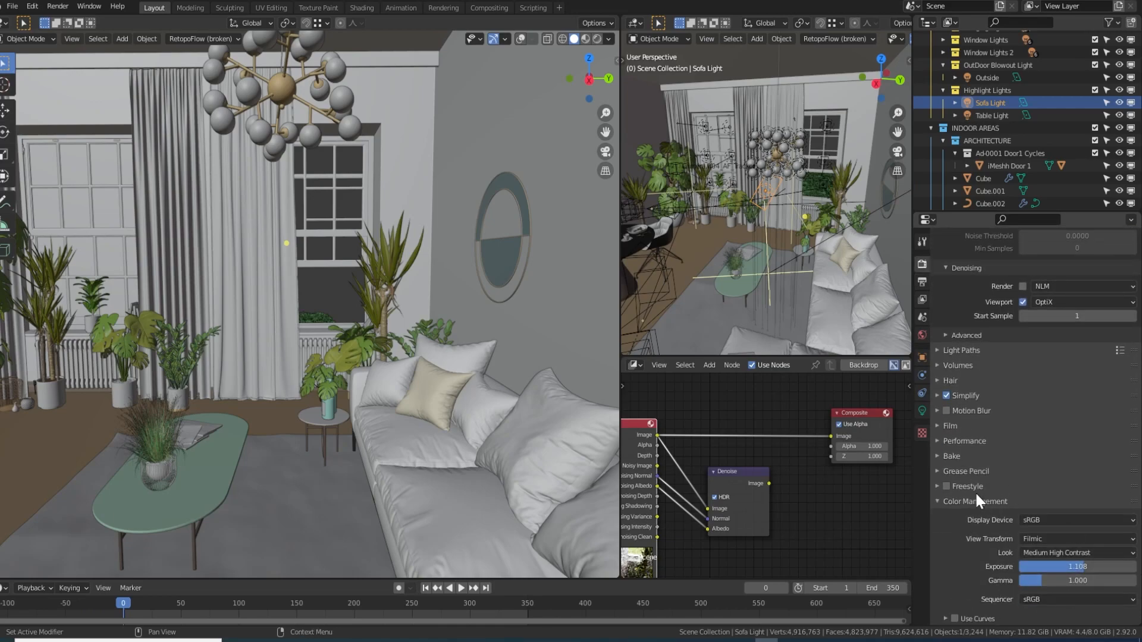
left_click(939, 425)
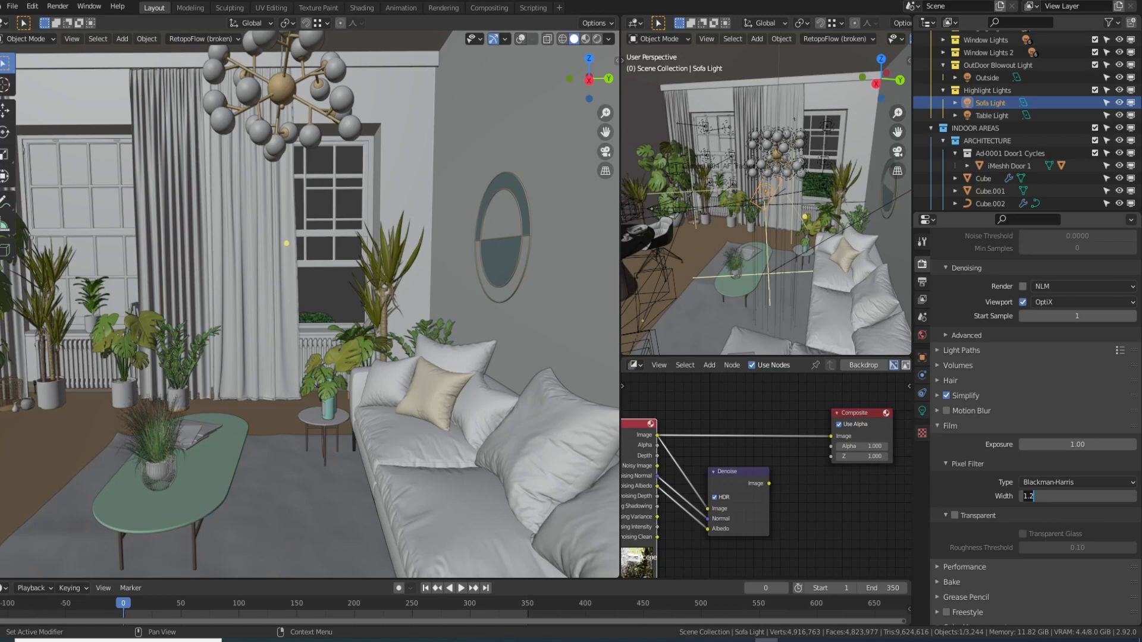
left_click(1062, 482)
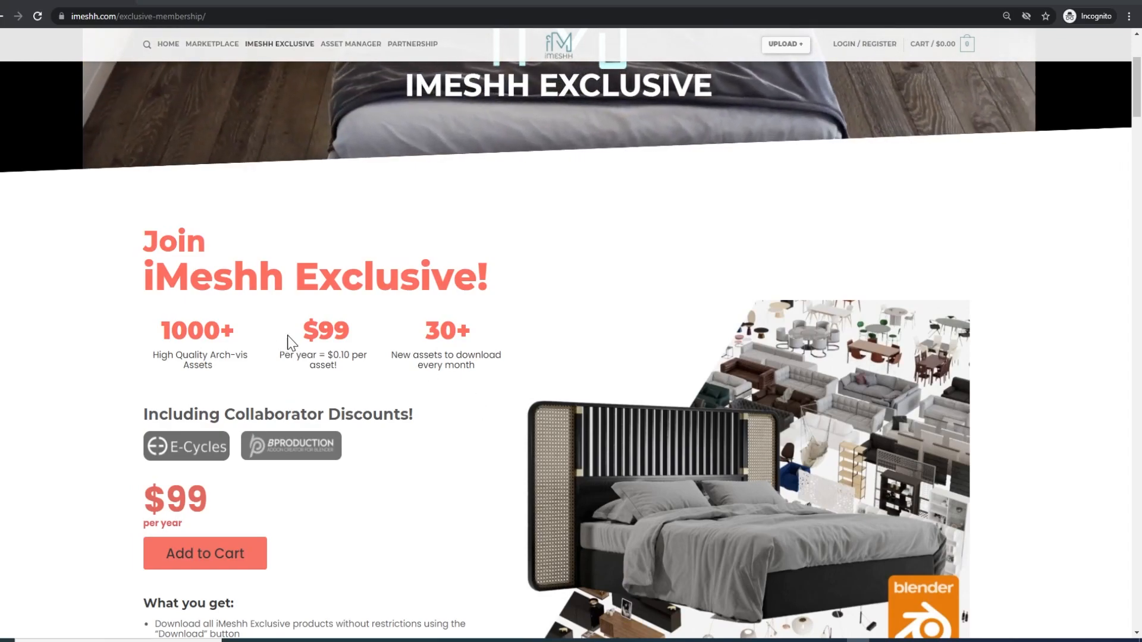
- Switch to the iMeshh Exclusive membership page in the browser and highlight its yearly price and monthly new-asset figures
scroll(432, 343, "up", 1)
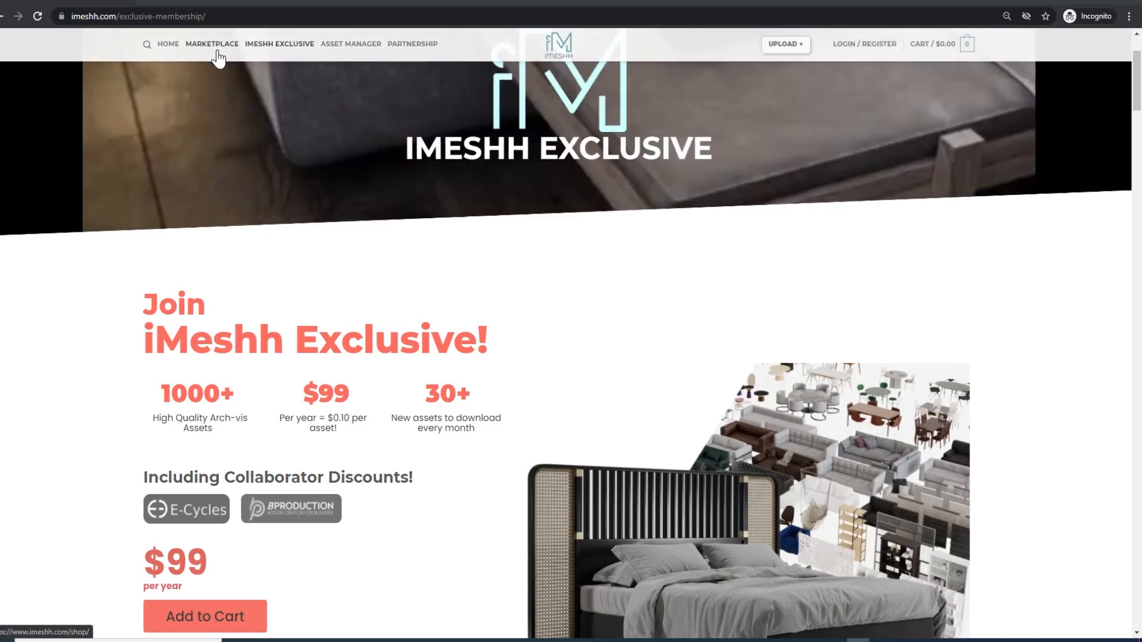
left_click_drag(301, 396, 364, 403)
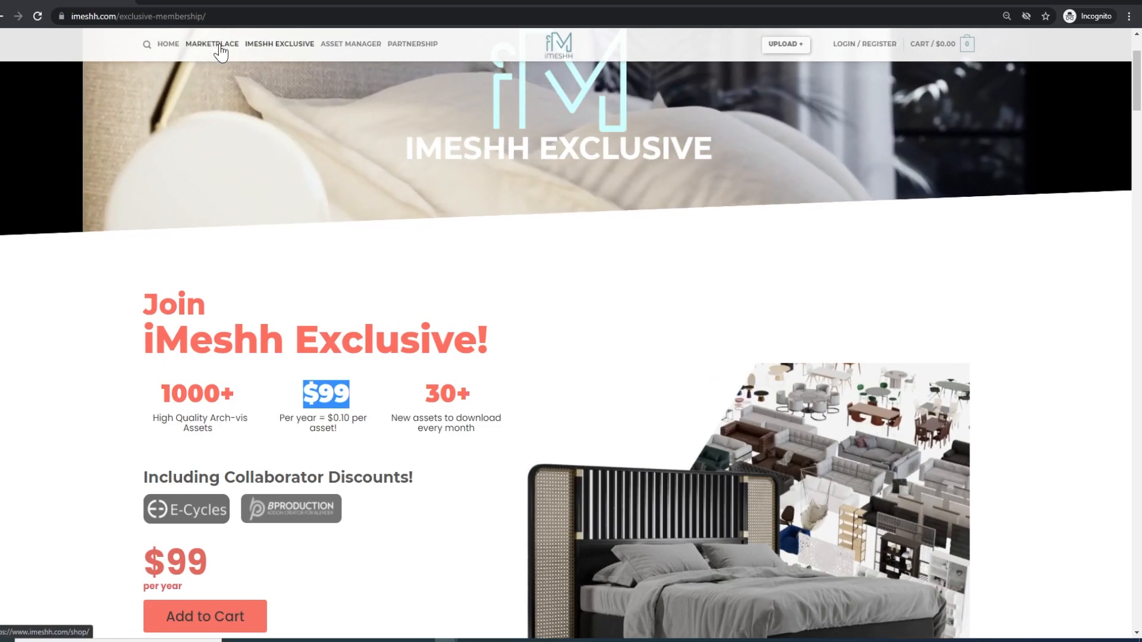
left_click_drag(328, 418, 350, 418)
left_click_drag(424, 393, 477, 404)
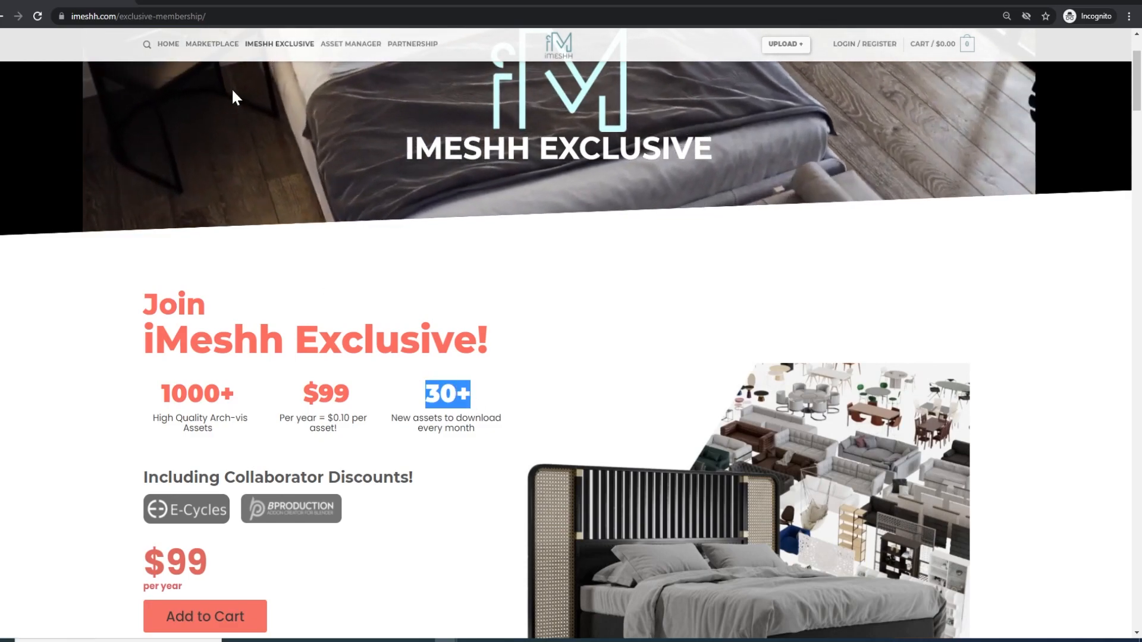
- Browse the newest models in the iMeshh marketplace and open the Monstera 1 Large product page
left_click(212, 44)
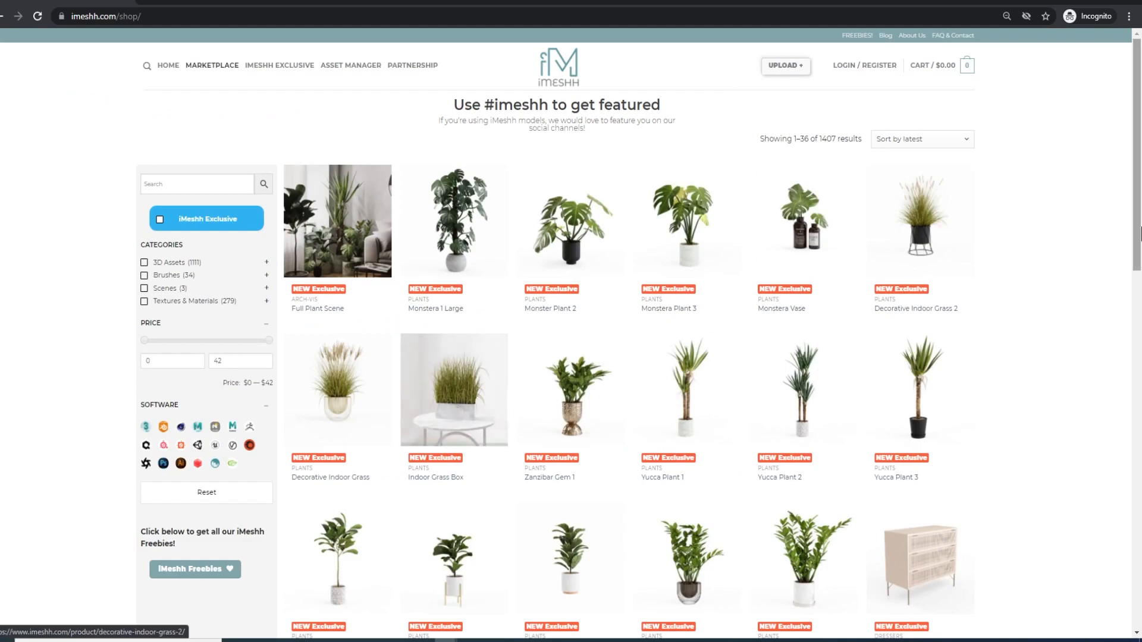
scroll(1095, 262, "down", 1)
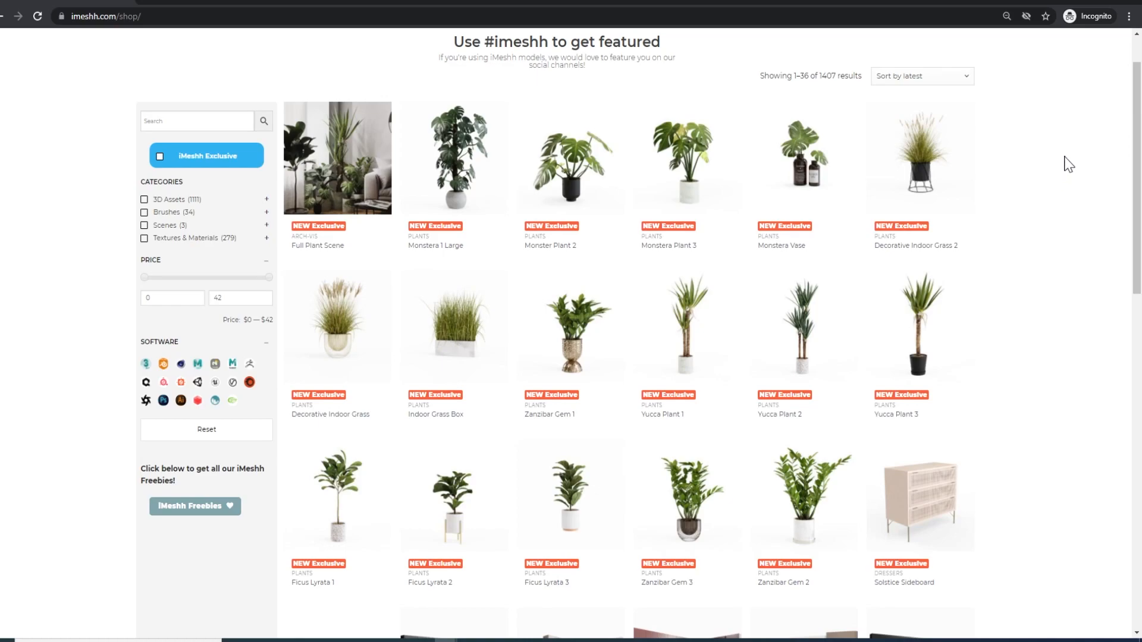
left_click(459, 128)
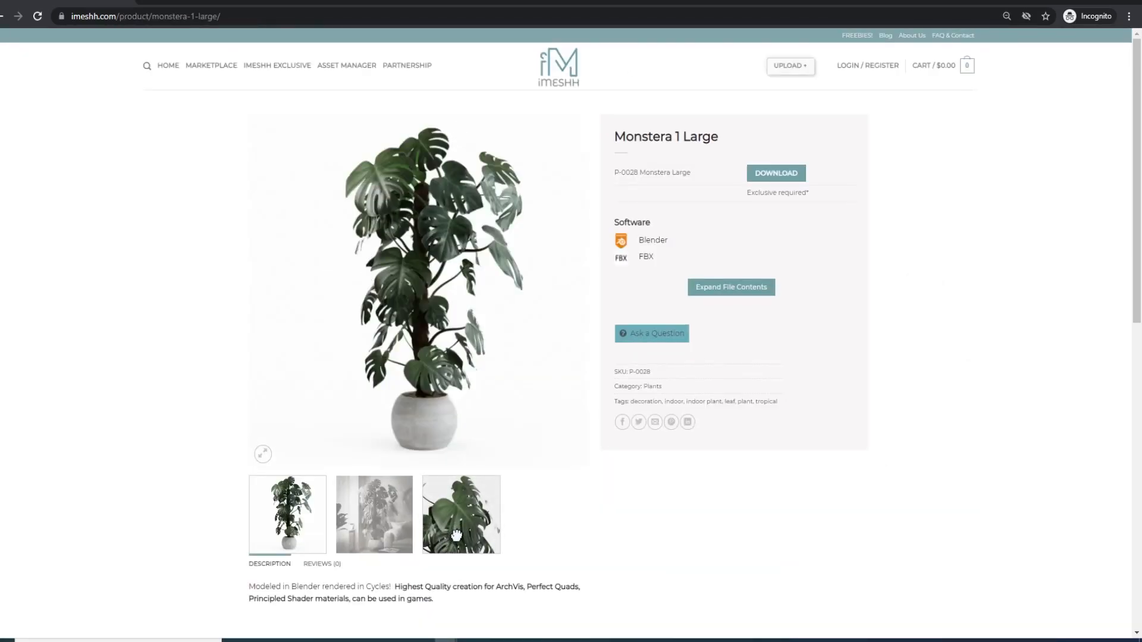
- Examine the Monstera 1 Large leaf close-up at full size, close it and go back to the product's first image
left_click(463, 517)
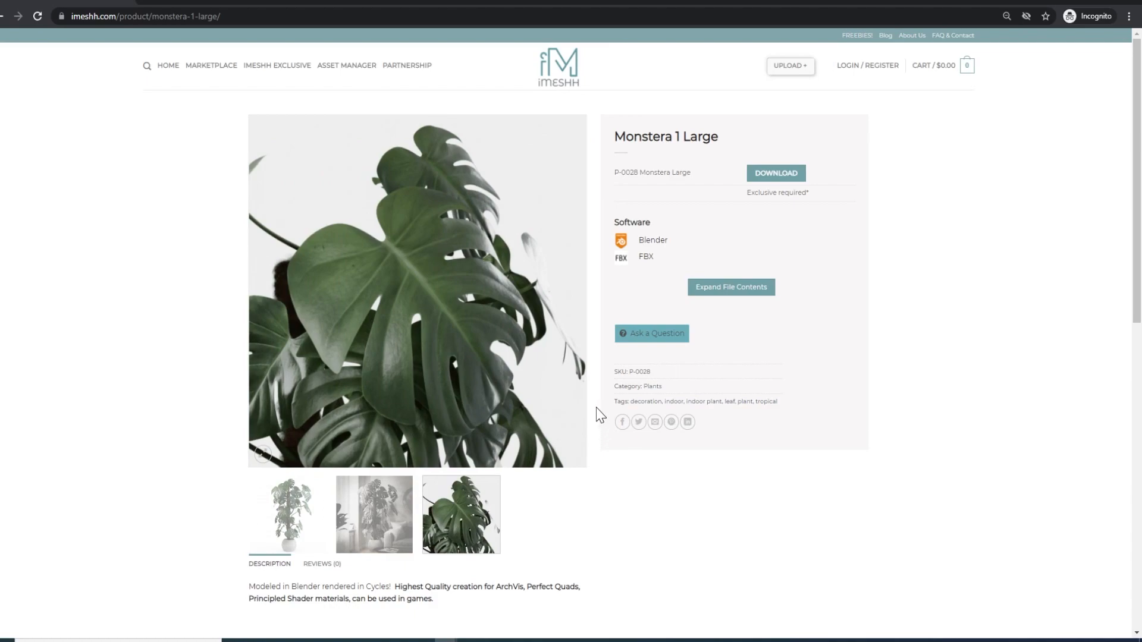
left_click(476, 359)
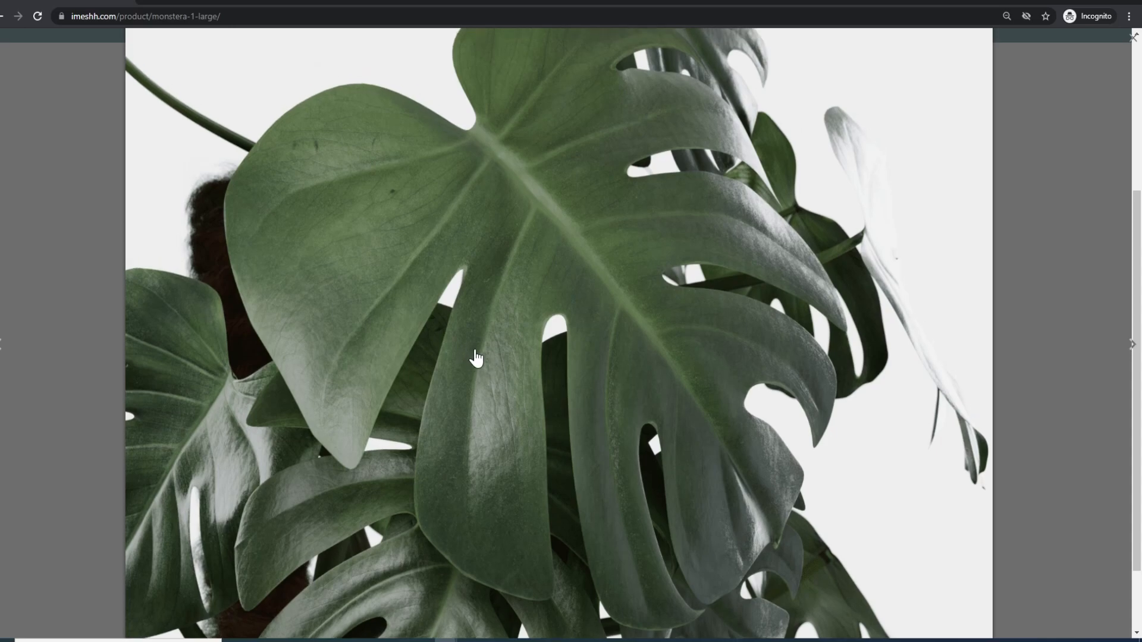
scroll(475, 357, "up", 2)
scroll(475, 359, "down", 1)
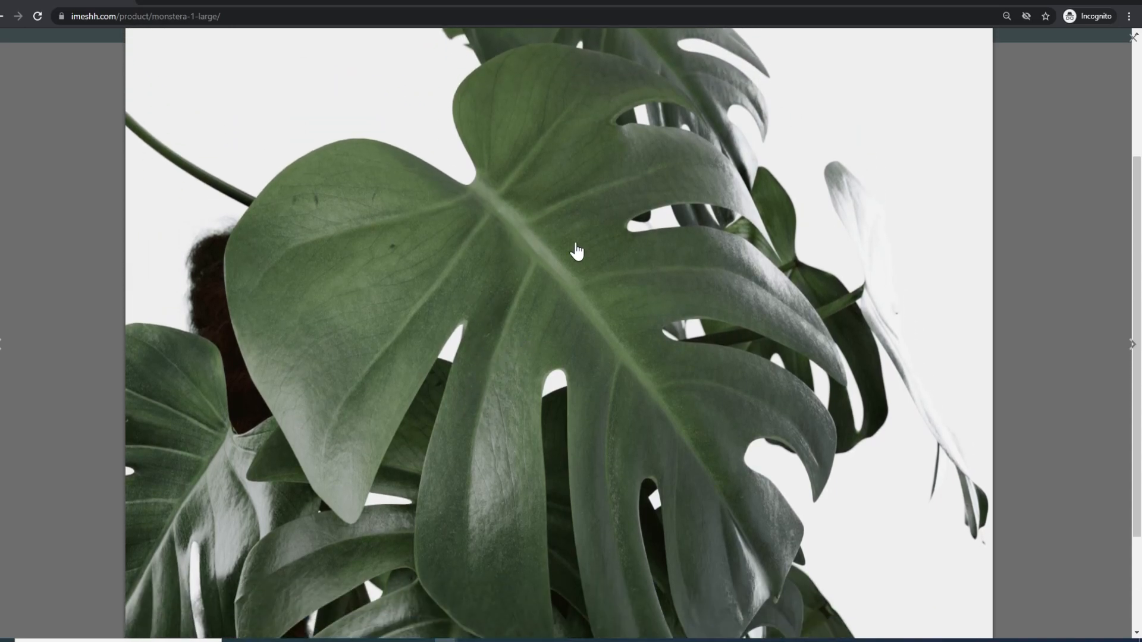
scroll(564, 315, "up", 1)
scroll(564, 317, "down", 1)
left_click(57, 224)
left_click(317, 521)
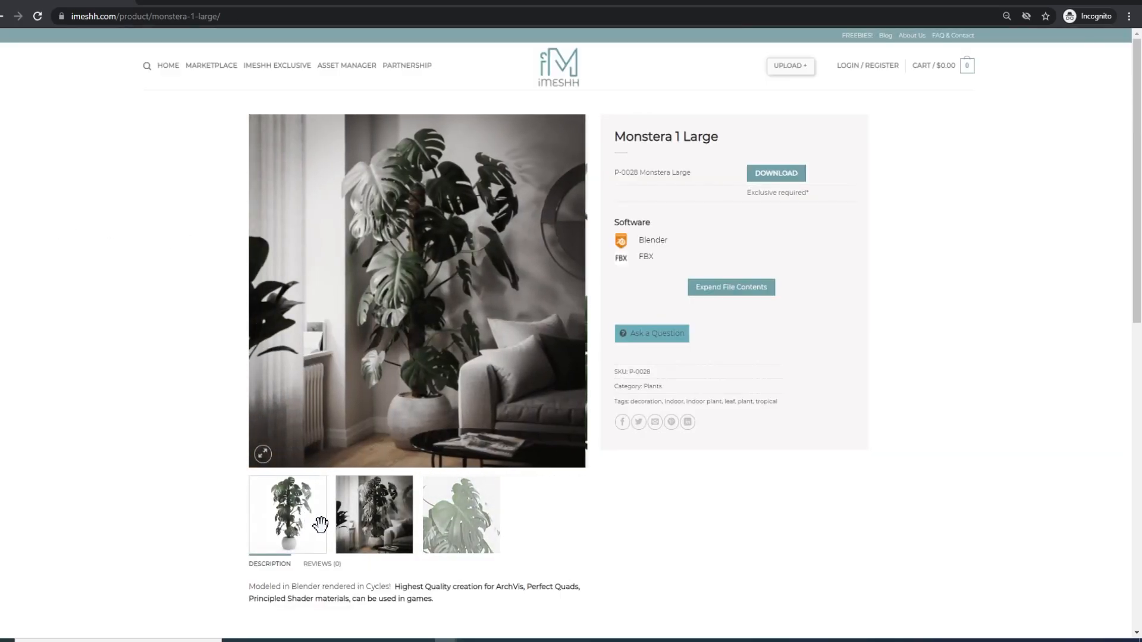
- Return to the iMeshh marketplace and look over the newest plant models
left_click(210, 67)
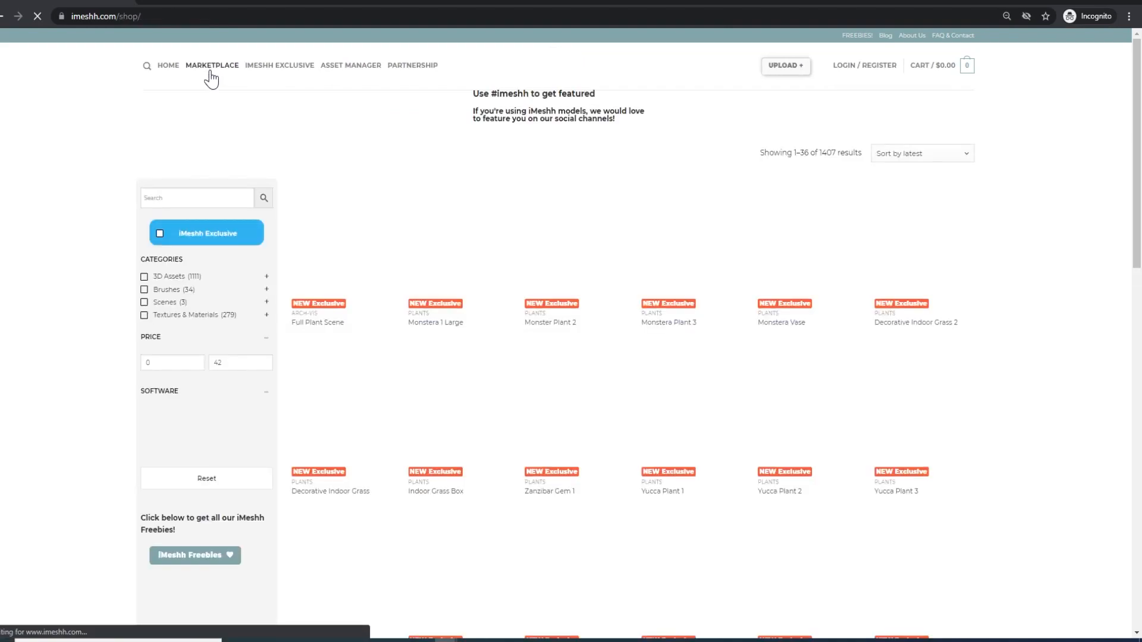
scroll(1062, 365, "down", 1)
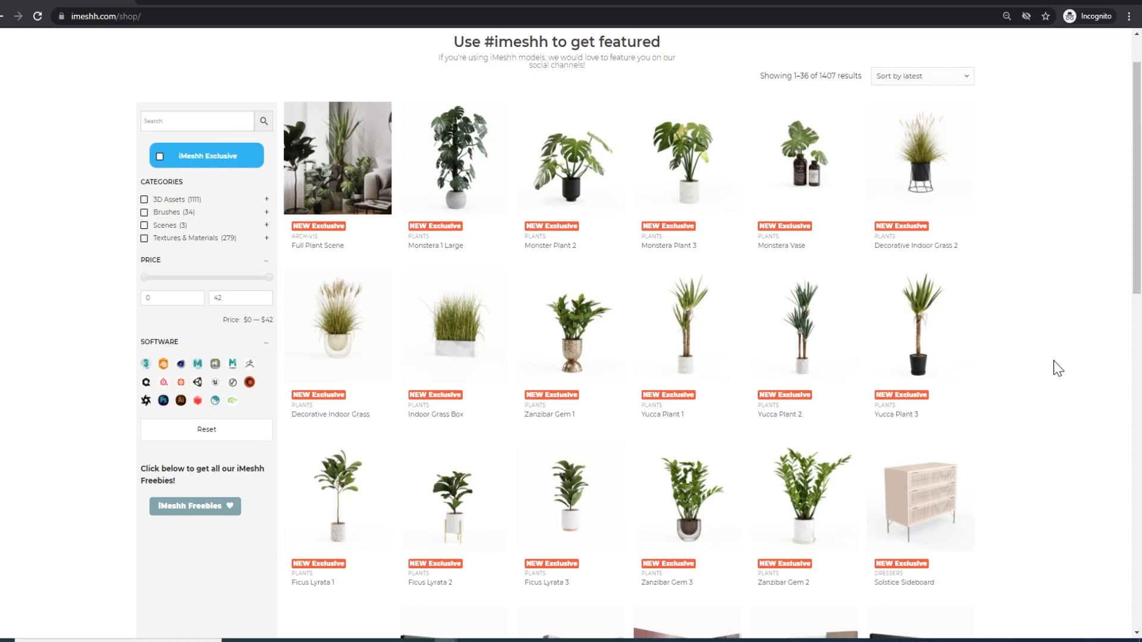
scroll(1063, 369, "up", 1)
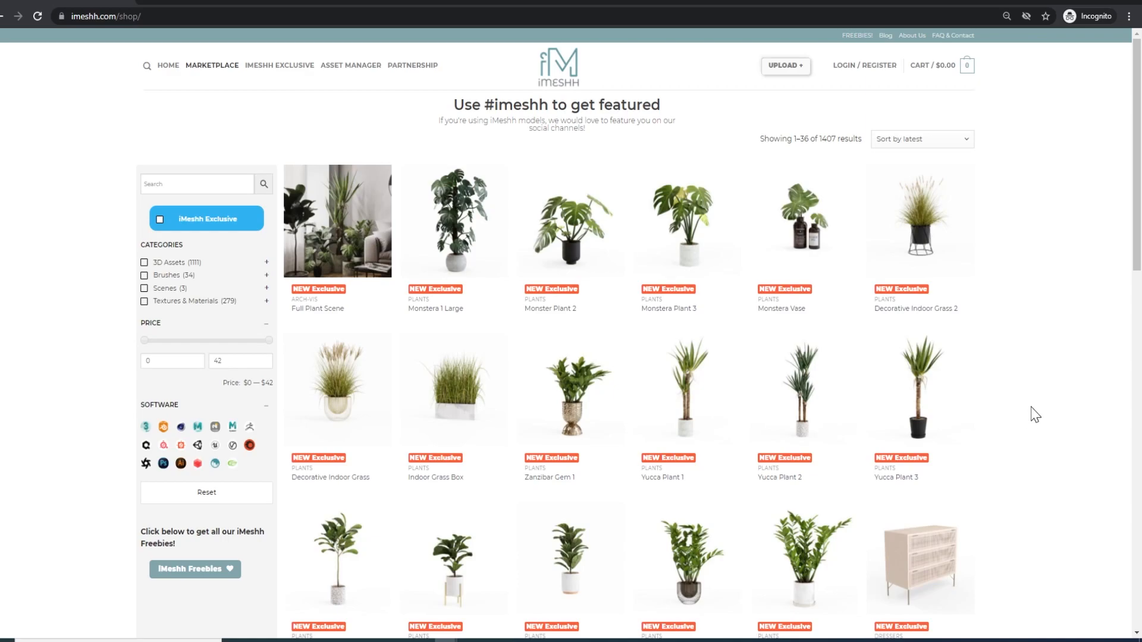
- Reopen the iMeshh Exclusive membership page and review its offer
left_click(280, 65)
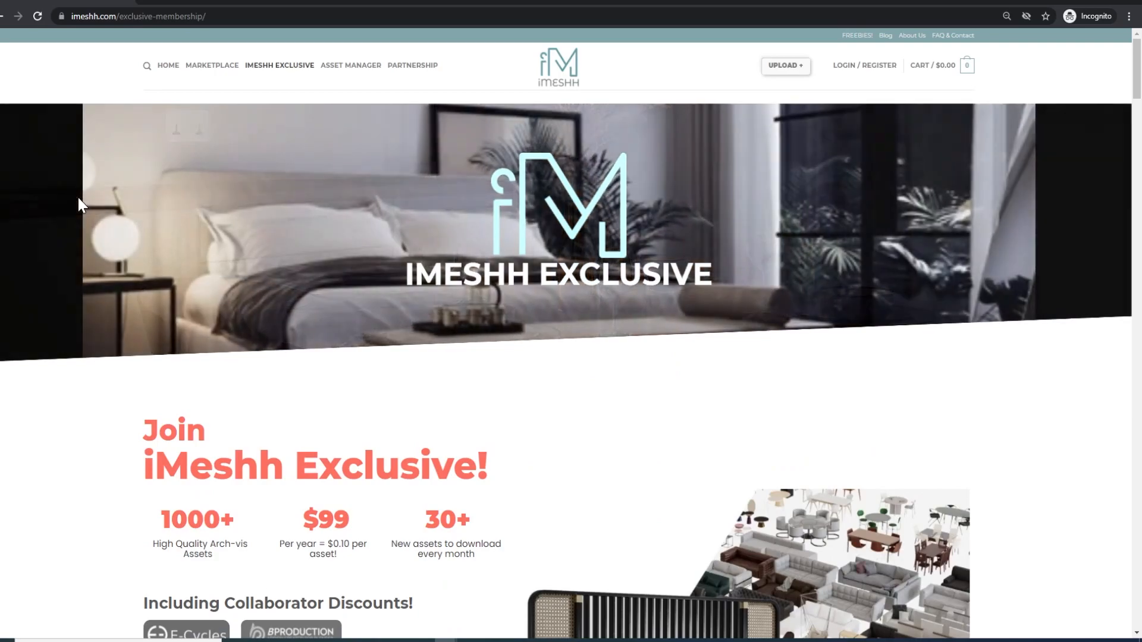
scroll(60, 380, "down", 1)
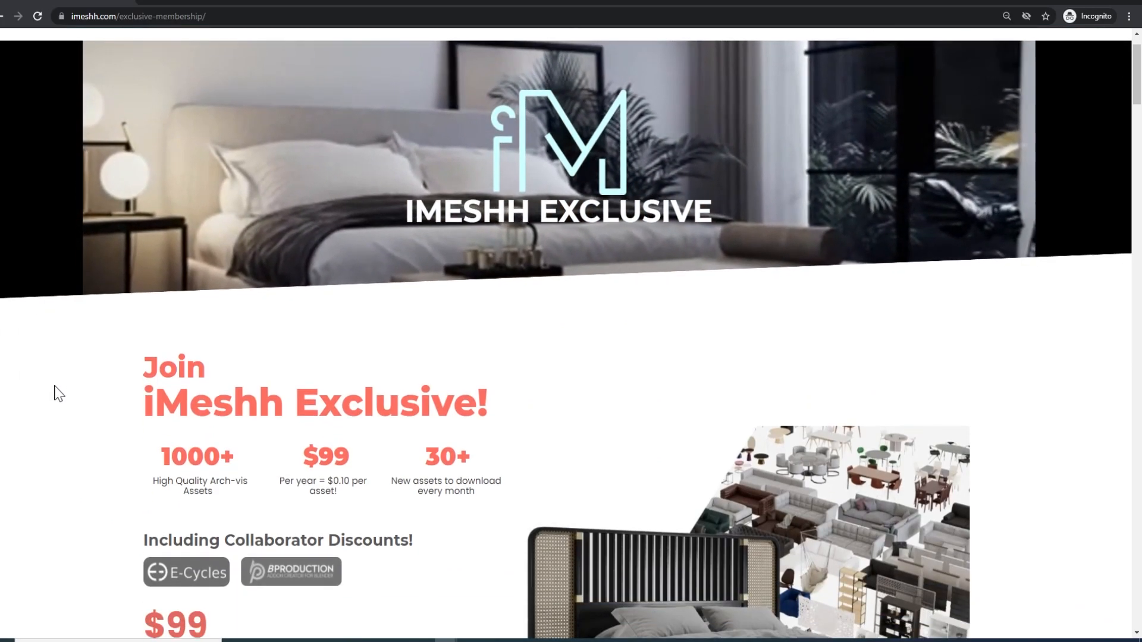
scroll(63, 425, "down", 1)
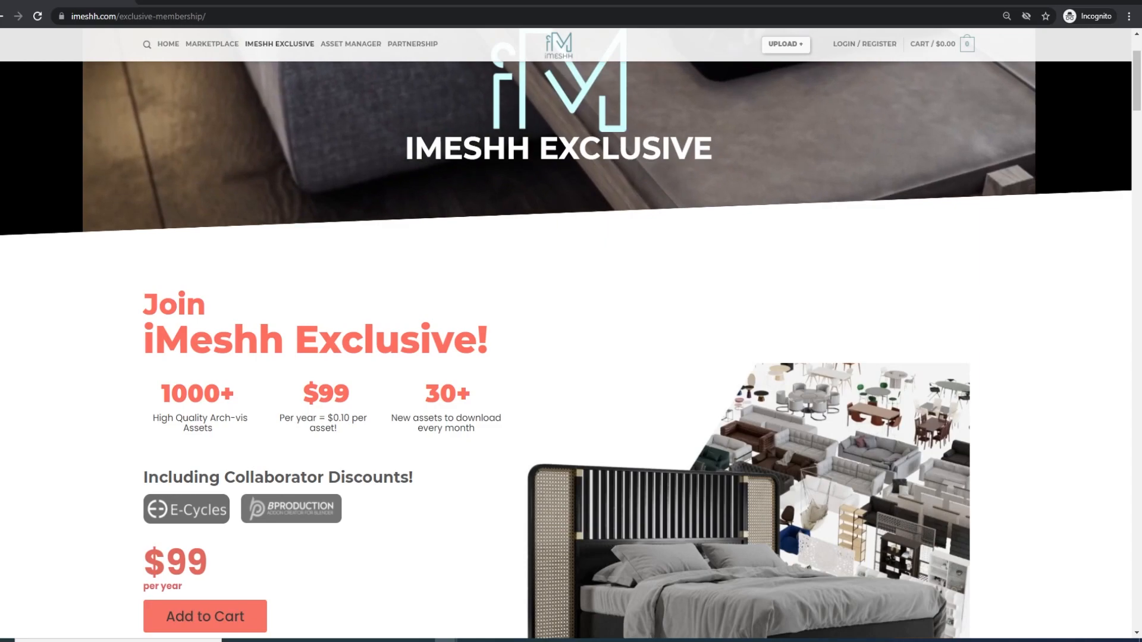
scroll(337, 397, "up", 2)
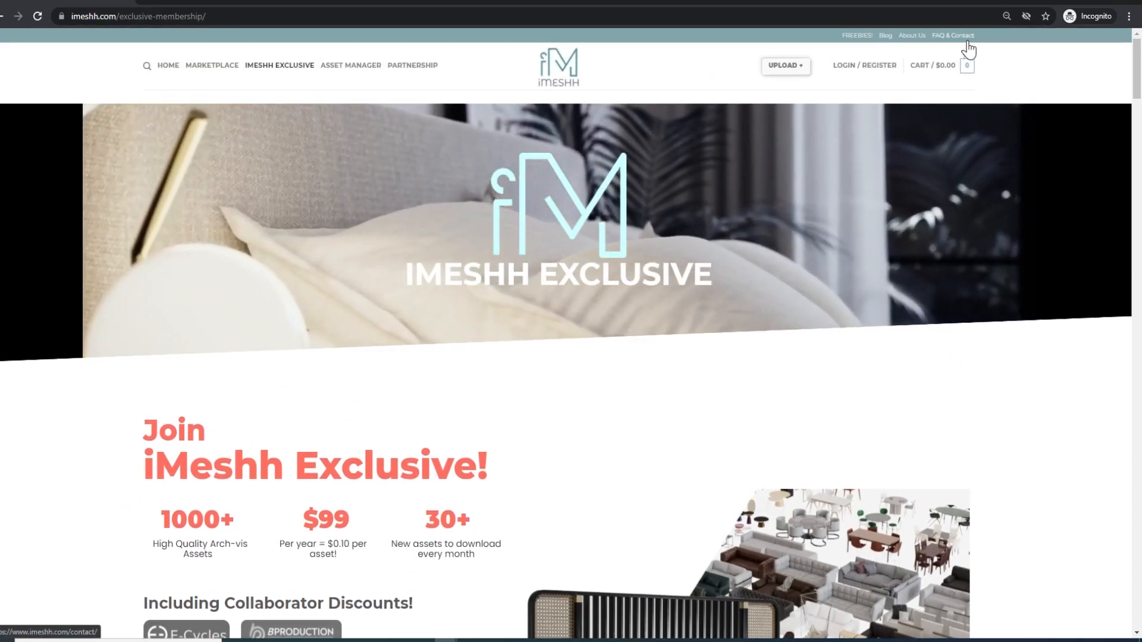
- Open the FAQ & Contact page, look at the contact form and return to the marketplace
left_click(968, 39)
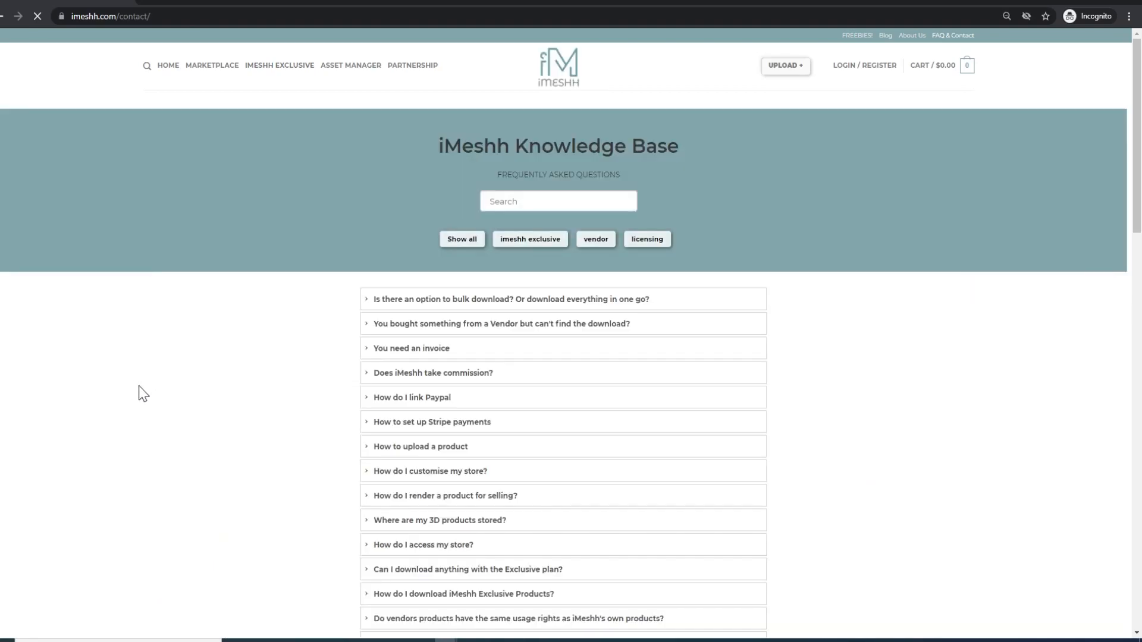
scroll(227, 377, "down", 15)
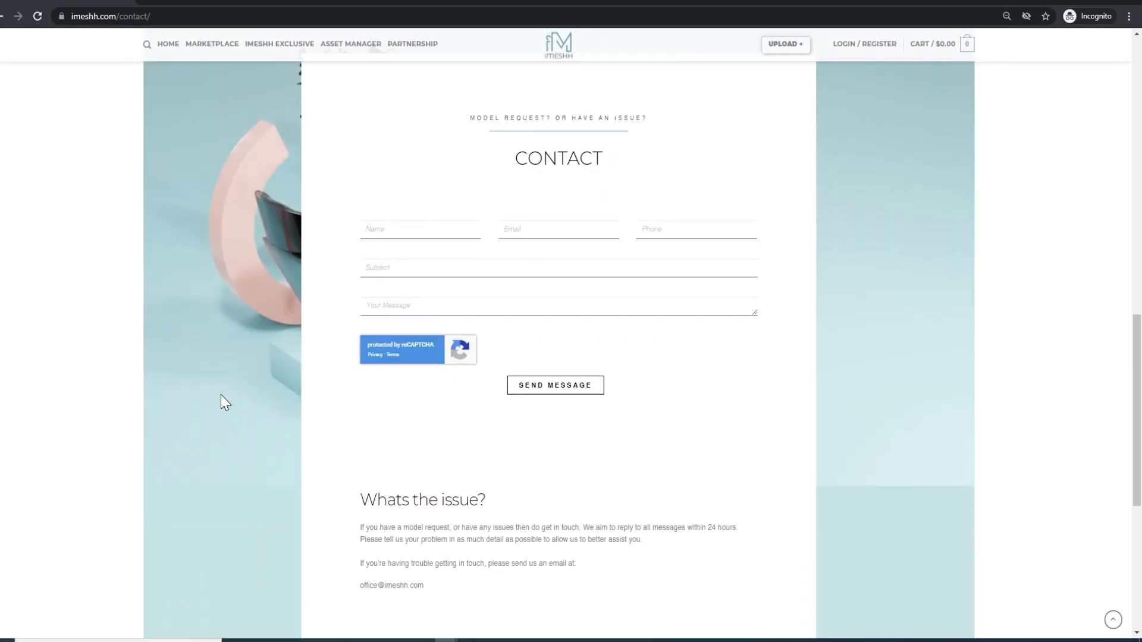
left_click(223, 42)
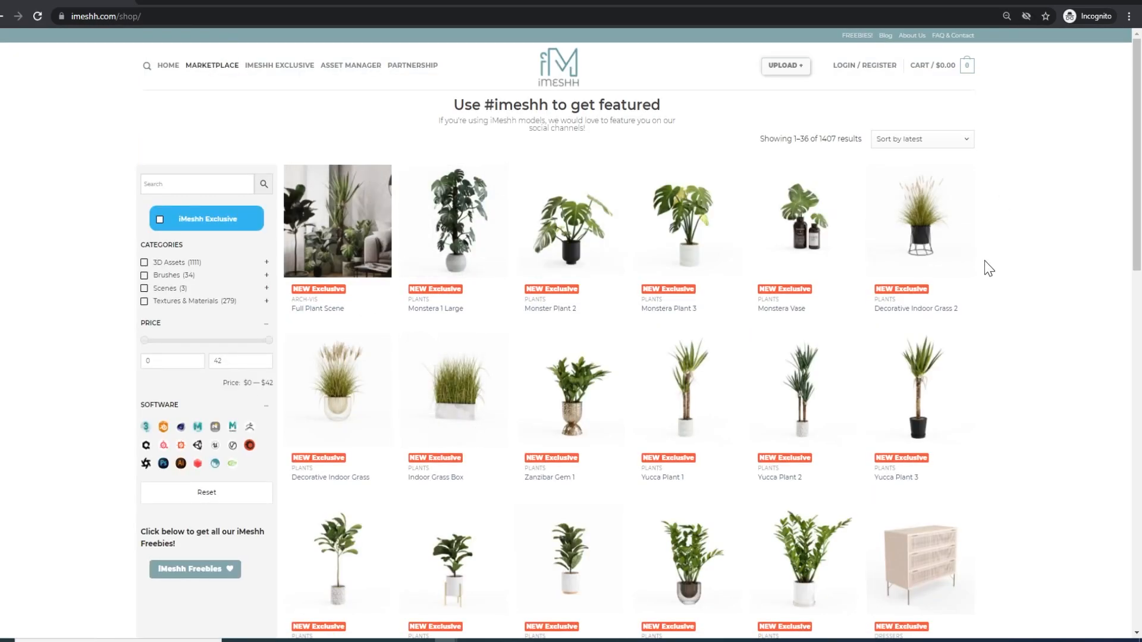
- Open the Monstera Vase product, view its image enlarged, close it and go back to the marketplace
scroll(988, 268, "down", 1)
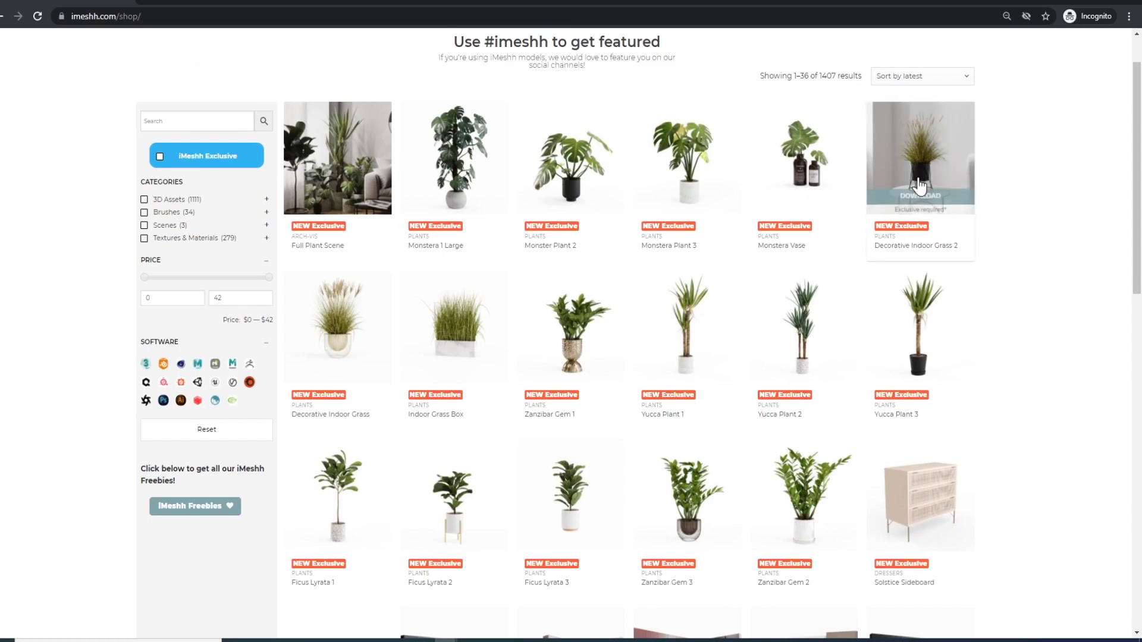
left_click(803, 167)
left_click(363, 326)
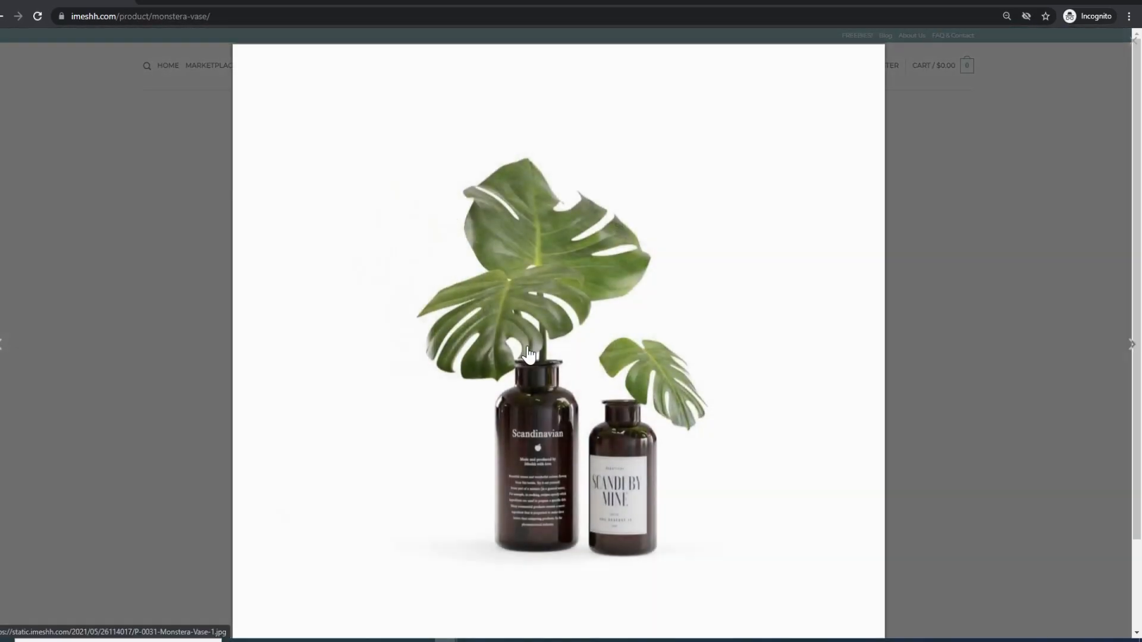
left_click(129, 339)
left_click(223, 67)
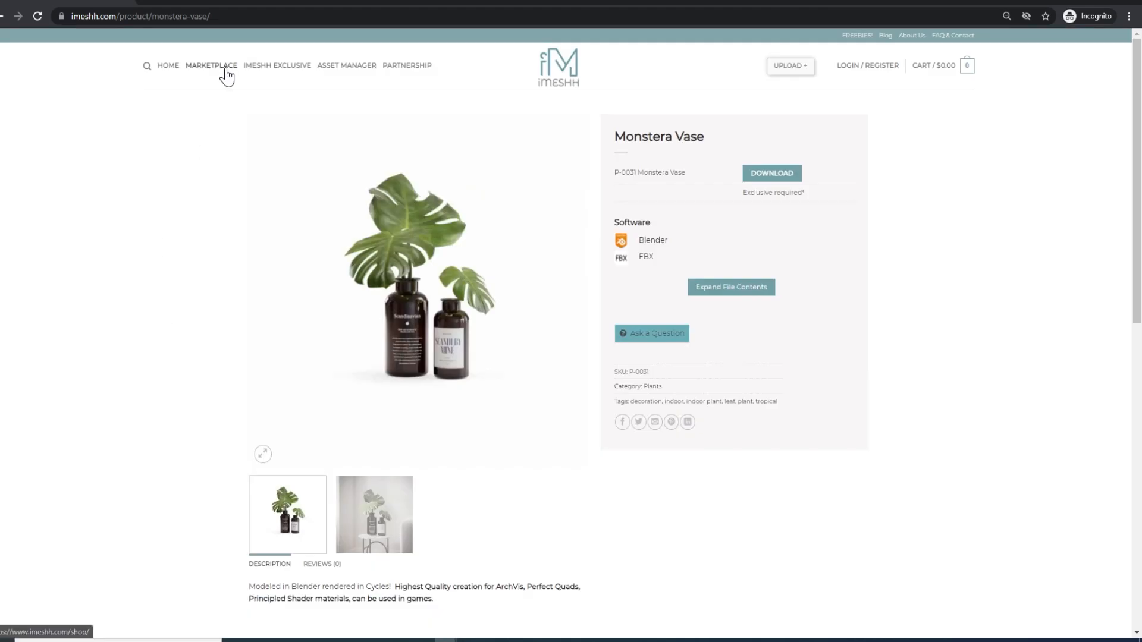